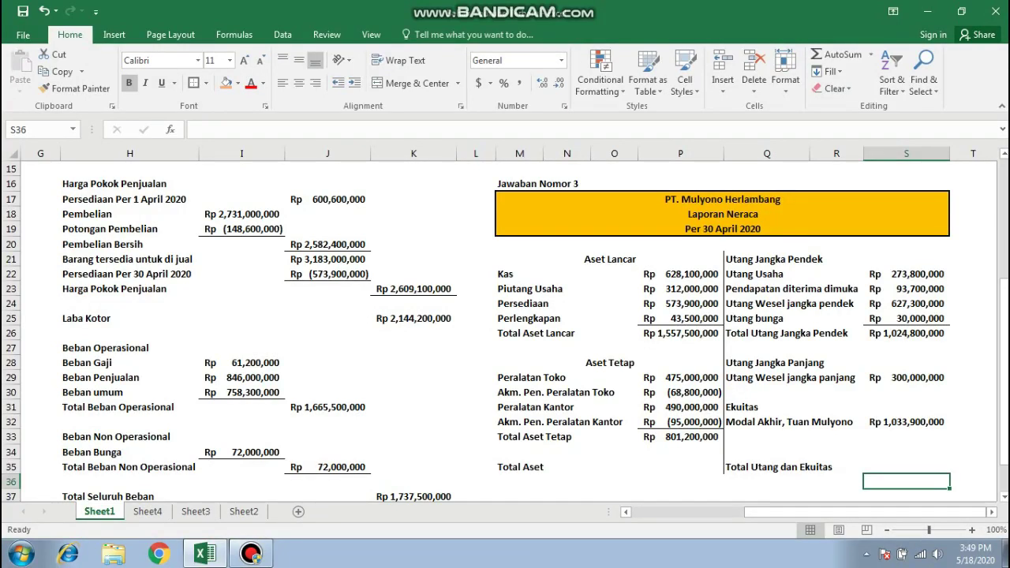
- Move the selection from S36 to cell P35, the Total Aset amount
key("Up")
key("Left")
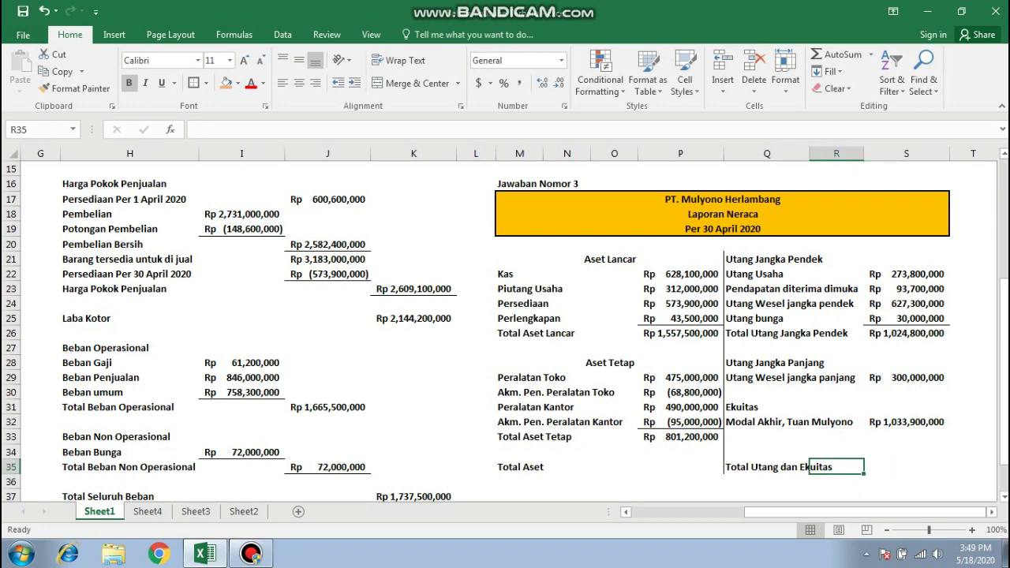
key("Left")
key("Left")
key("Left")
key("Right")
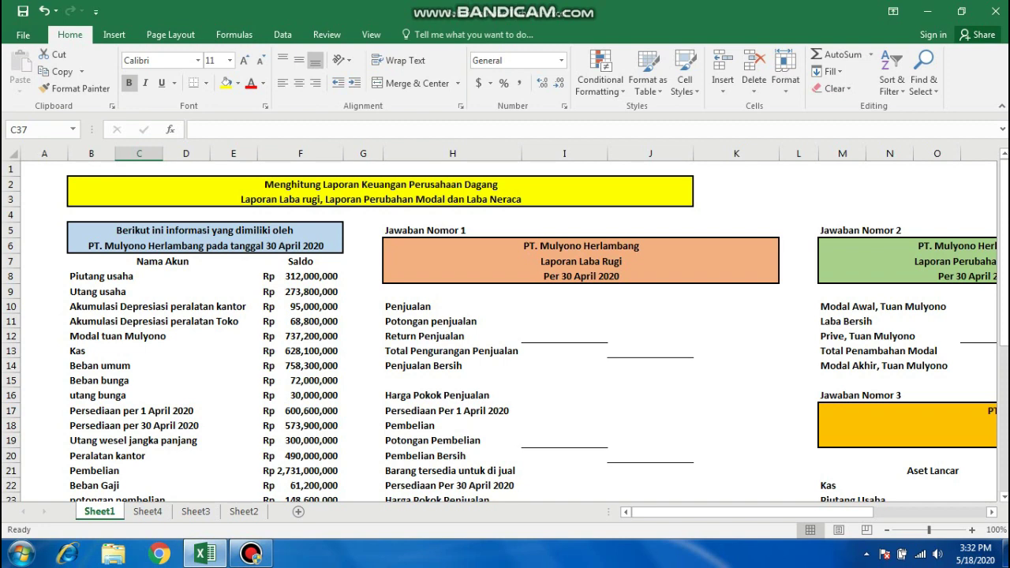
scroll(505, 331, "down", 2)
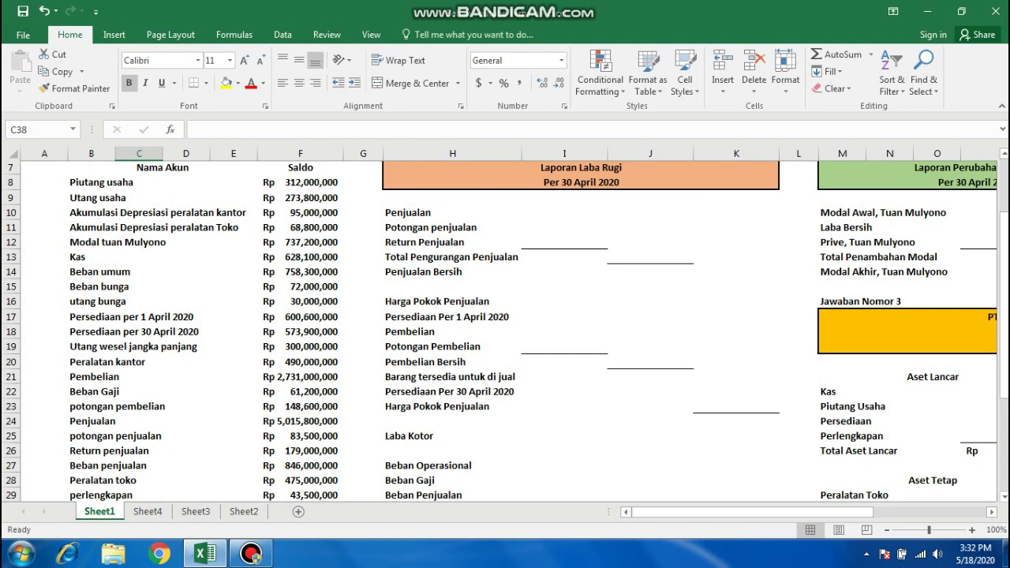
scroll(505, 331, "down", 2)
scroll(505, 332, "down", 1)
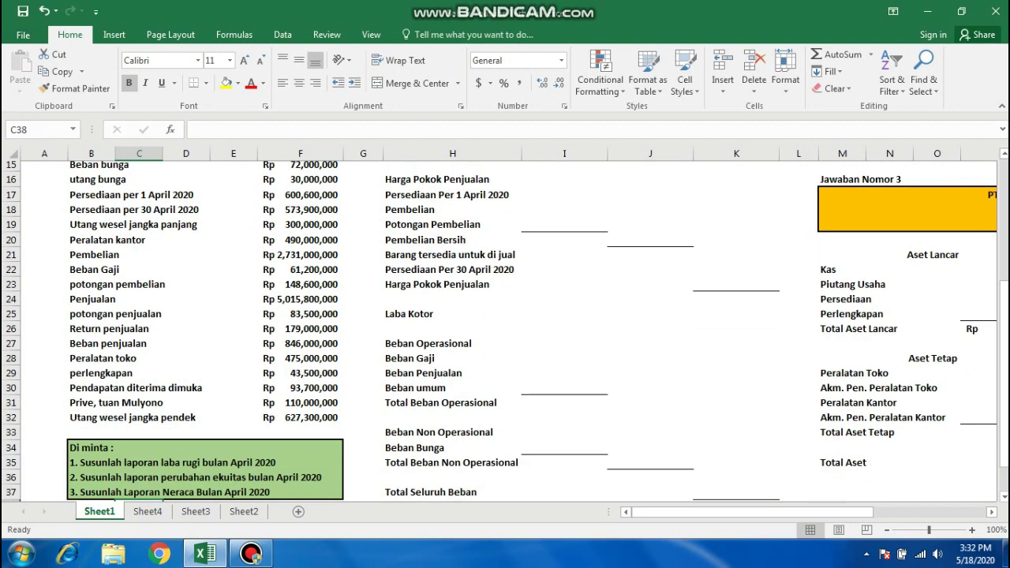
scroll(140, 473, "down", 1)
scroll(140, 474, "up", 5)
left_click(205, 245)
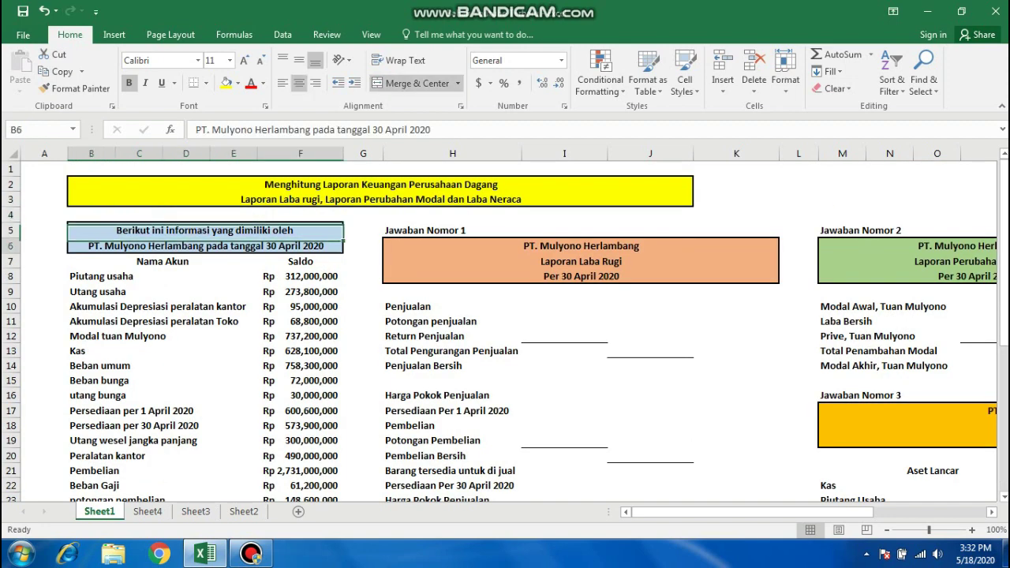
left_click(161, 261)
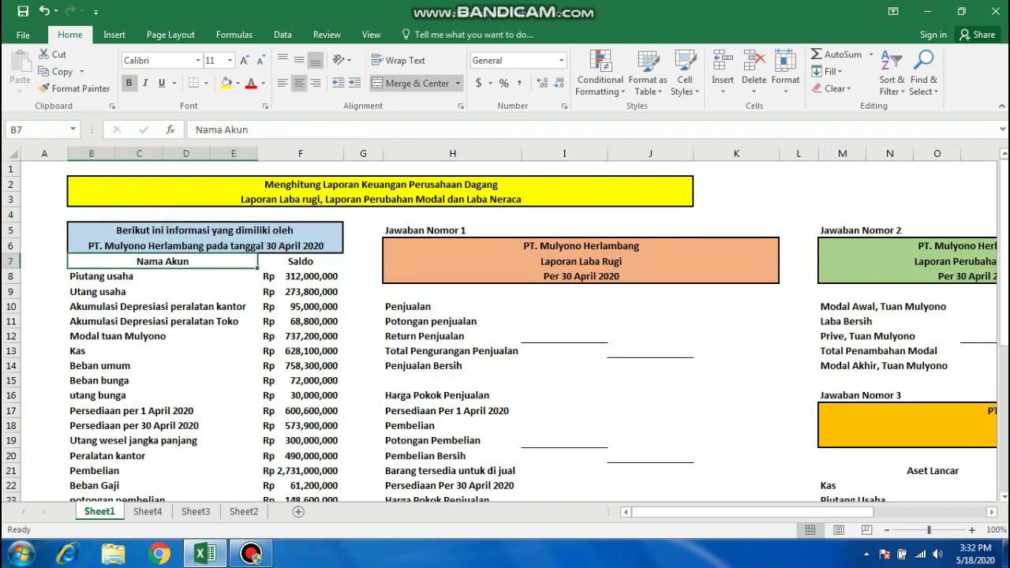
left_click(142, 349)
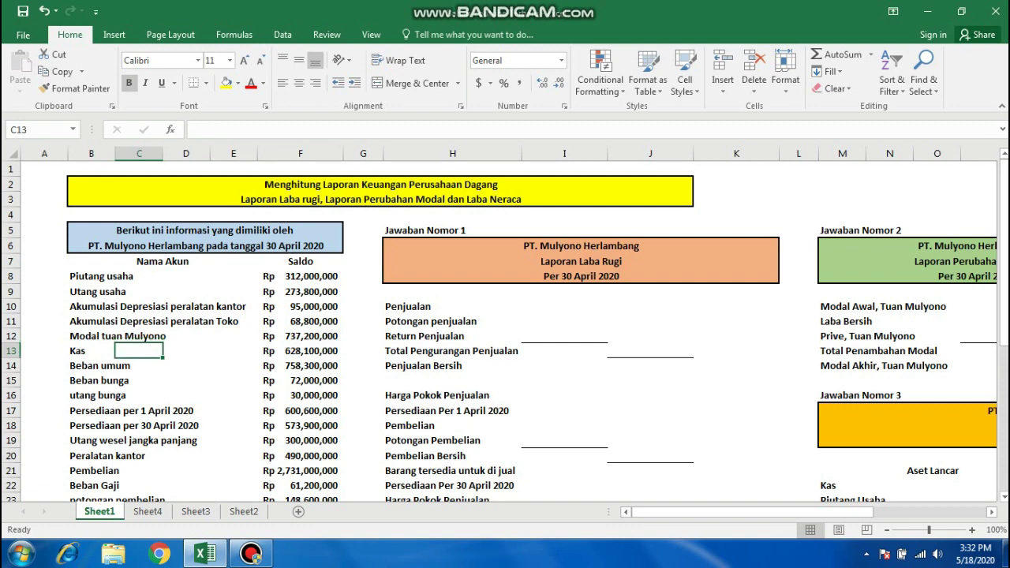
left_click(91, 380)
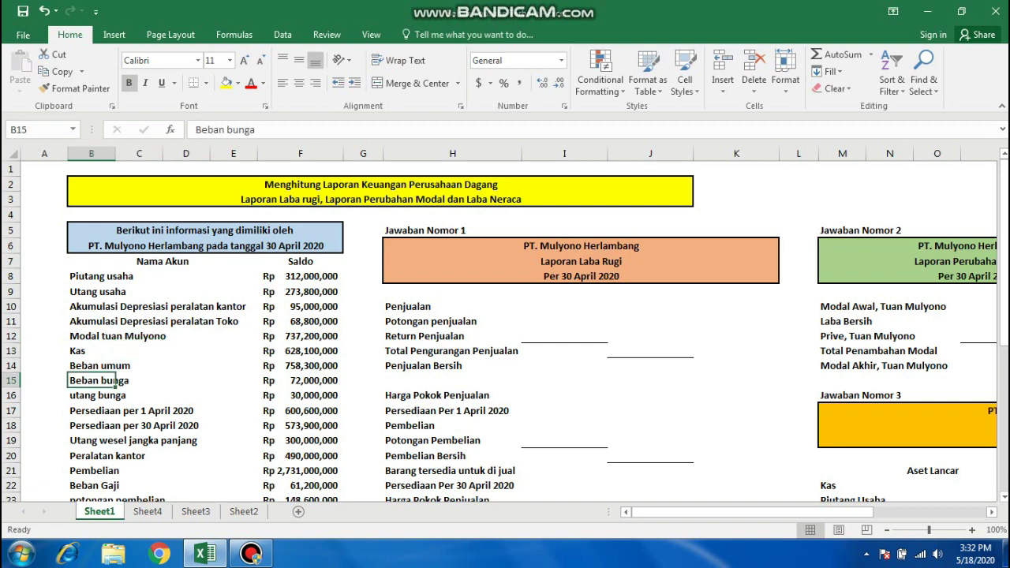
key("Up")
key("Up")
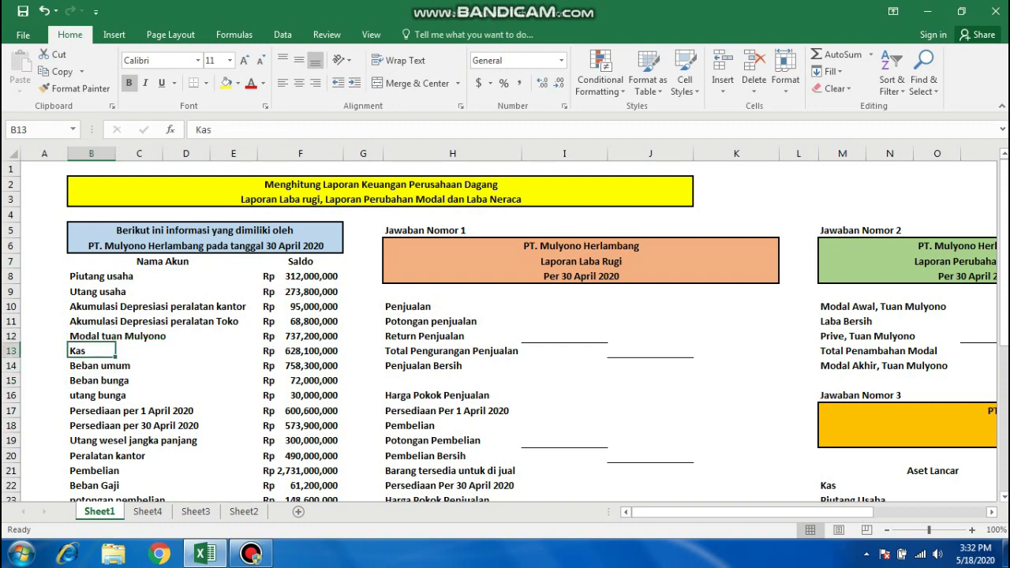
key("Down")
key("Down")
key("Down")
key("Down")
key("Down")
key("Down")
key("Down")
key("Up")
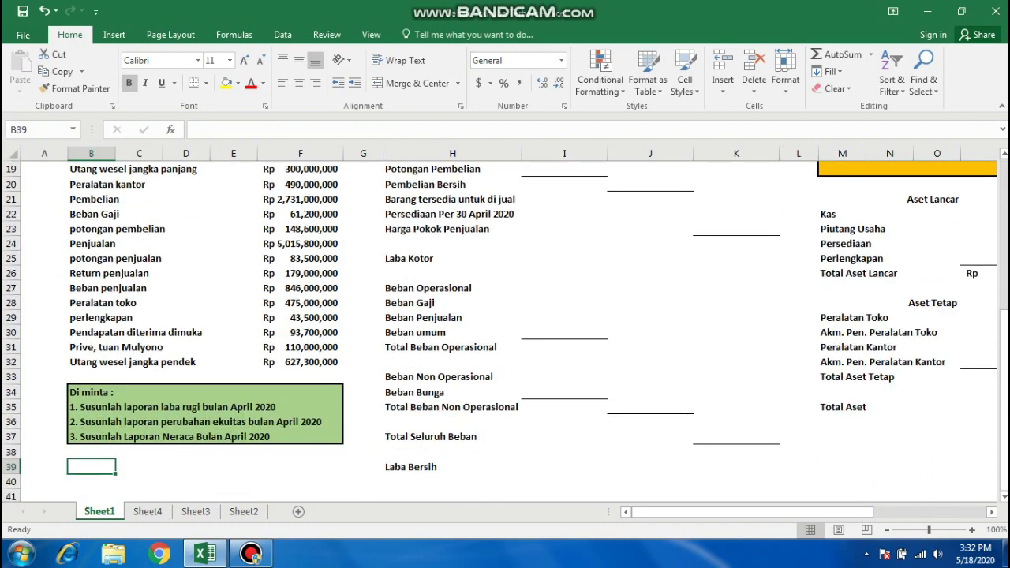
key("Up")
key("Up")
key("Up")
key("Up")
key("Up")
key("Up")
key("Up")
key("Up")
key("Up")
key("Up")
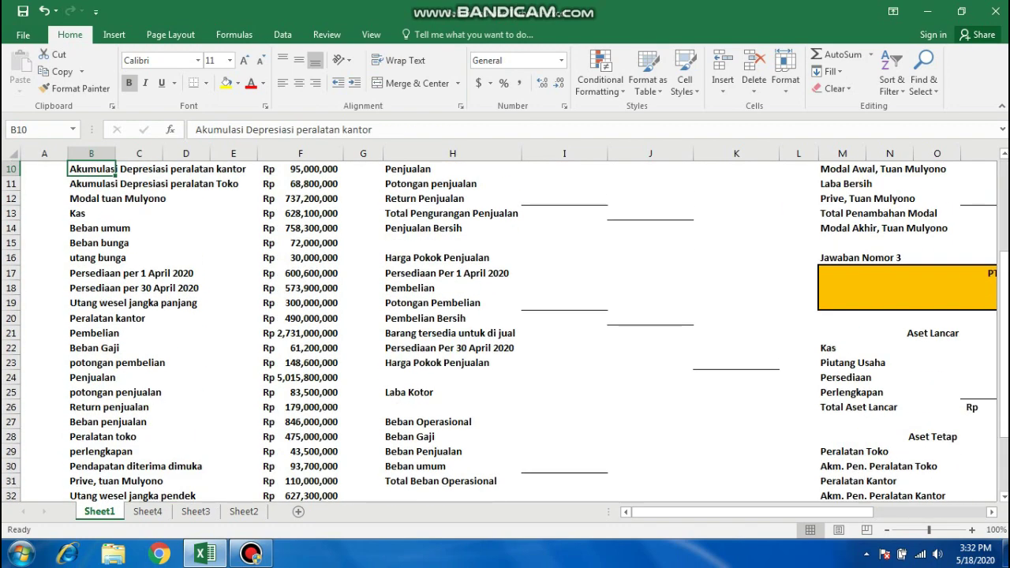
key("Up")
key("Up")
key("Up")
key("Down")
key("Down")
key("Down")
key("Down")
key("Down")
key("Down")
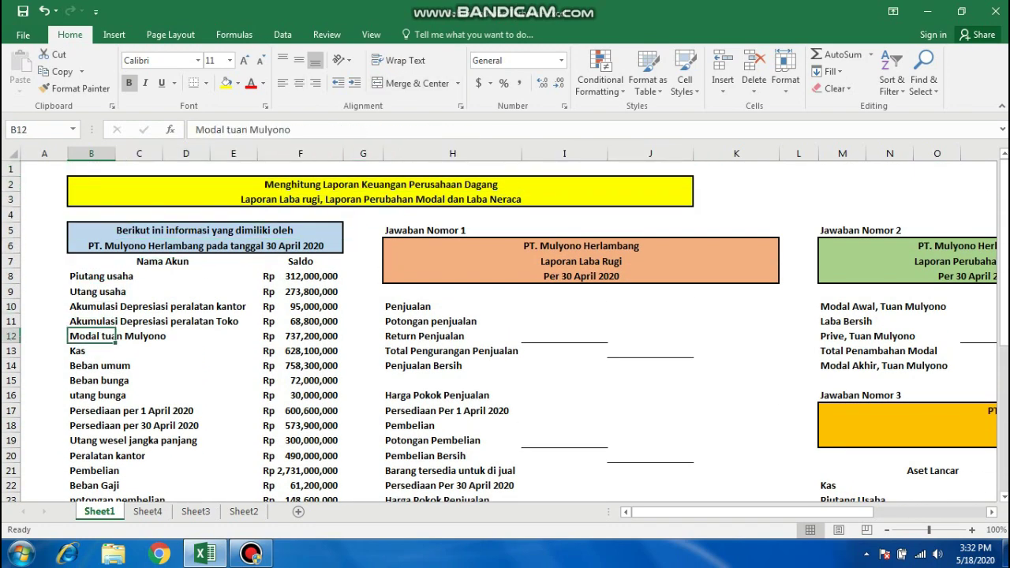
key("Right")
key("Left")
key("Right")
key("Left")
key("Down")
key("Down")
key("Down")
key("Down")
key("Down")
key("Down")
key("Up")
key("Up")
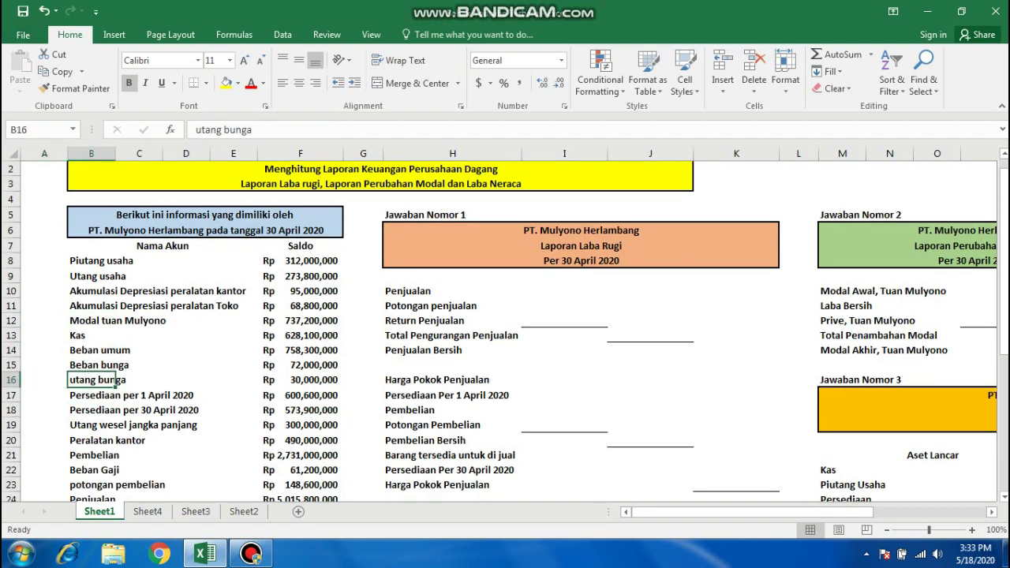
key("Up")
key("Up")
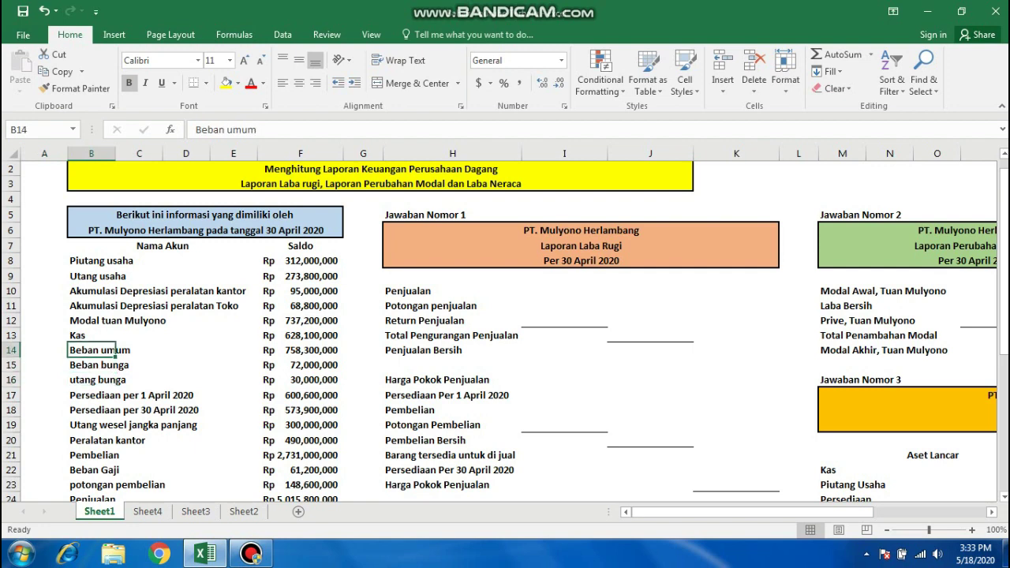
key("Up")
key("Up")
key("Up")
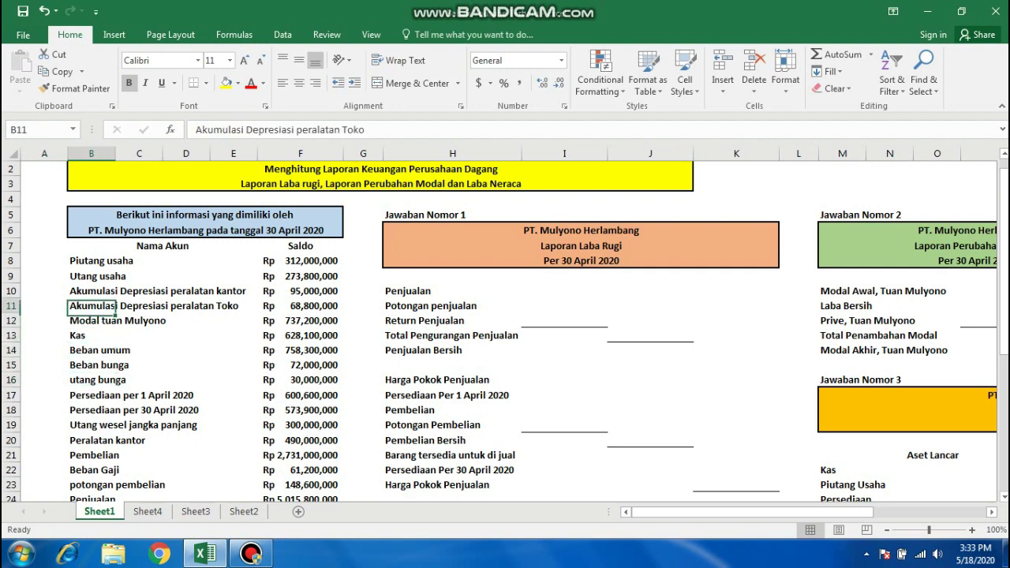
left_click(91, 260)
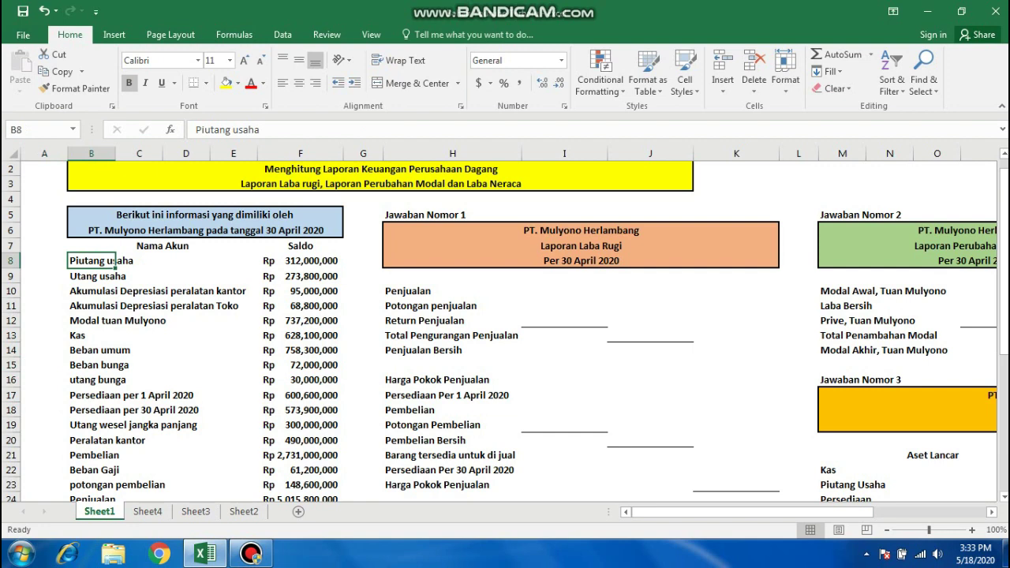
left_click(115, 424)
left_click(116, 409)
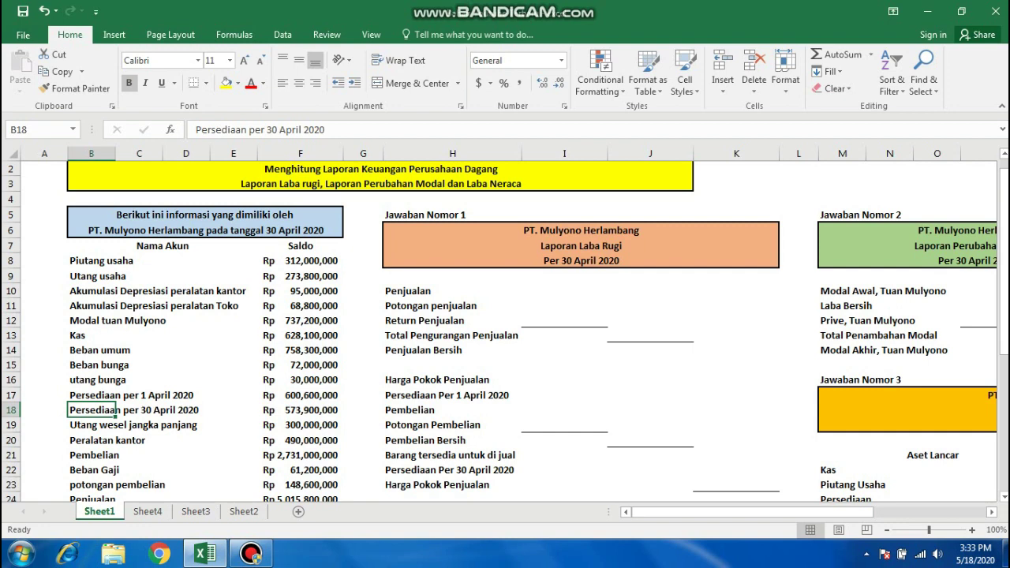
key("ctrl+Down")
key("Down")
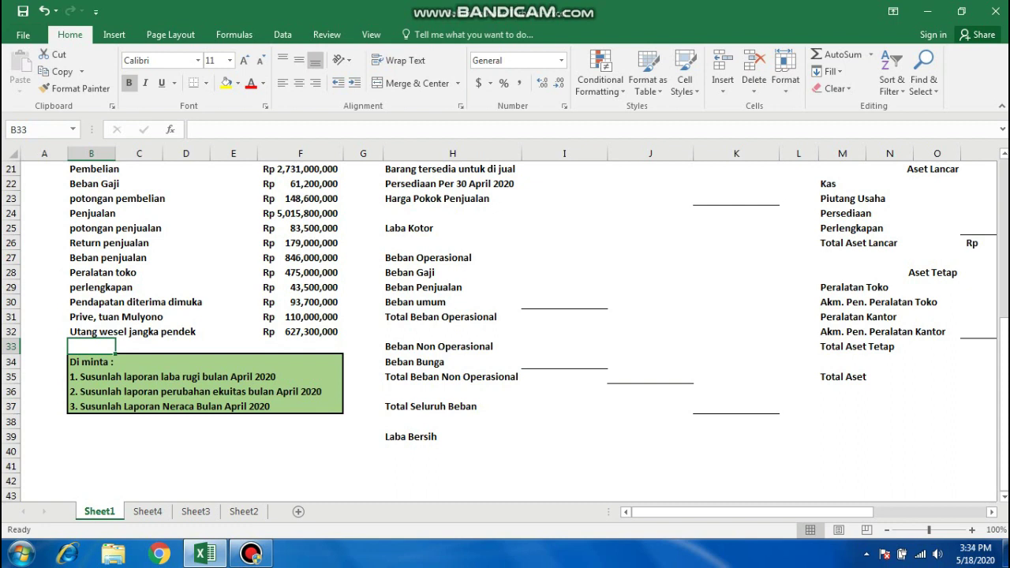
key("Right")
key("Right")
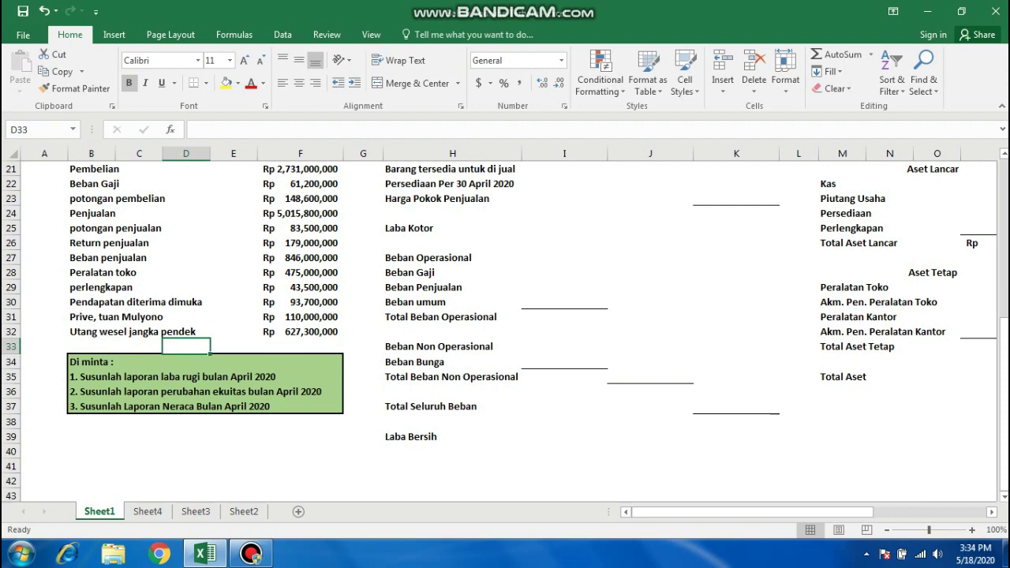
- Review the income statement headings from H5 down, then begin a formula in J10 for Penjualan
left_click(452, 230)
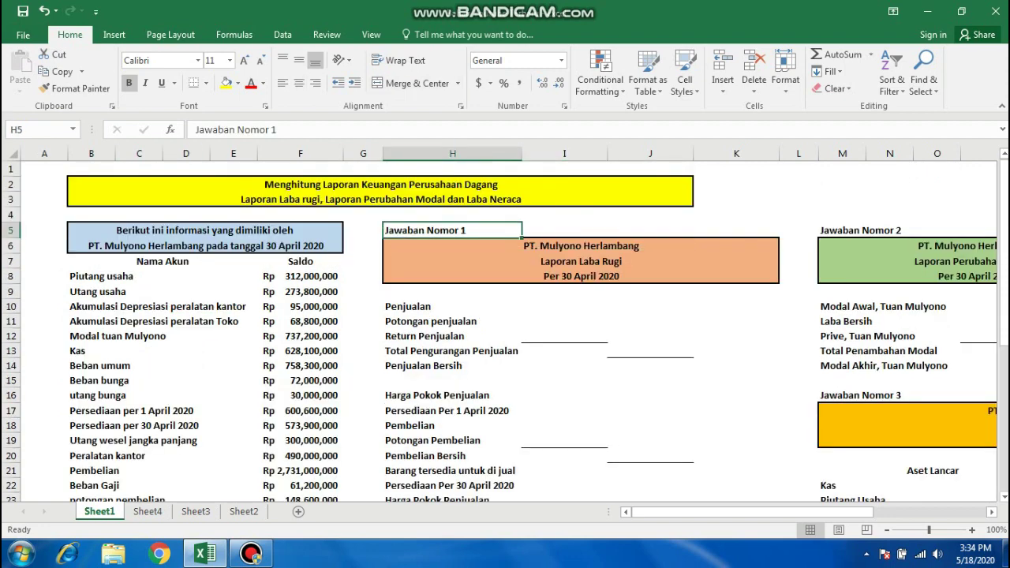
left_click(580, 246)
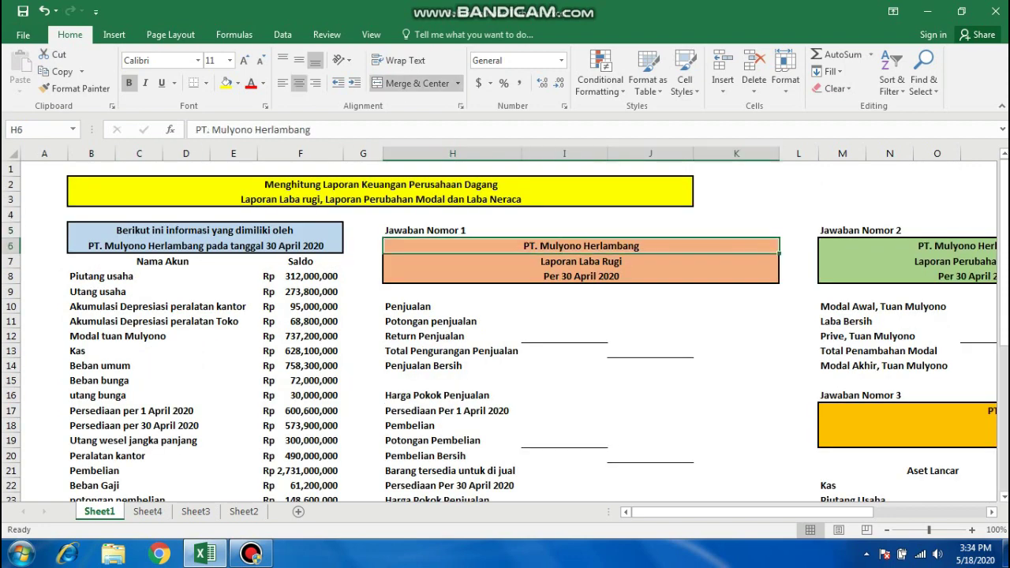
key("Down")
key("Down")
key("Down")
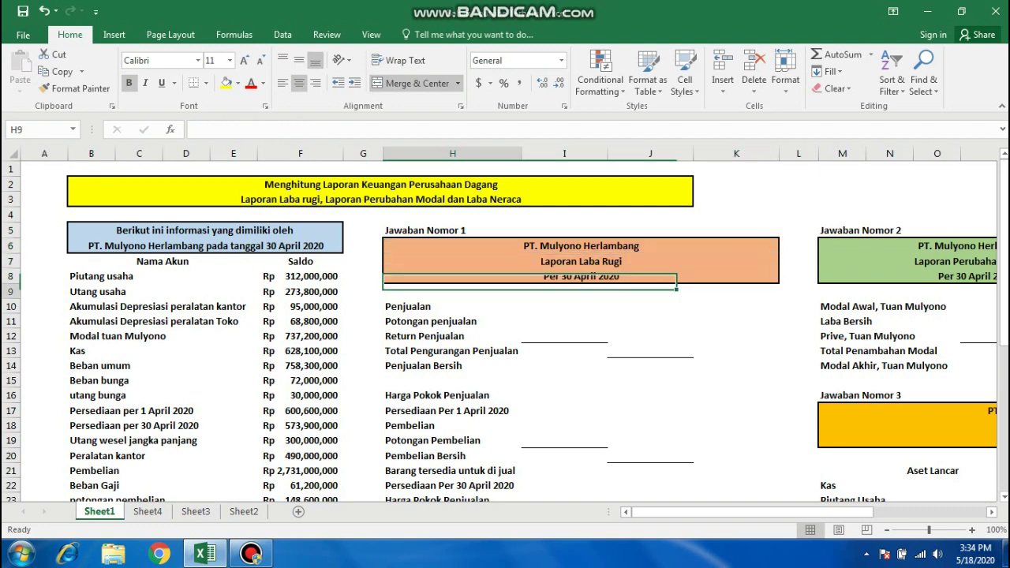
key("Down")
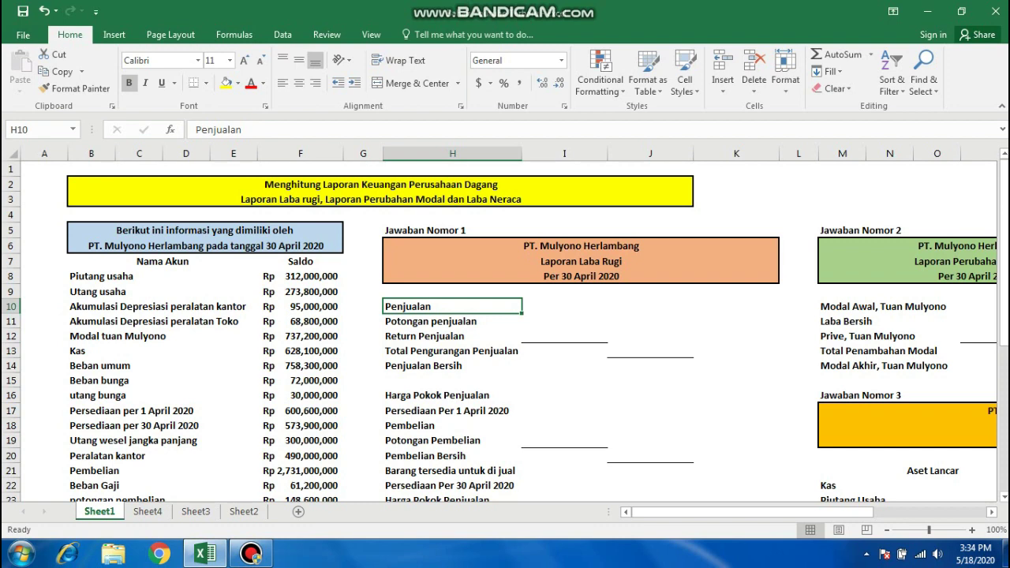
left_click(736, 307)
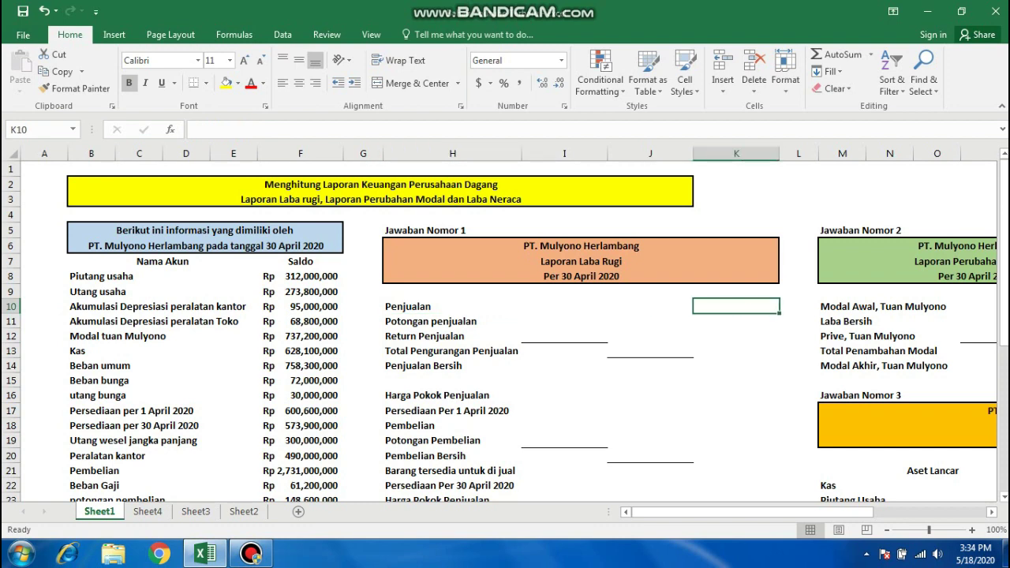
left_click(650, 307)
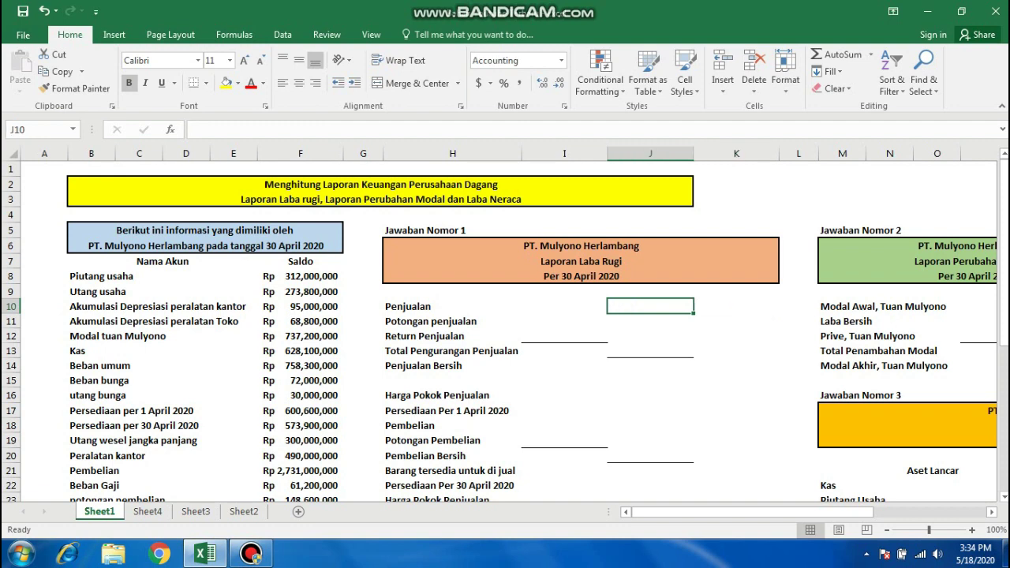
type("=")
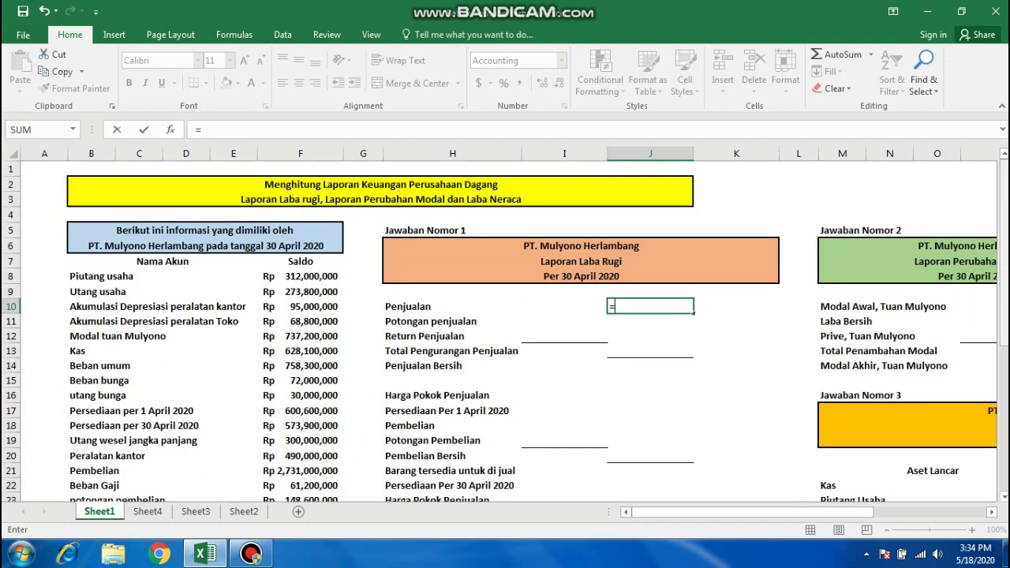
- Complete the Penjualan formula in J10 as =F24, showing Rp 5,015,800,000
scroll(505, 331, "down", 2)
scroll(505, 331, "down", 2)
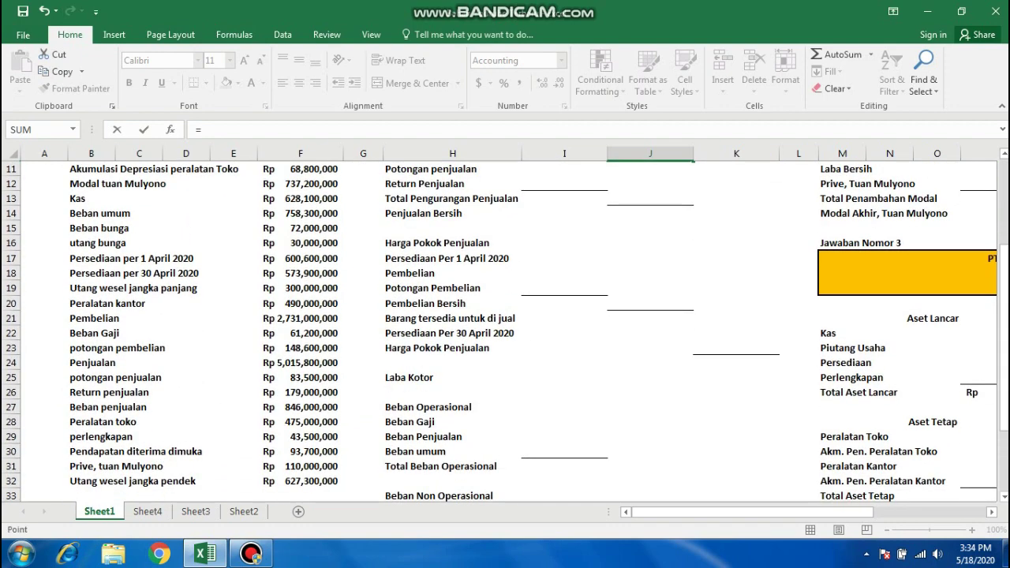
left_click(300, 362)
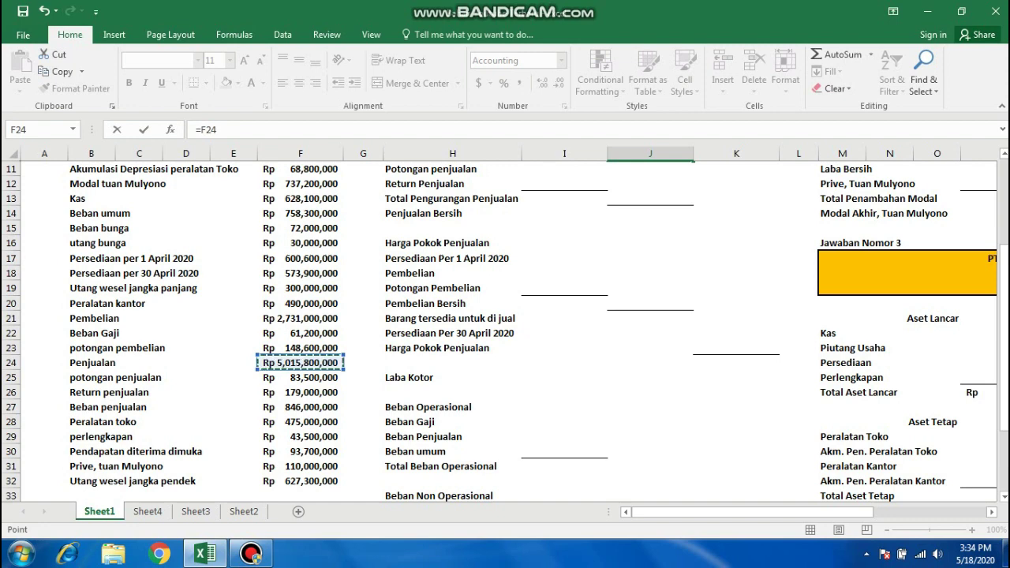
key("Return")
key("Up")
key("Up")
key("Up")
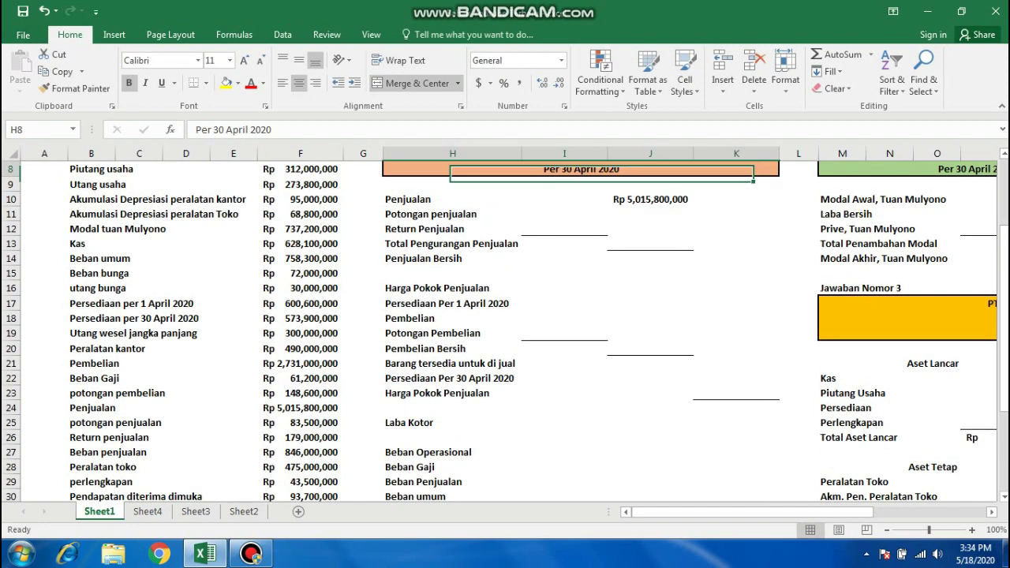
- Enter =F25 in I11 so Potongan penjualan shows Rp 83,500,000
key("Down")
key("Down")
key("Down")
key("Left")
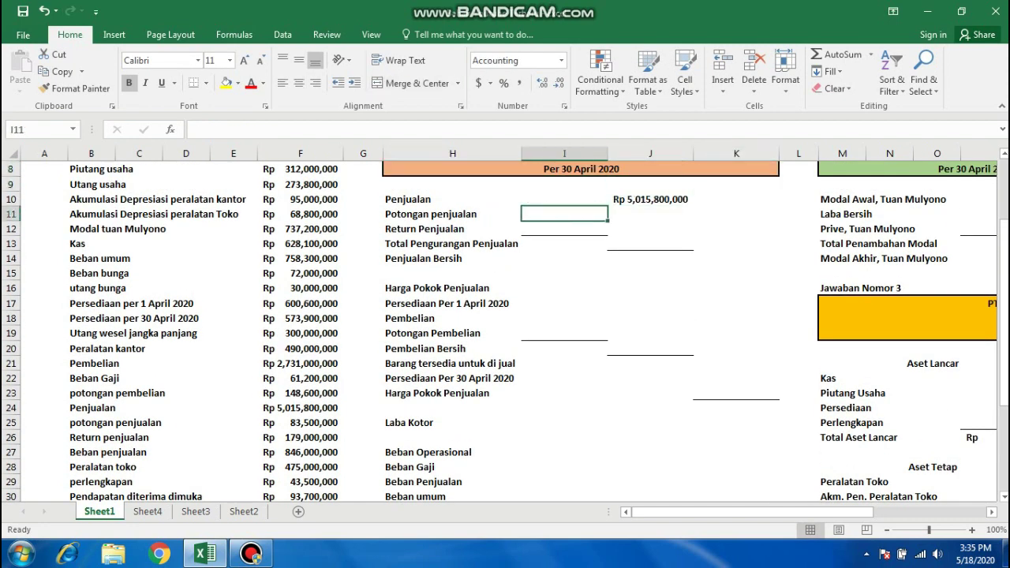
key("Left")
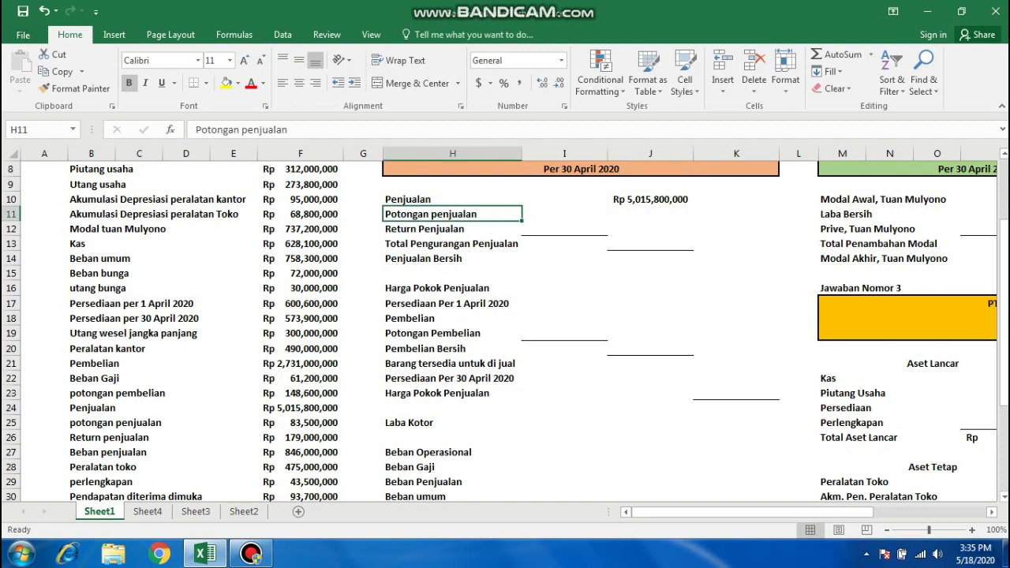
key("Right")
key("Down")
key("Up")
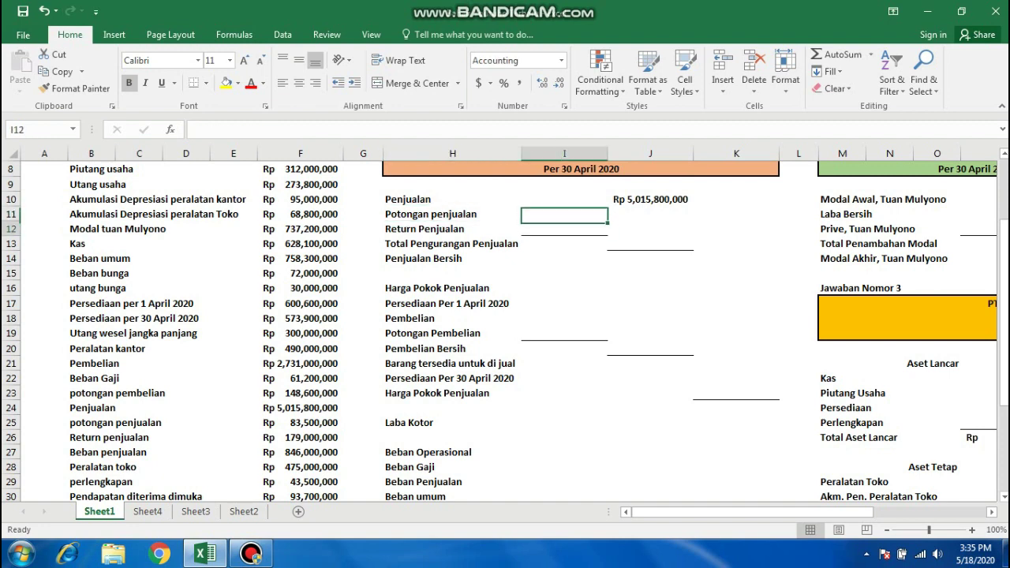
key("Down")
key("Down")
key("Up")
key("Up")
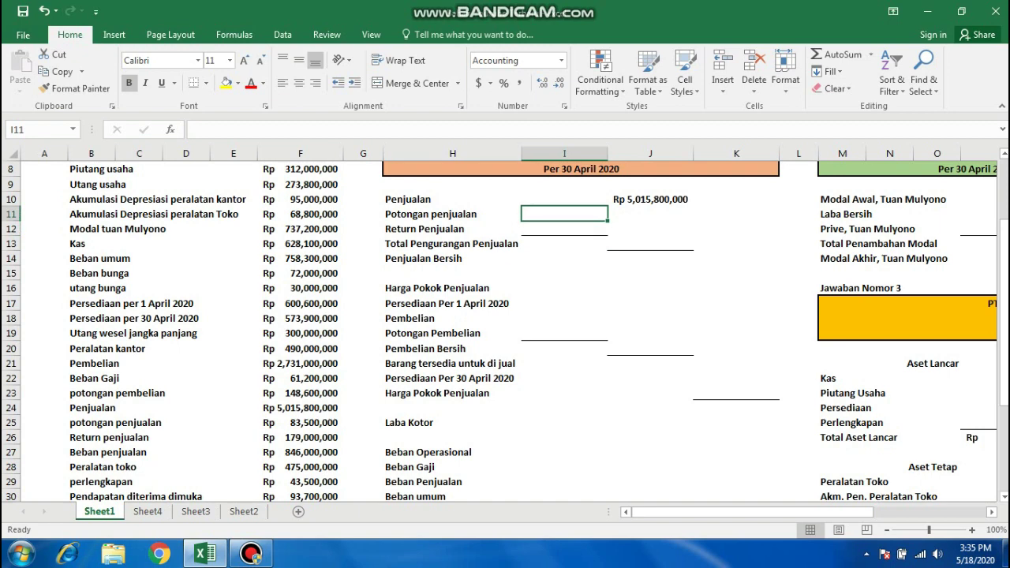
type("=")
key("Left")
key("Left")
key("Left")
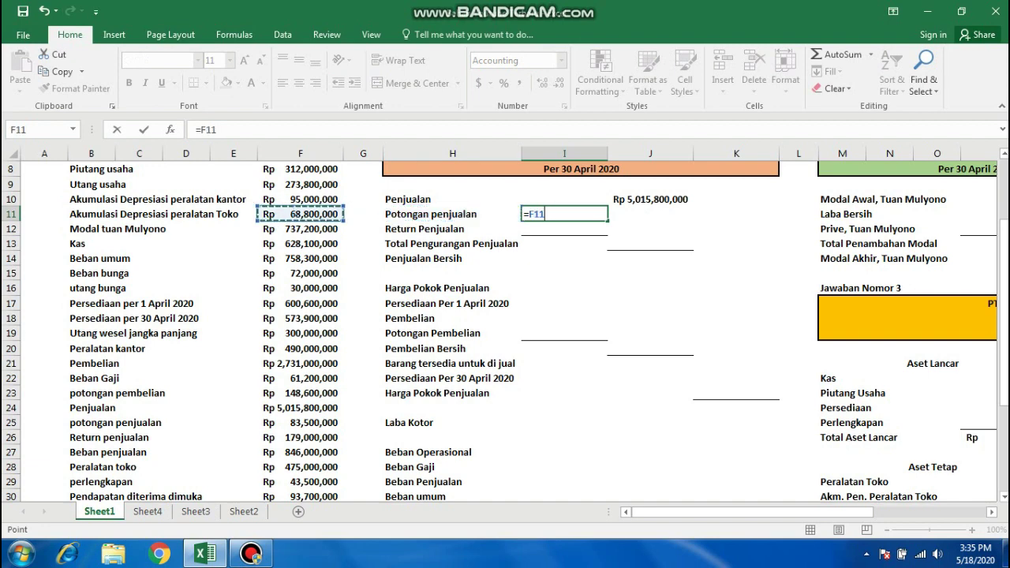
key("Down")
key("Down")
key("Down")
key("Down")
left_click(300, 422)
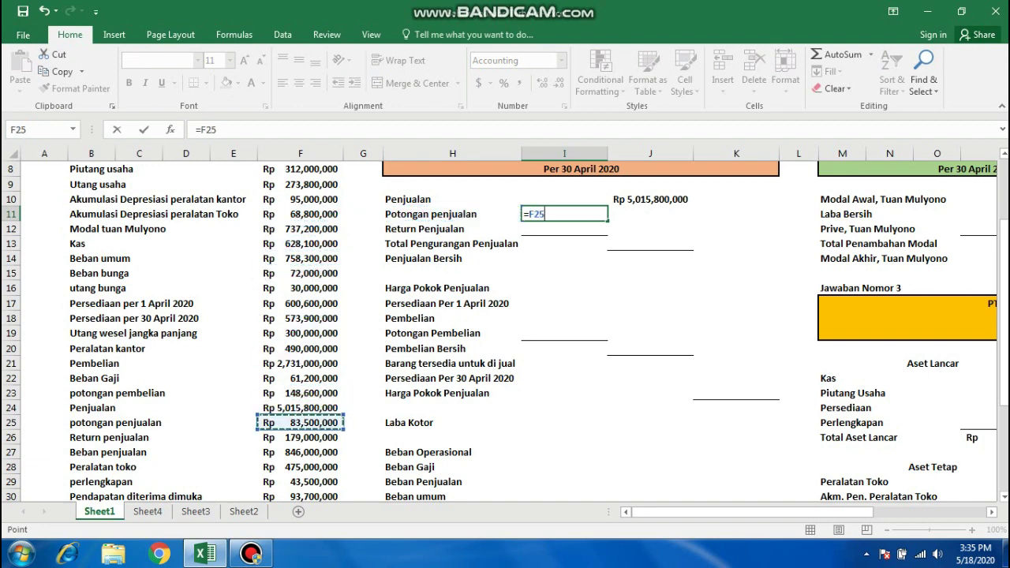
key("Return")
- Enter =F26 in I12 so Return penjualan shows Rp 179,000,000
type("=")
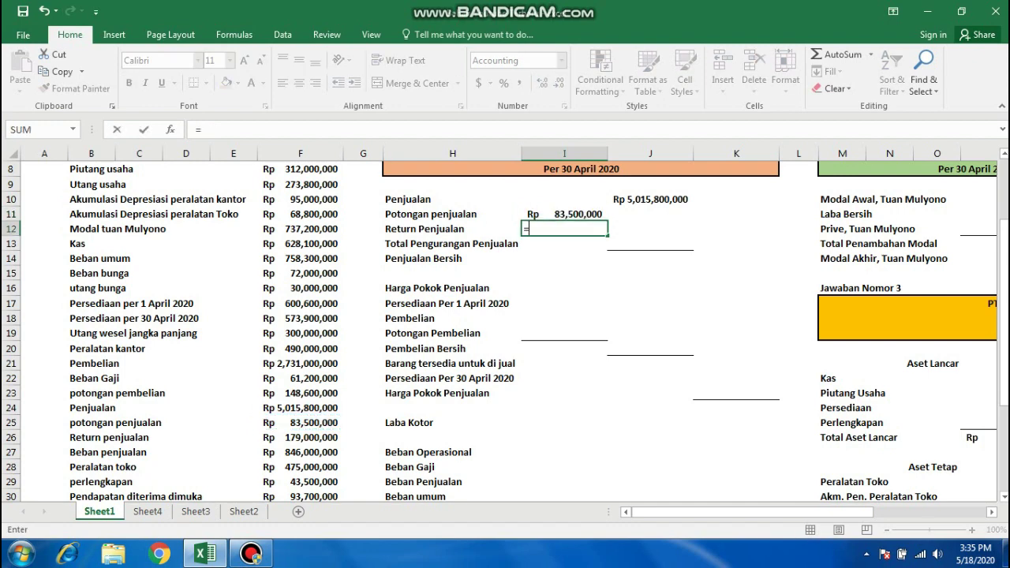
left_click(300, 437)
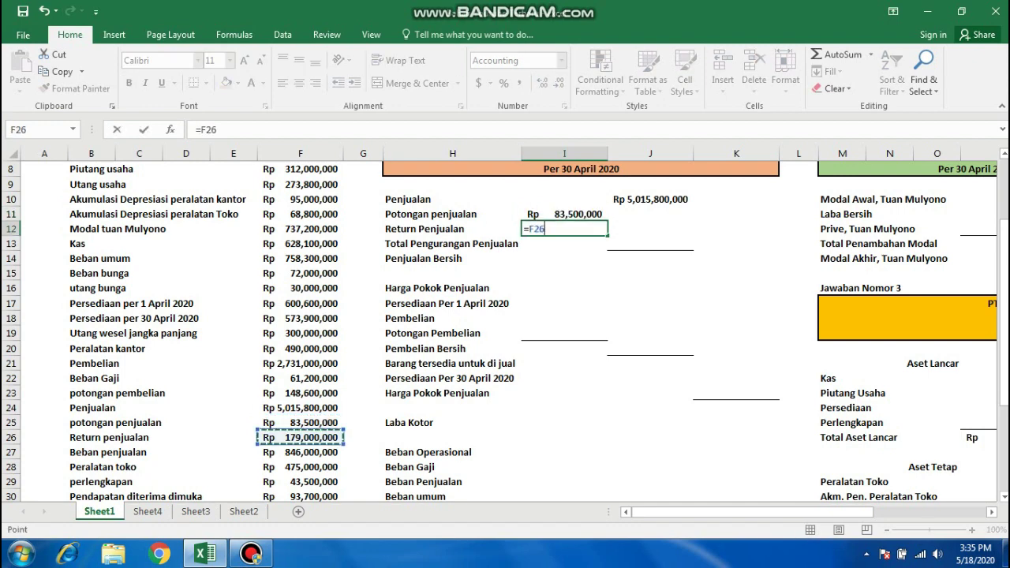
key("Return")
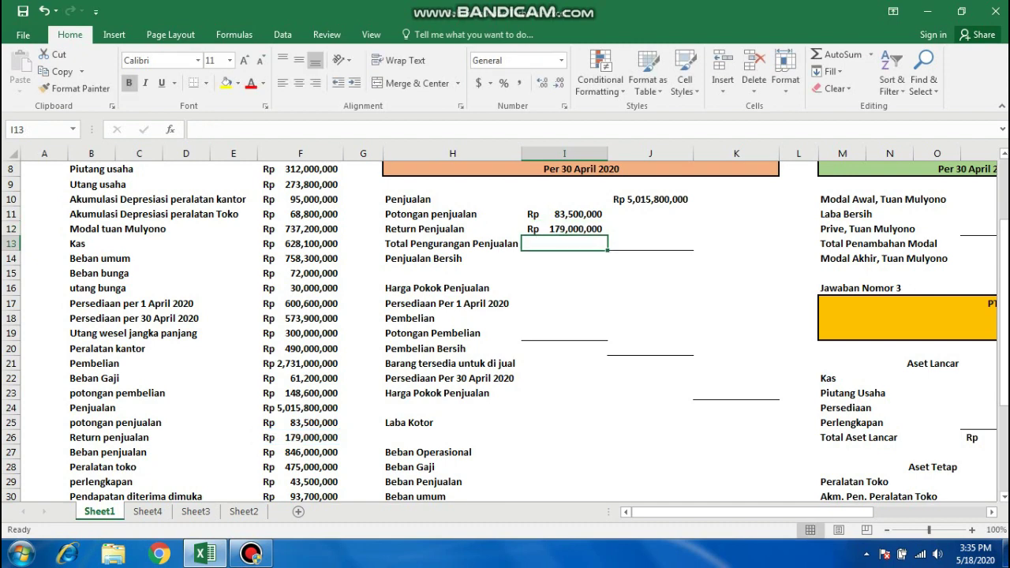
left_click(651, 243)
type("=")
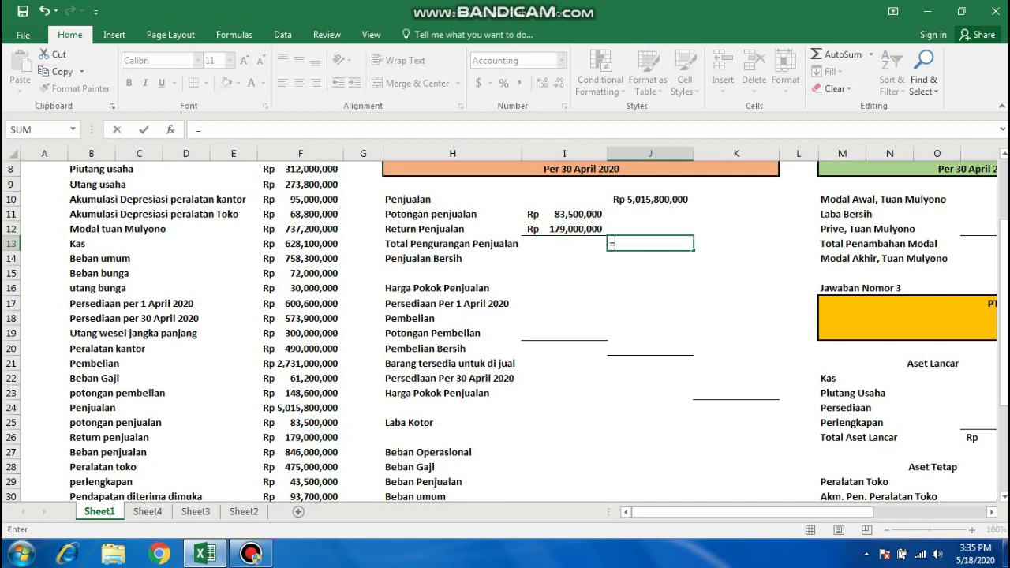
- Total the sales deductions in J13 as =I11+I12, giving Rp 262,500,000
left_click(564, 214)
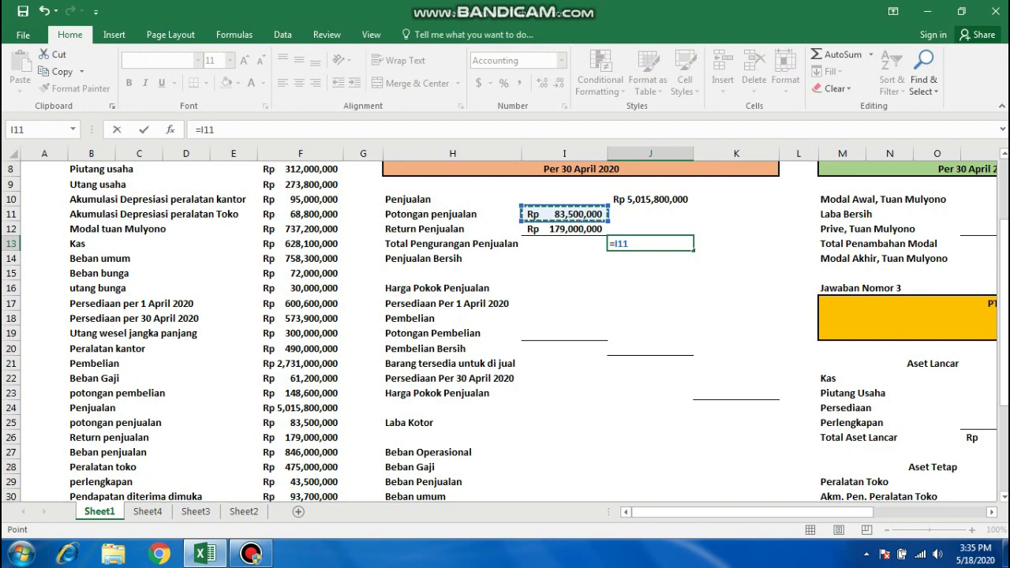
type("+")
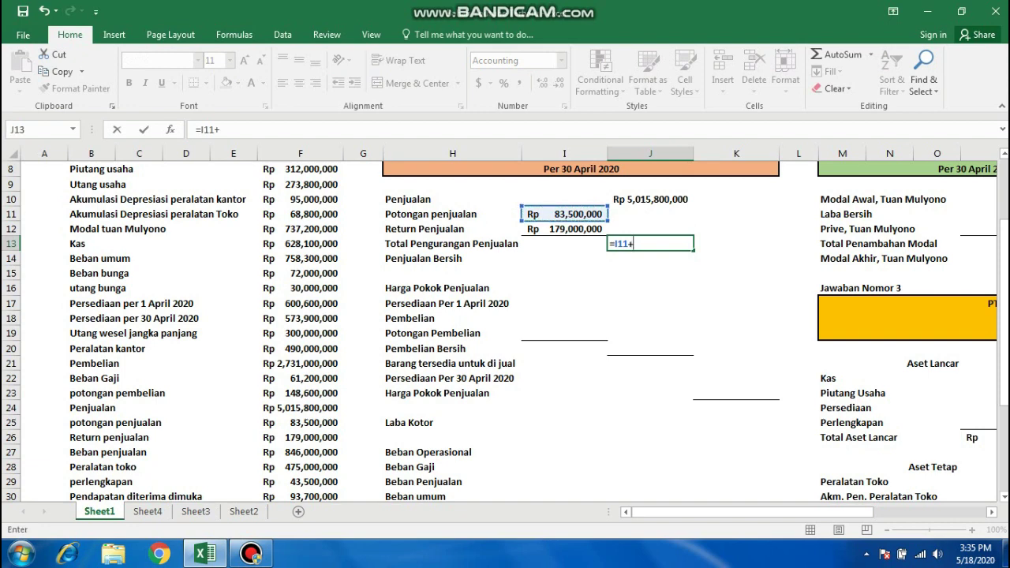
left_click(565, 229)
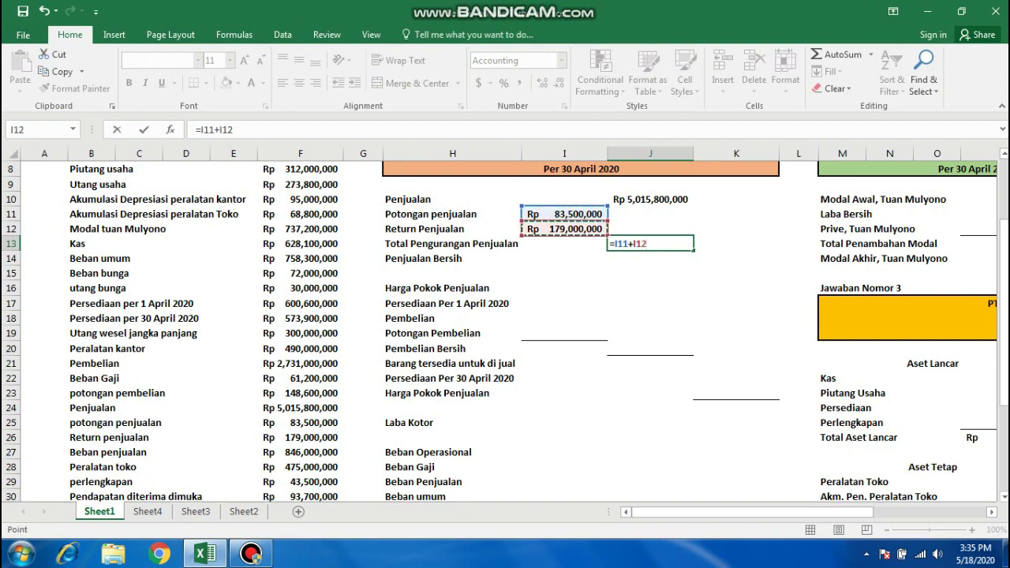
key("Return")
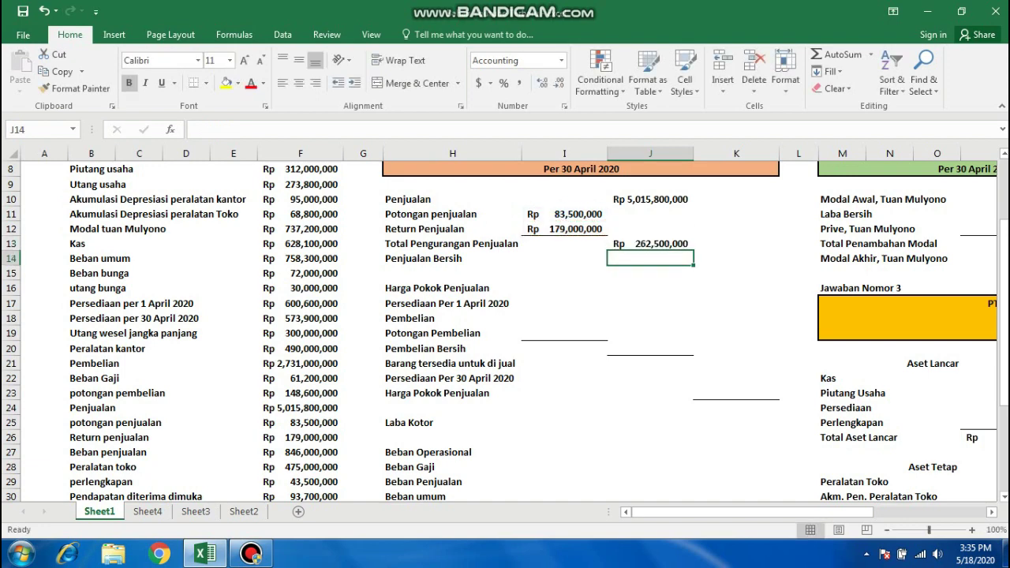
- Compute Penjualan Bersih in K14 as =J10-J13, giving Rp 4,753,300,000
left_click(736, 258)
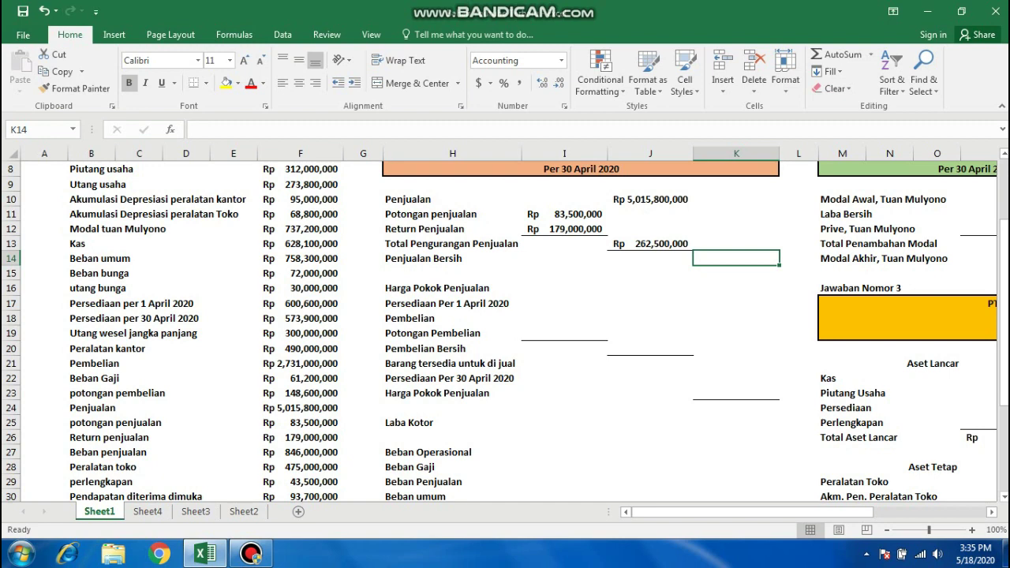
type("=")
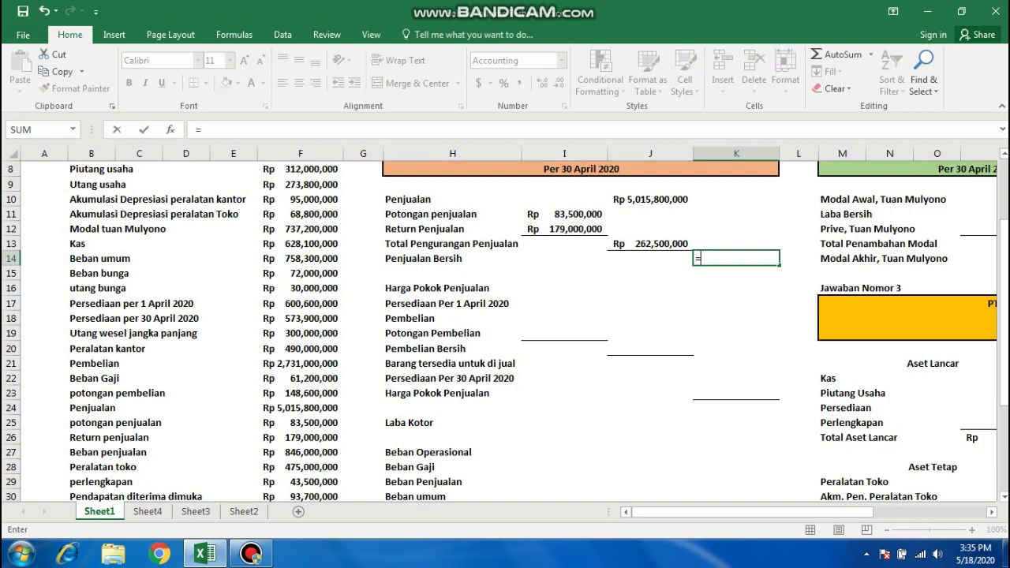
left_click(651, 199)
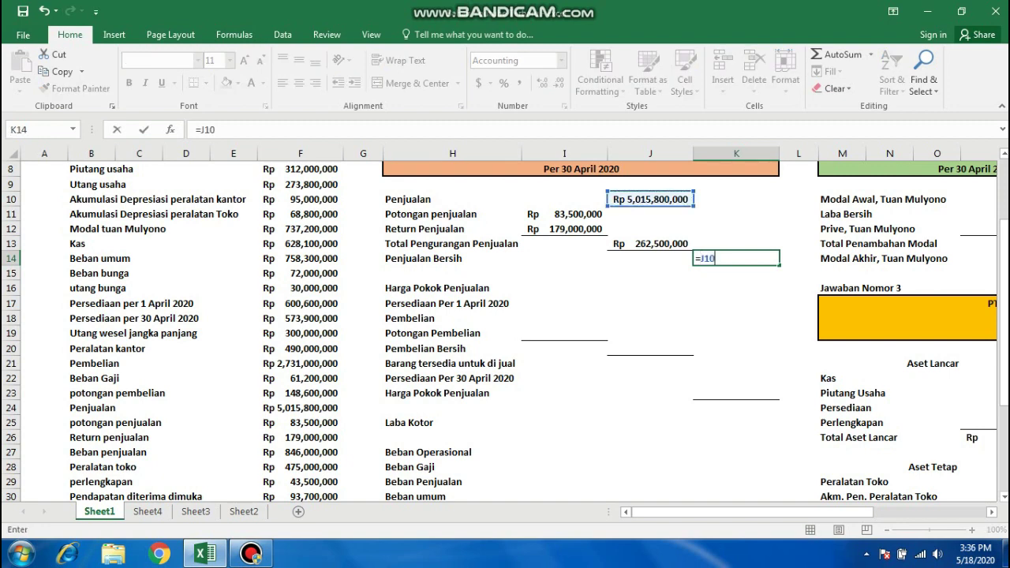
type("--")
key("BackSpace")
left_click(650, 243)
key("Return")
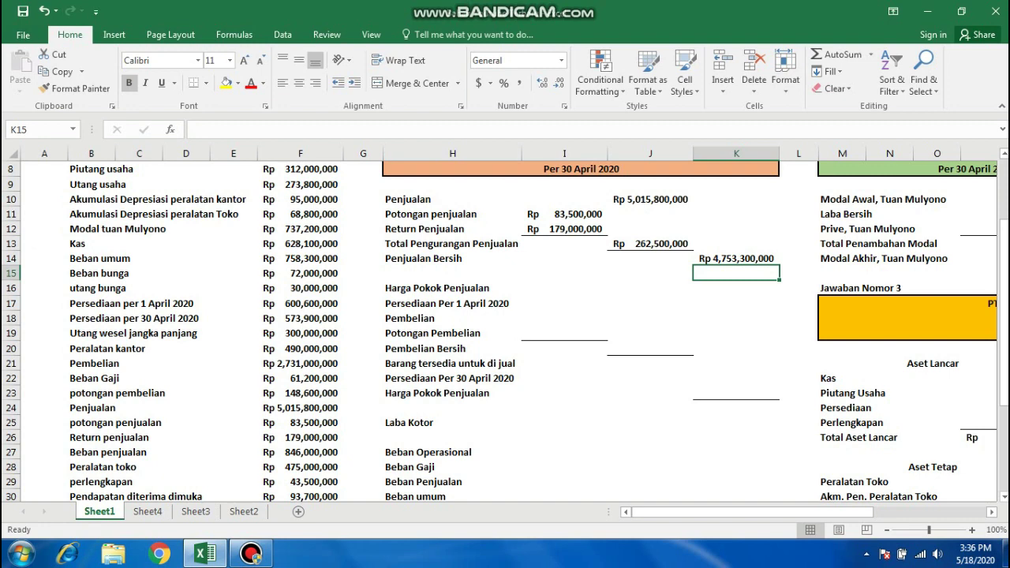
- Fill the Penjualan Bersih cell K14 with orange
left_click(736, 259)
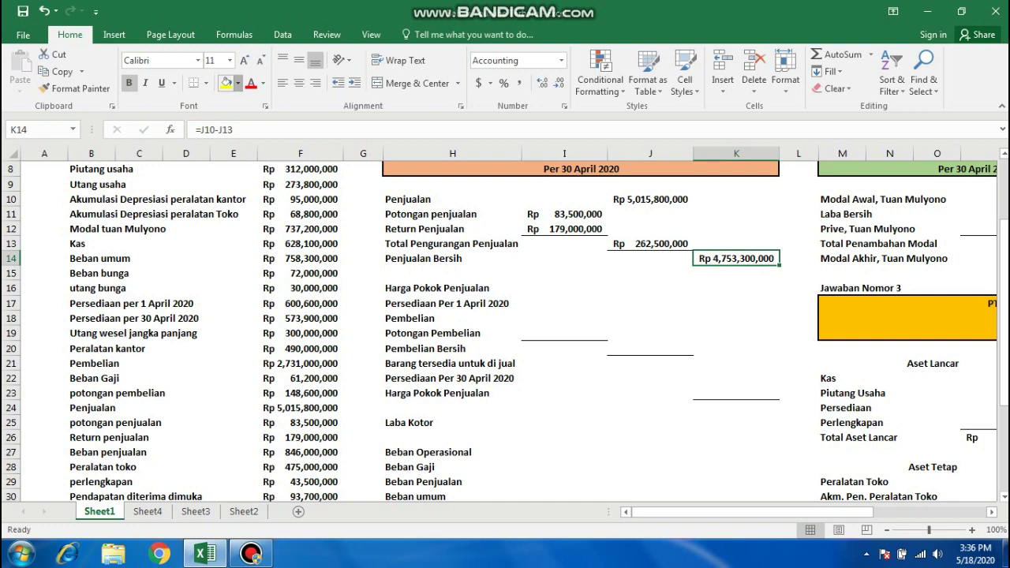
left_click(237, 83)
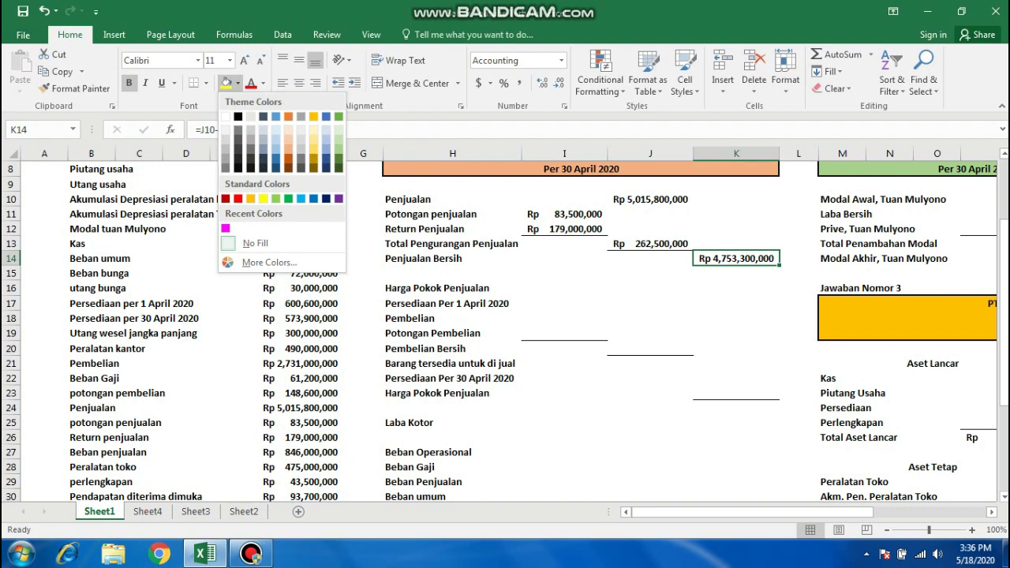
left_click(288, 146)
left_click_drag(300, 169, 300, 497)
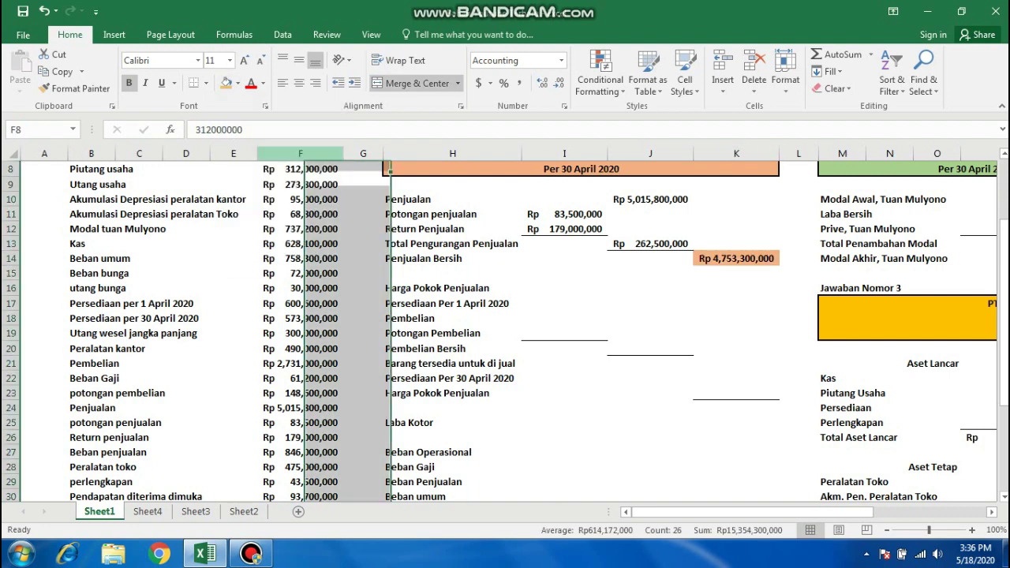
left_click(564, 318)
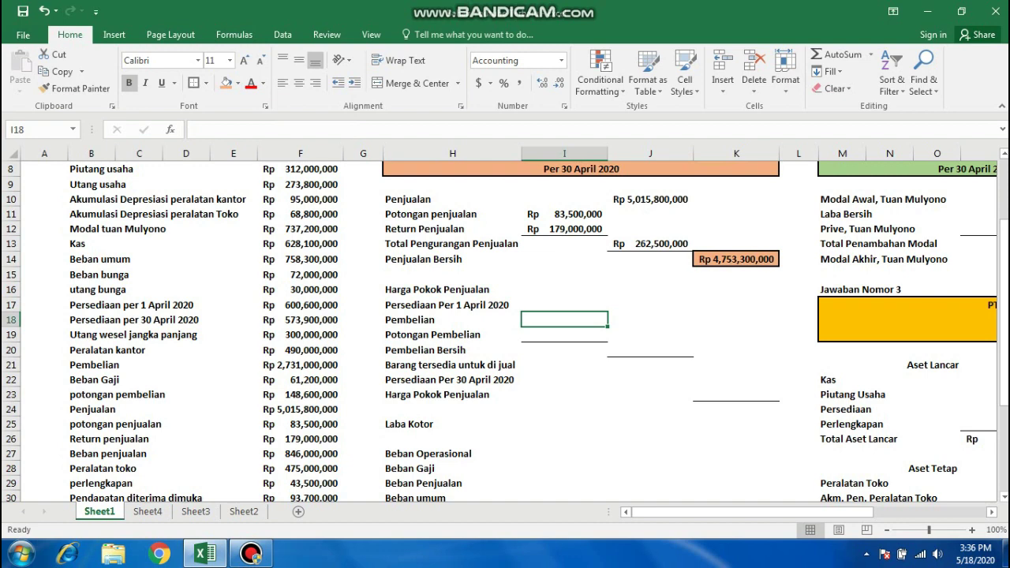
- Link the Persediaan per 1 April 2020 amount in J17 to F17
left_click(564, 304)
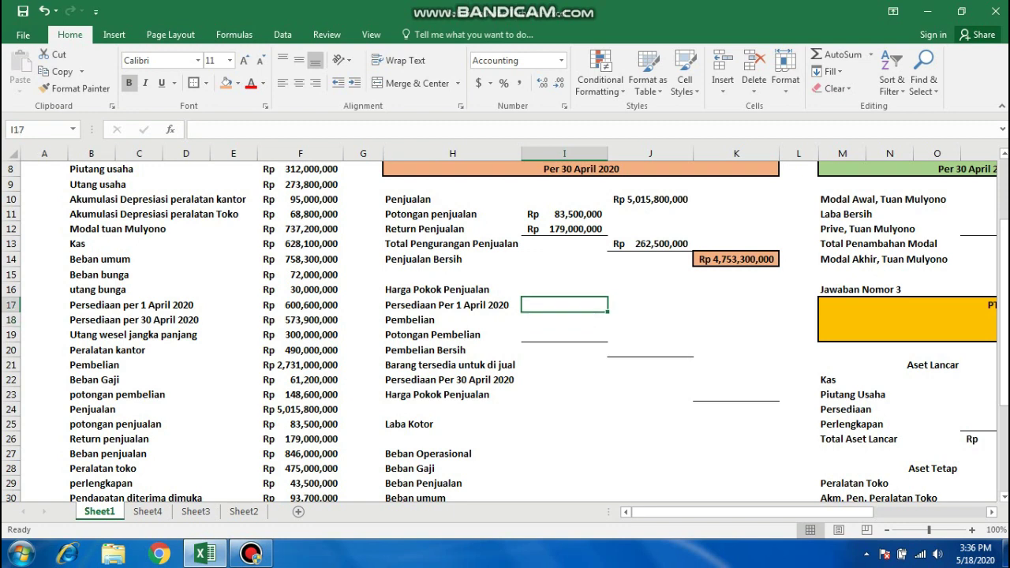
left_click(651, 305)
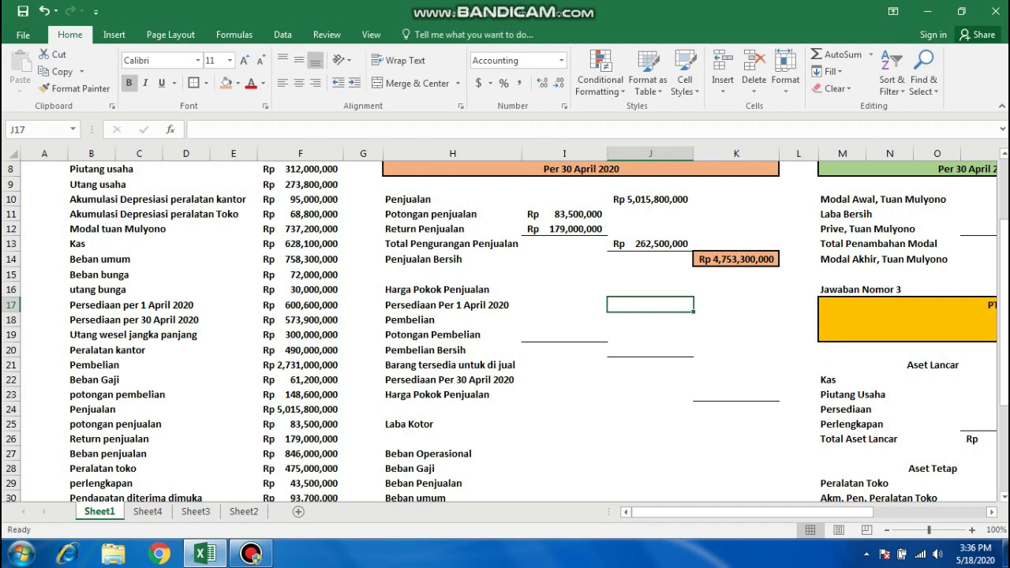
type("=")
left_click(300, 305)
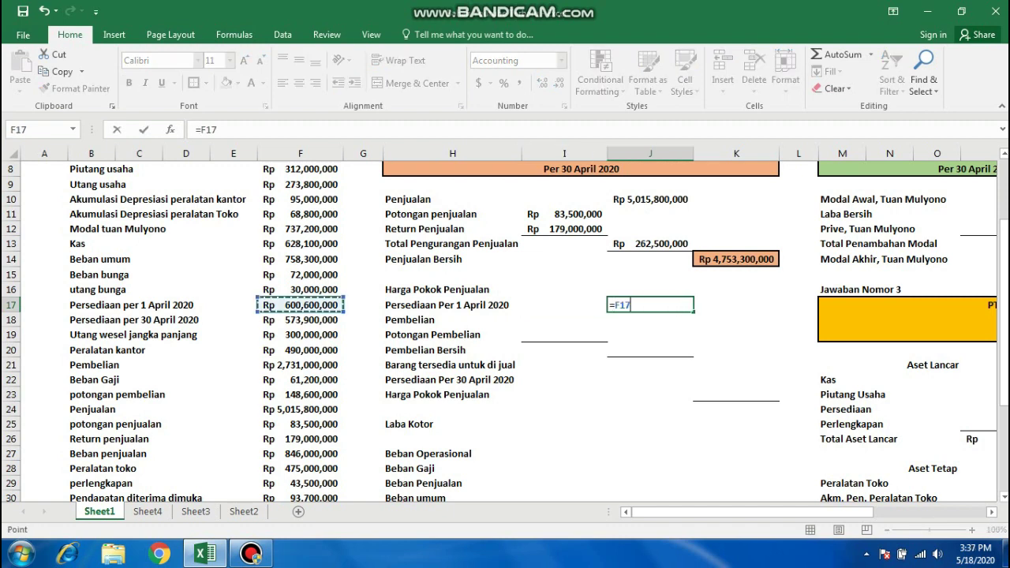
key("Return")
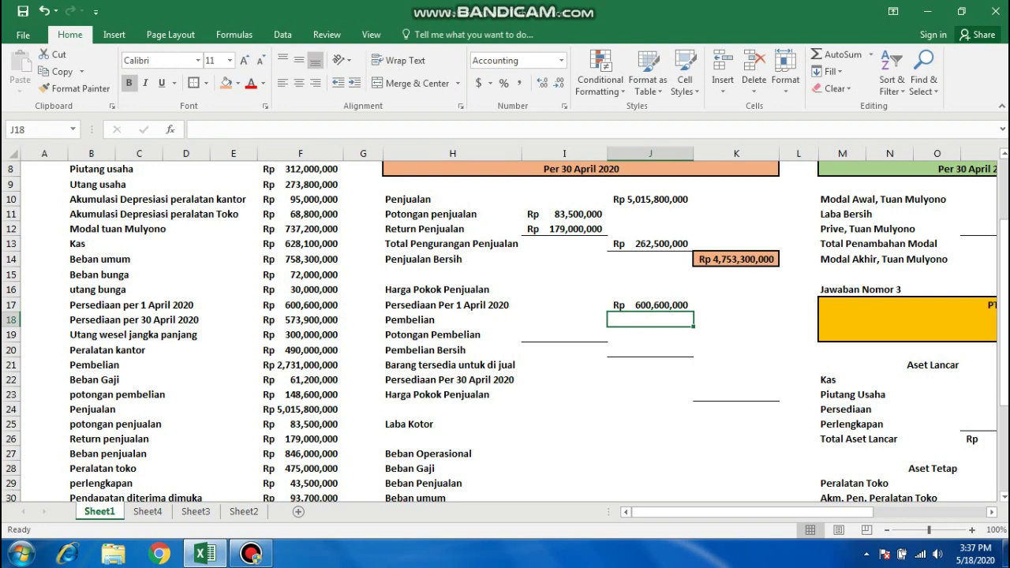
- Set the Pembelian amount in I18 to =F21
left_click(564, 320)
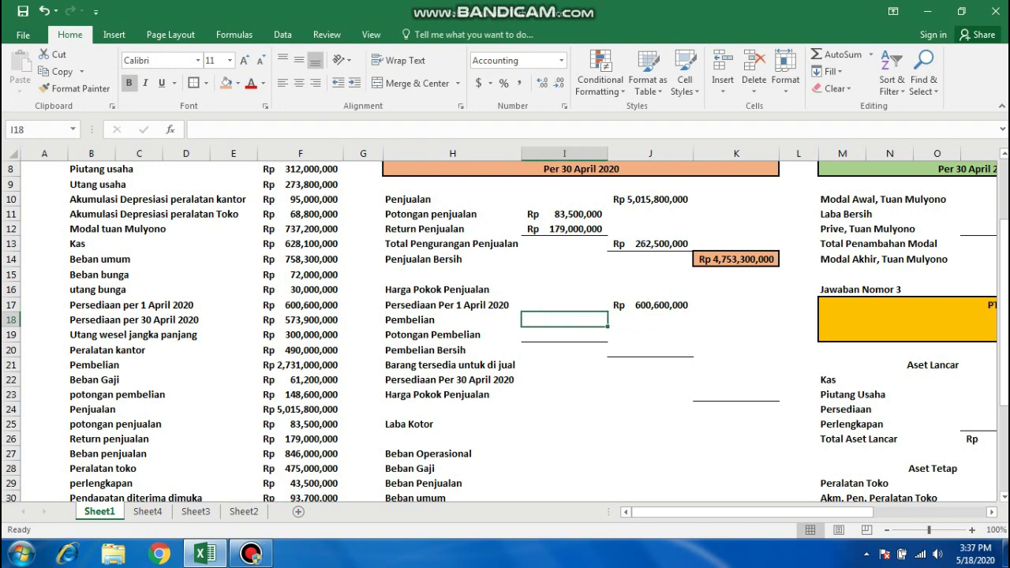
key("F2")
type("=")
left_click(300, 365)
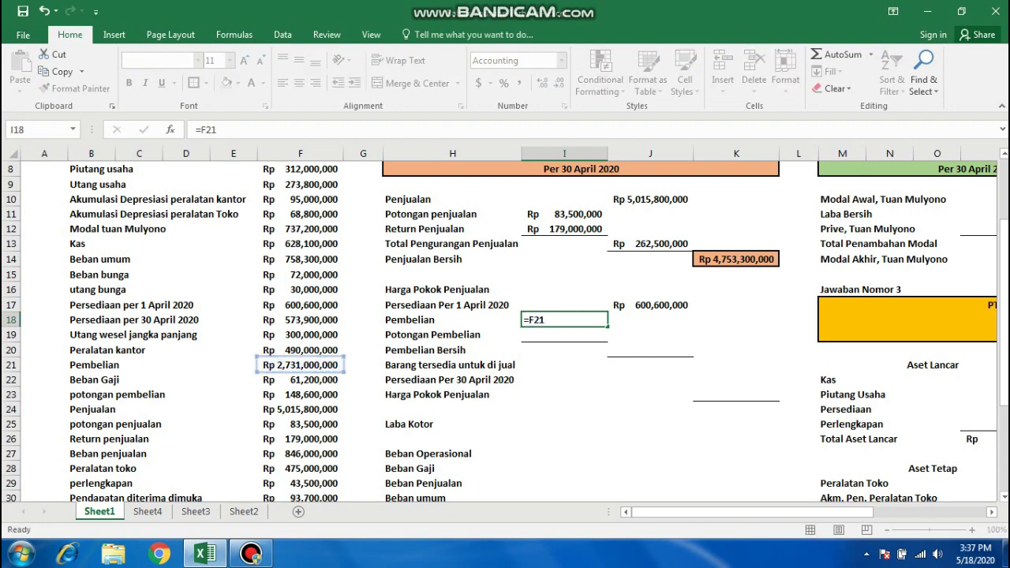
key("Return")
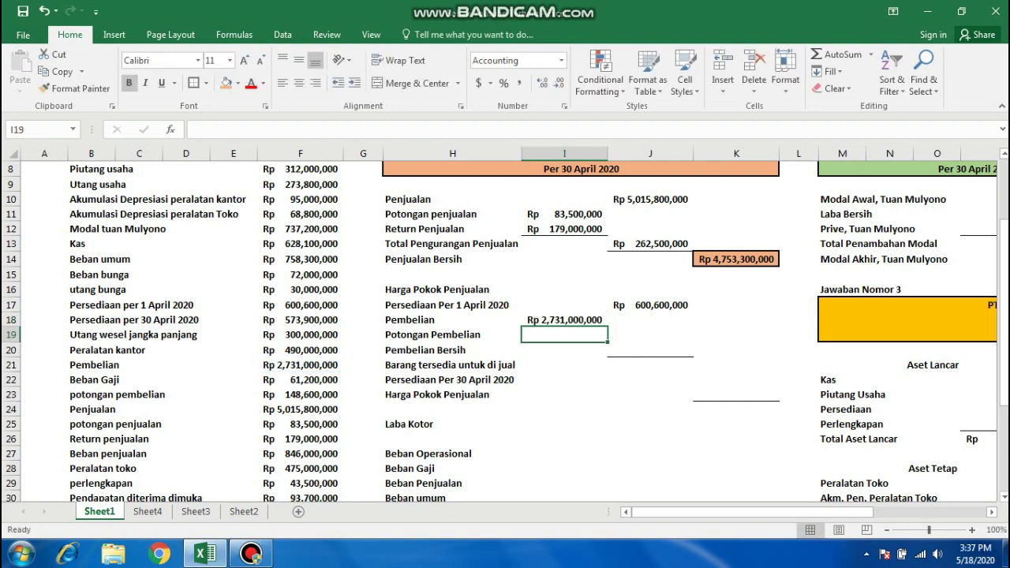
- Enter Potongan Pembelian in I19 as the negative reference =-F23
type("=-")
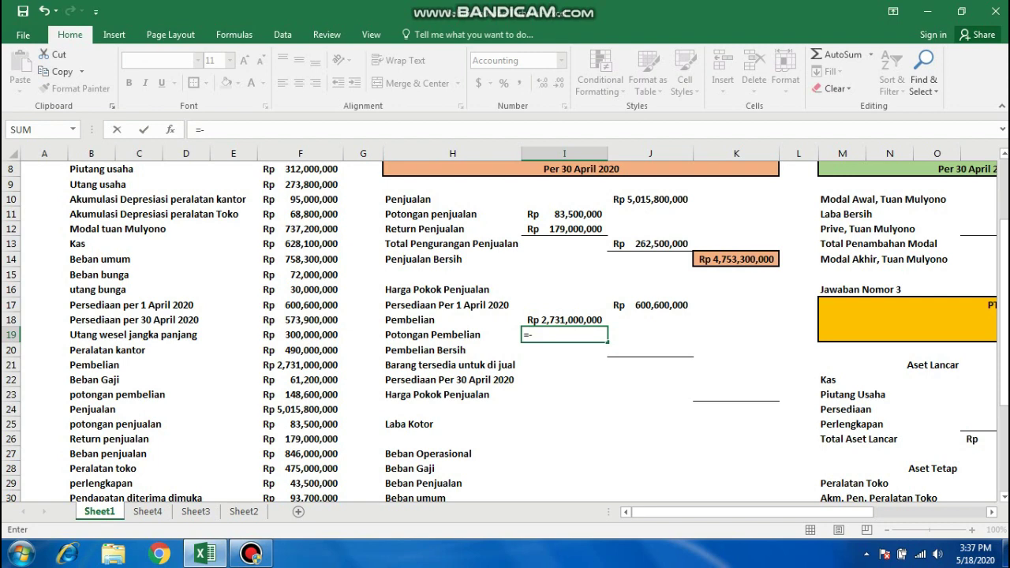
left_click(300, 395)
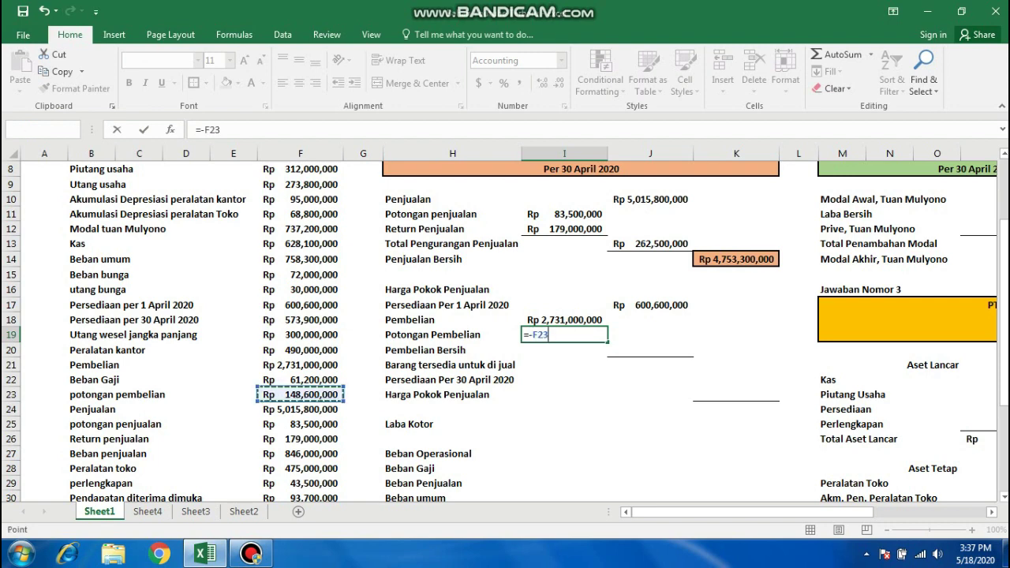
key("Return")
left_click(650, 335)
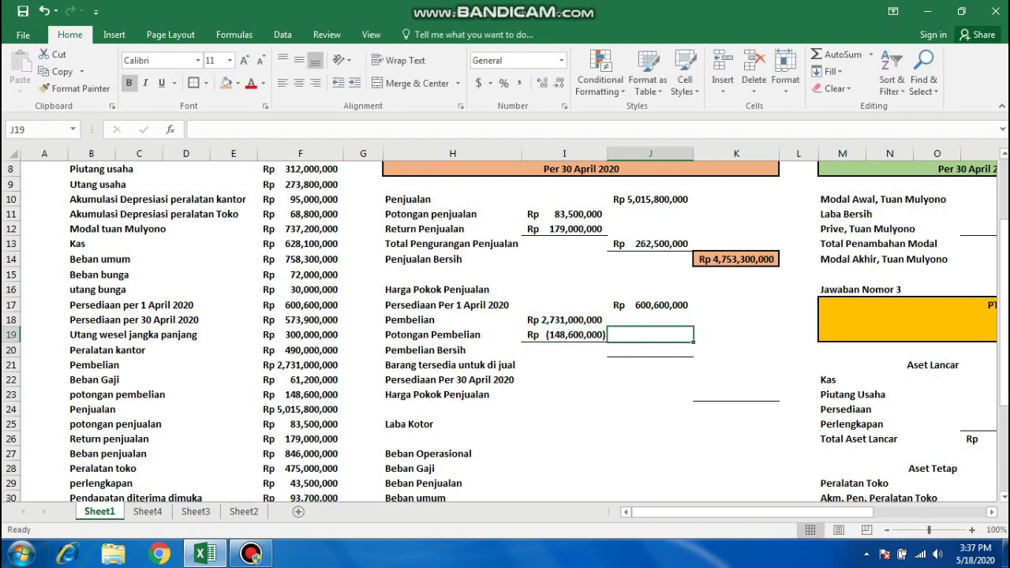
left_click(564, 334)
- Compute Pembelian Bersih in J20 as =I18+I19, giving Rp 2,582,400,000
key("Left")
key("Up")
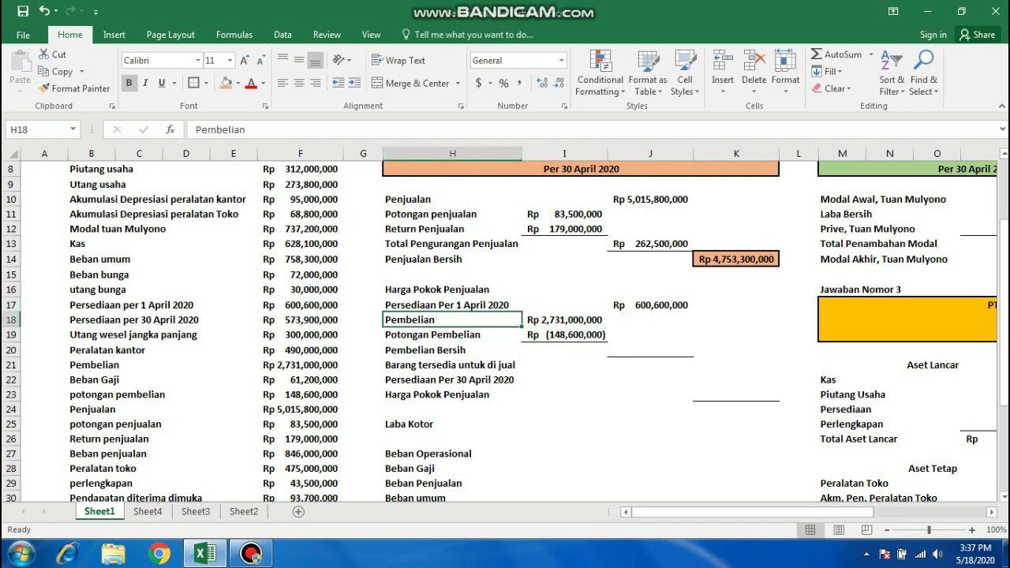
key("Right")
key("Down")
key("Down")
key("Right")
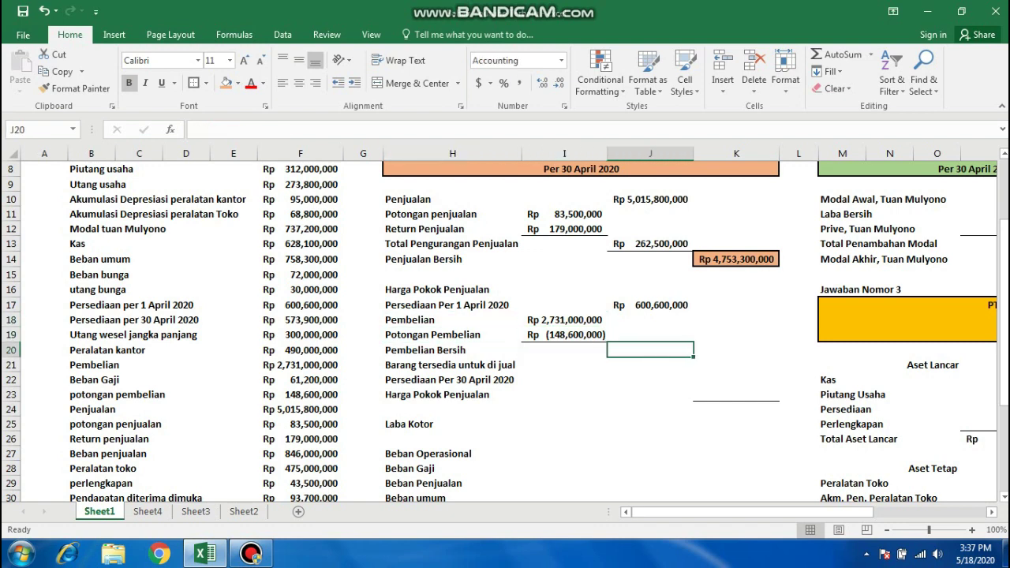
type("=")
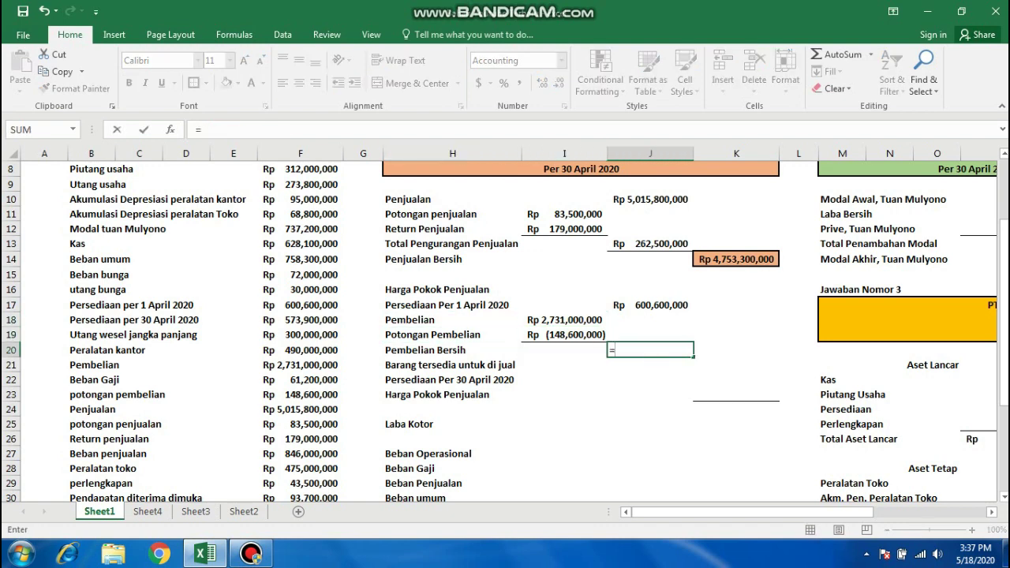
left_click(564, 320)
type("+")
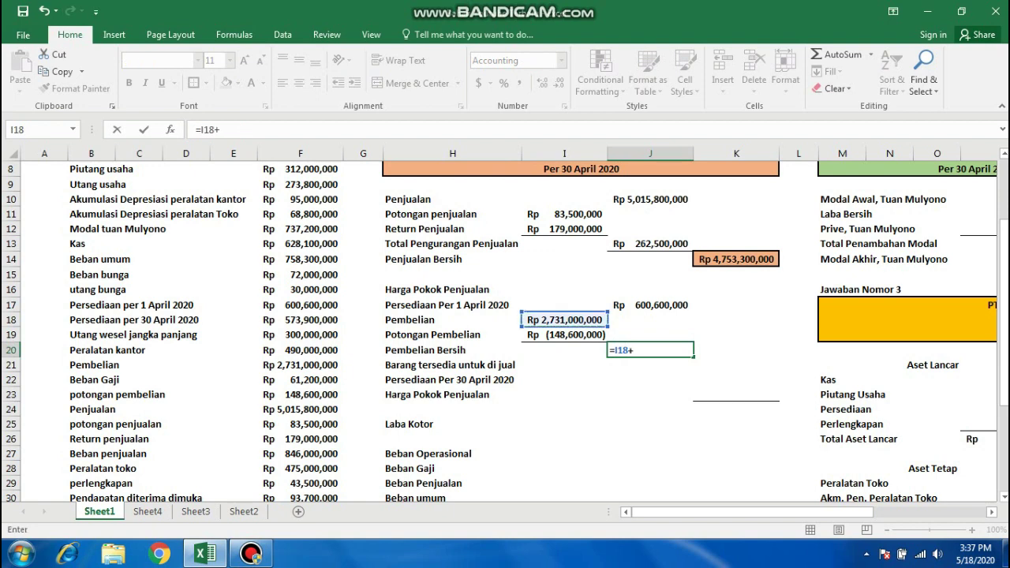
left_click(564, 335)
key("Return")
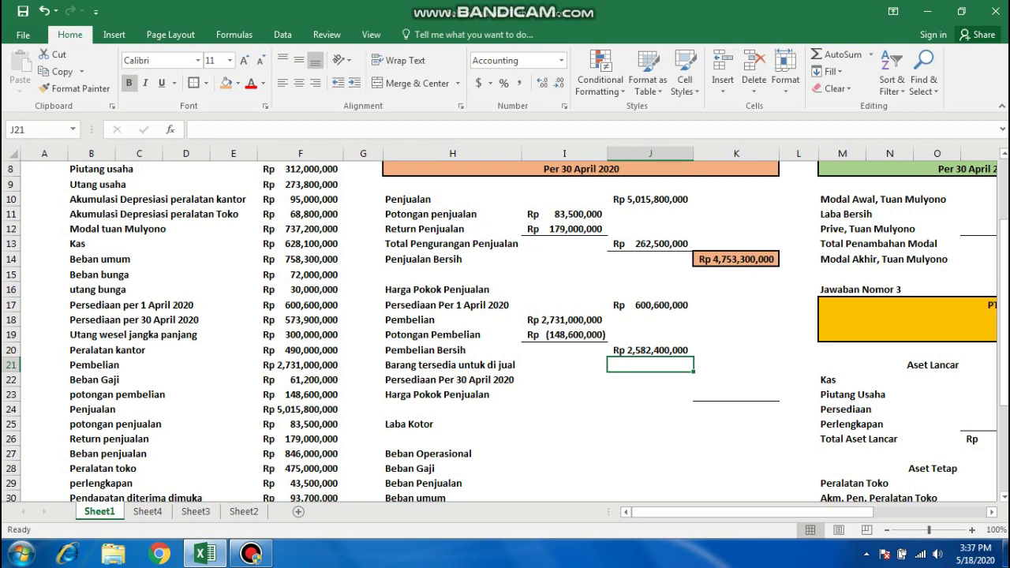
left_click(736, 364)
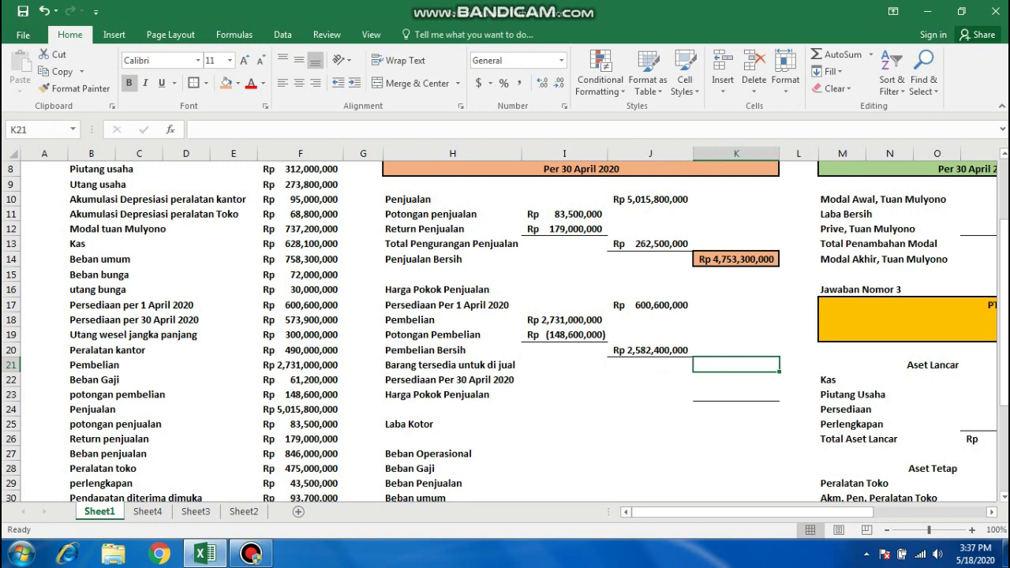
left_click(650, 365)
- Compute Barang tersedia untuk dijual in J21 as =J17+J20, giving Rp 3,183,000,000
type("=")
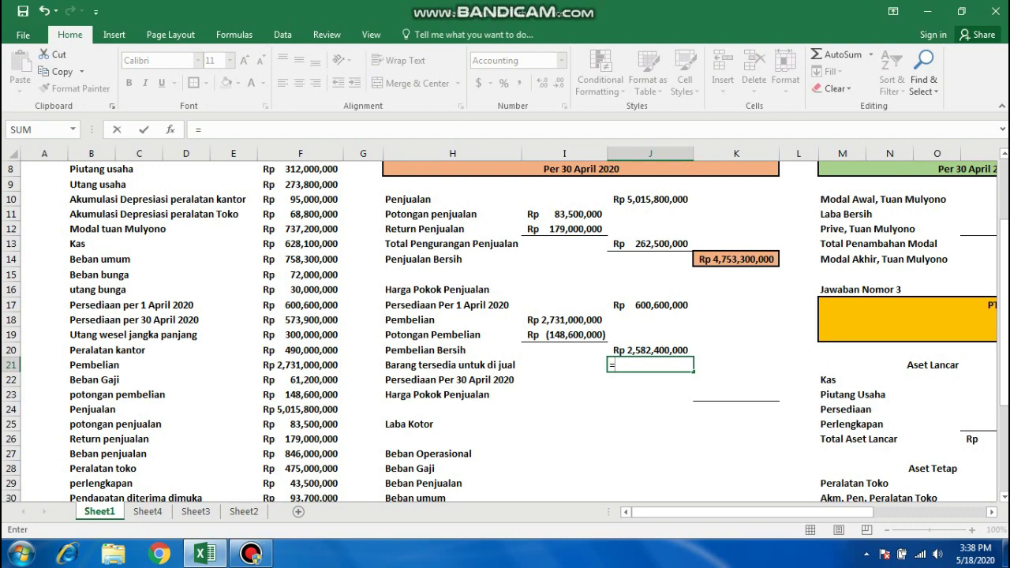
left_click(651, 305)
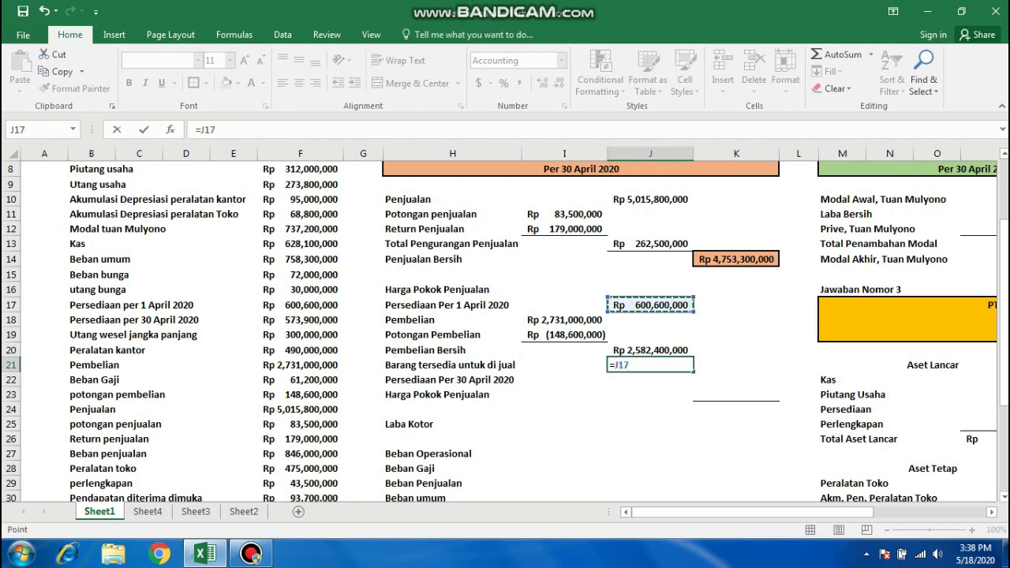
type("+")
key("Up")
key("Return")
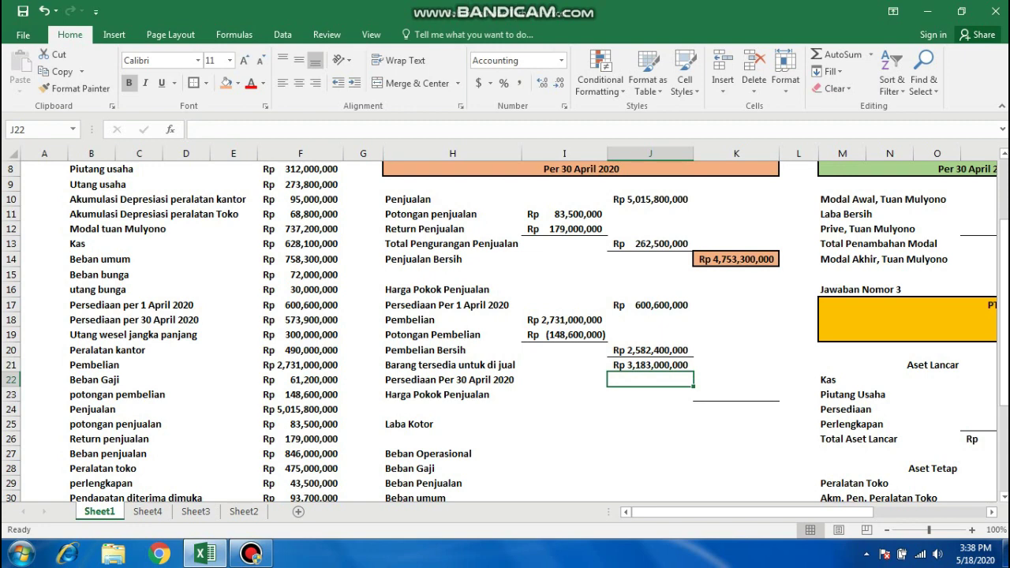
- Enter ending inventory in J22 as =-F18, showing Rp (573,900,000)
type("=")
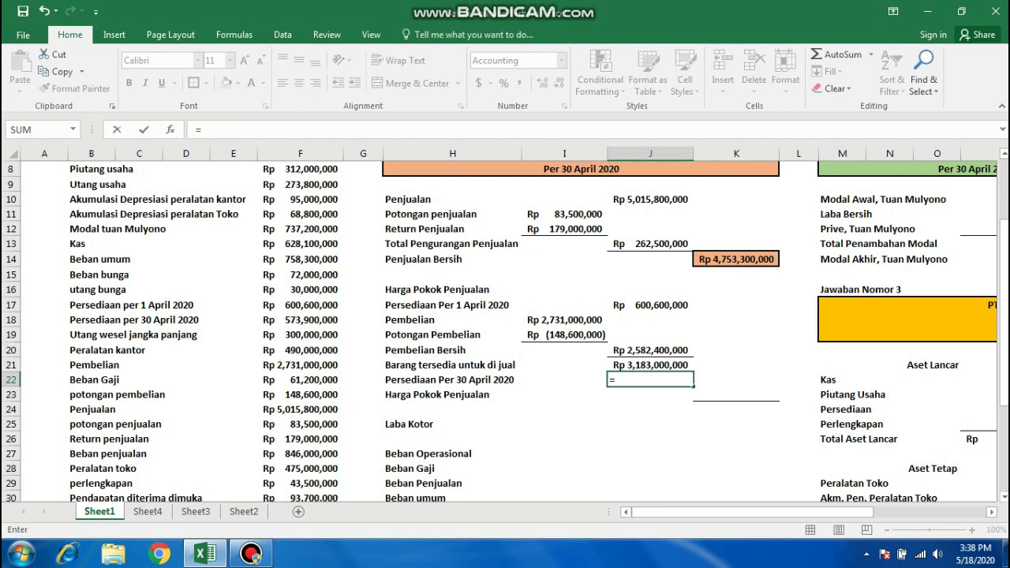
type("-")
left_click(299, 319)
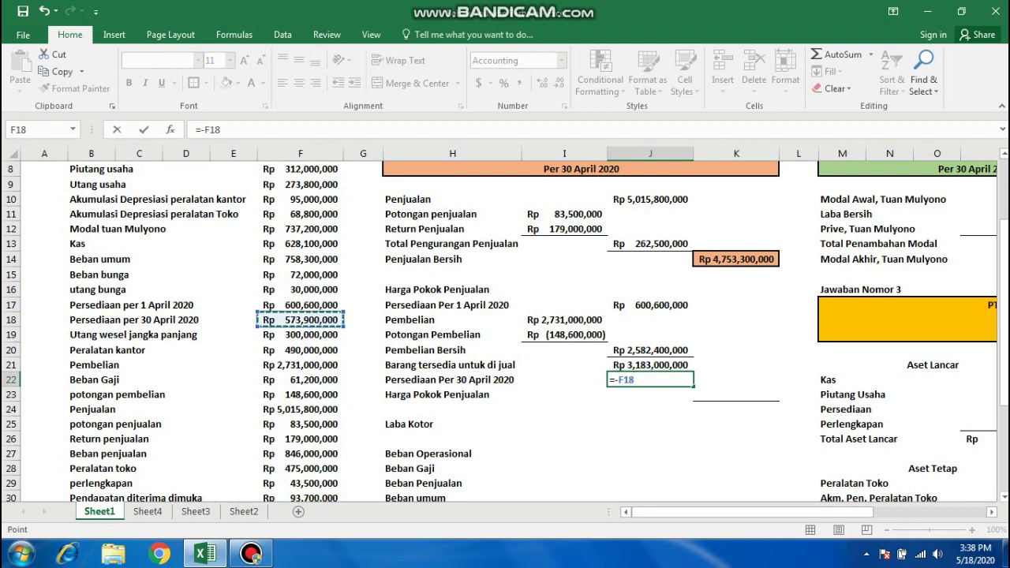
key("Return")
- Apply a bottom border to the ending inventory amount in J22
left_click(736, 394)
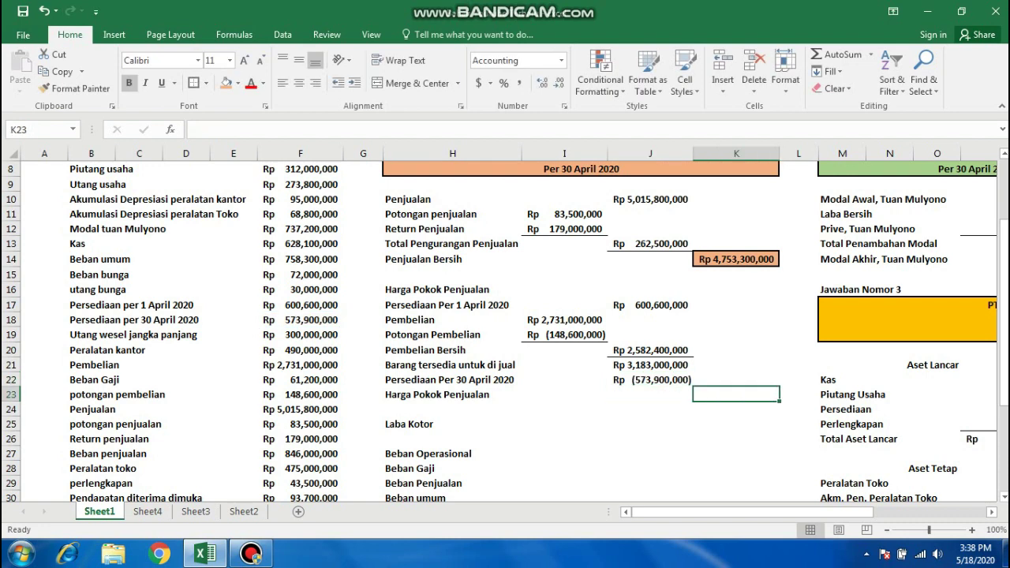
left_click(652, 379)
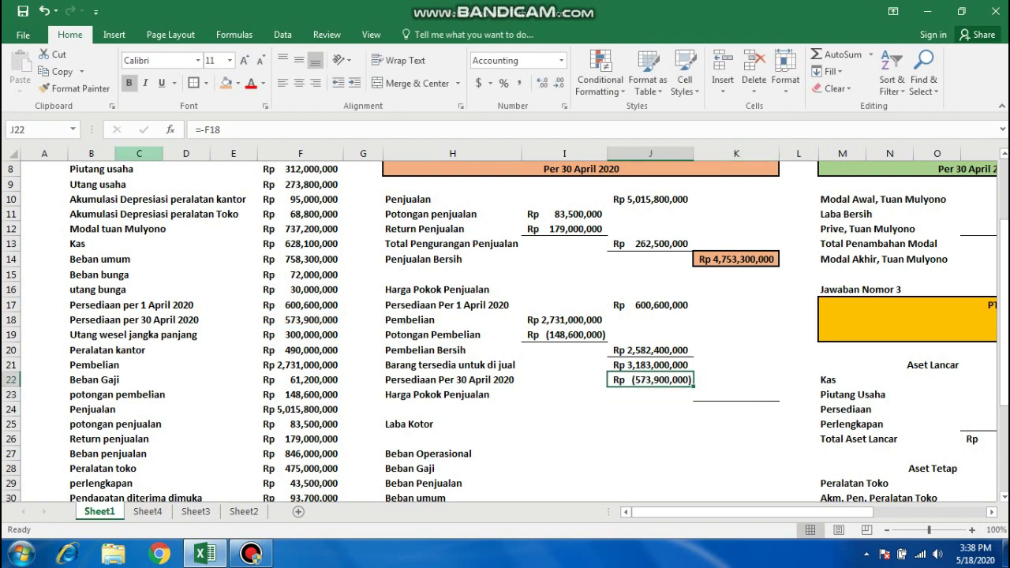
left_click(206, 83)
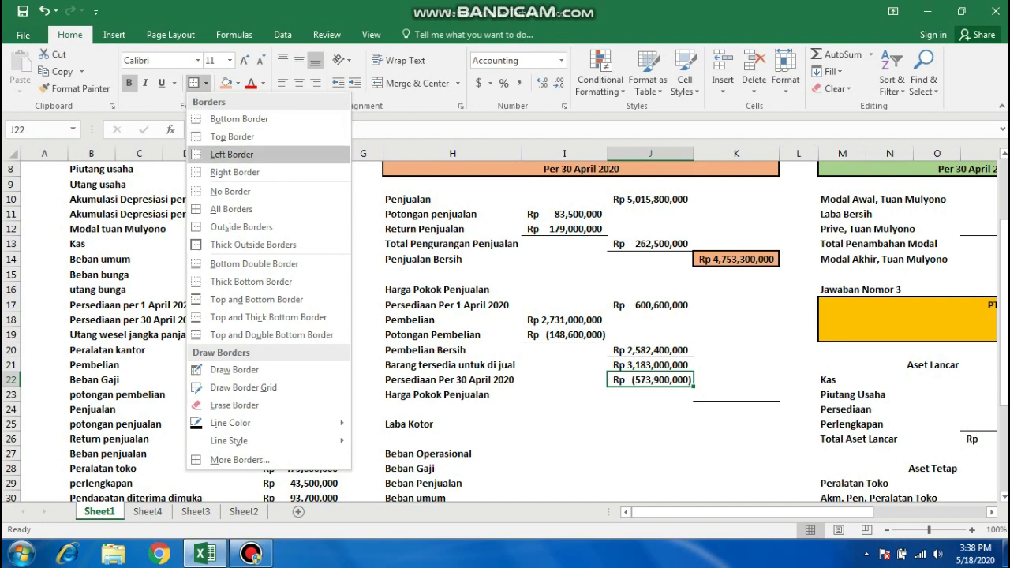
left_click(239, 119)
key("Down")
key("Down")
key("Down")
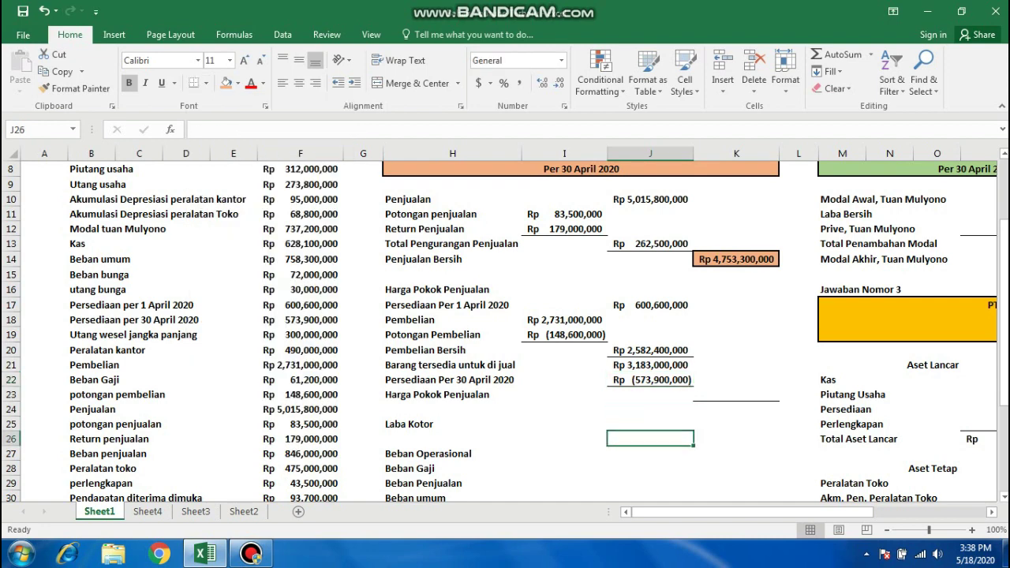
left_click(736, 394)
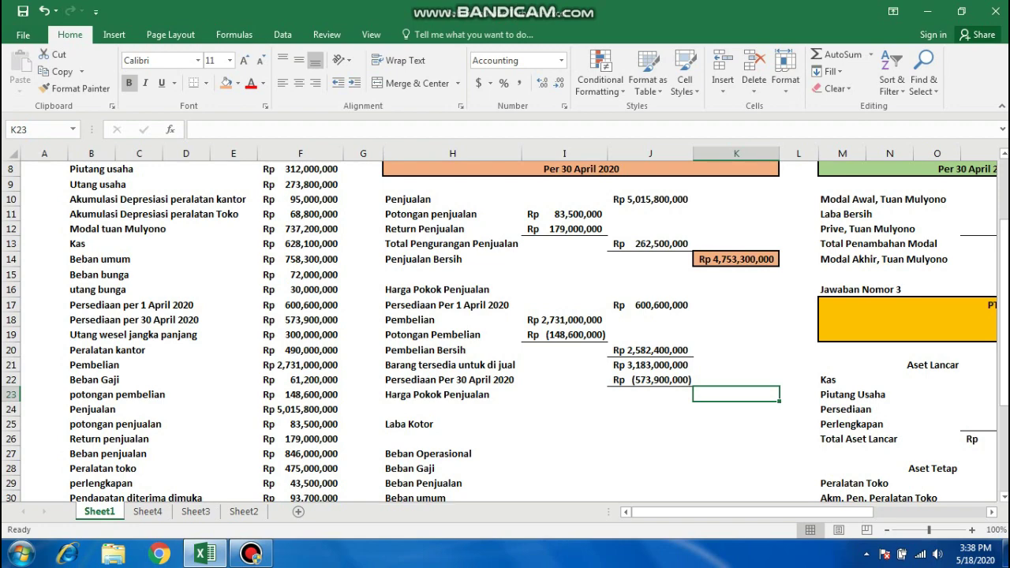
- Enter Harga Pokok Penjualan in K23 as =J21+J22, giving Rp 2,609,100,000
key("Escape")
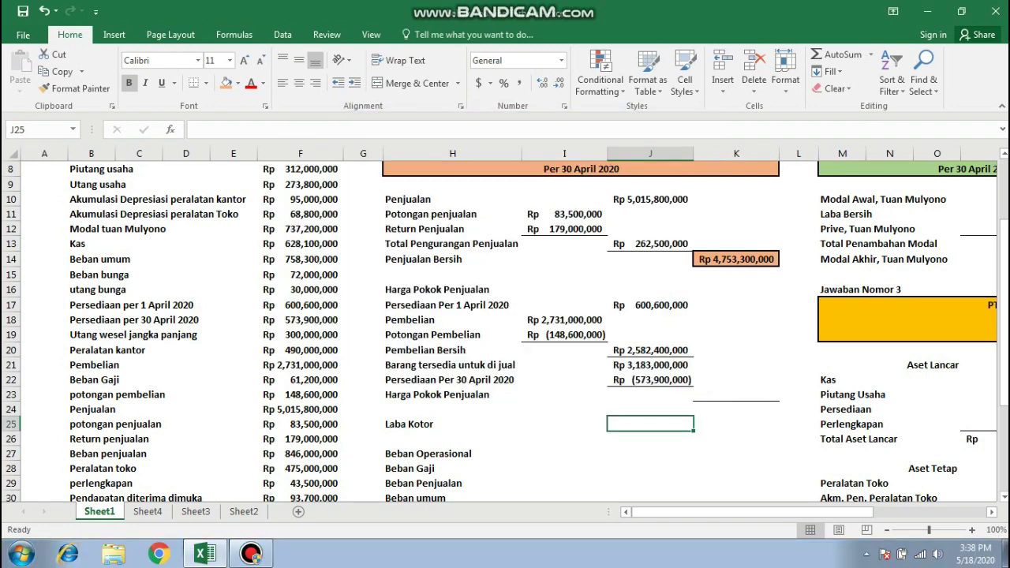
type("=")
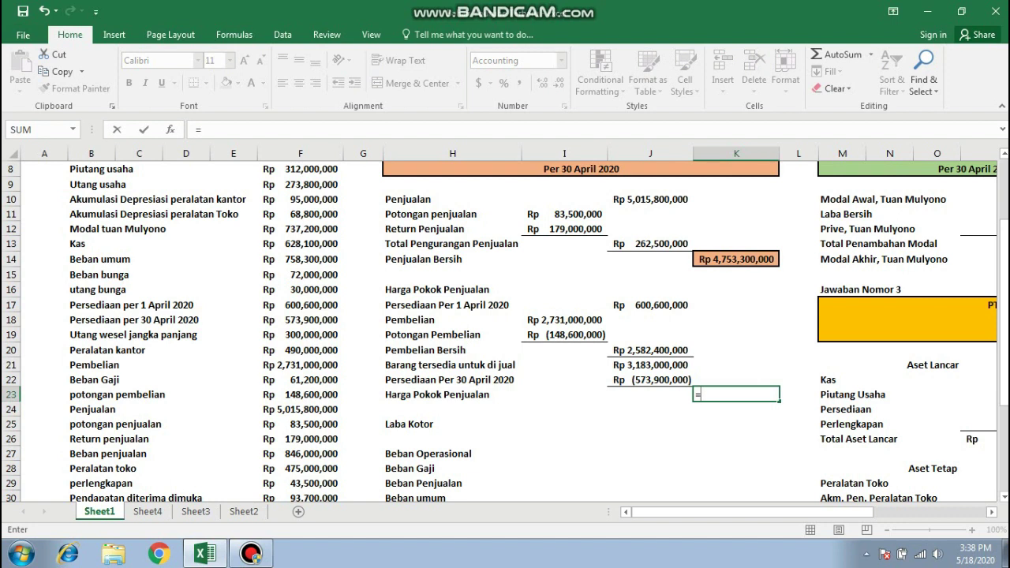
left_click(650, 365)
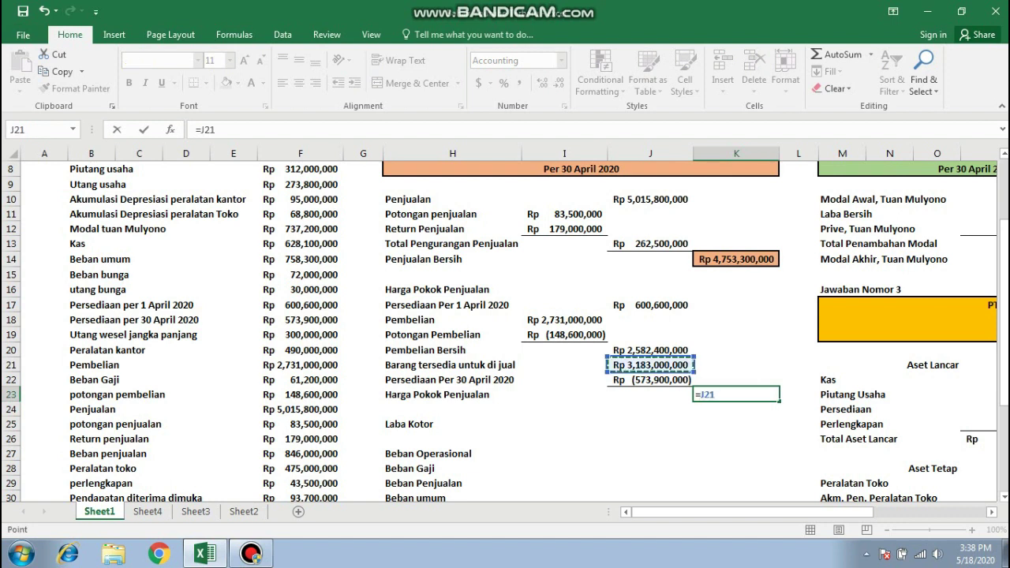
type("+")
type("J22")
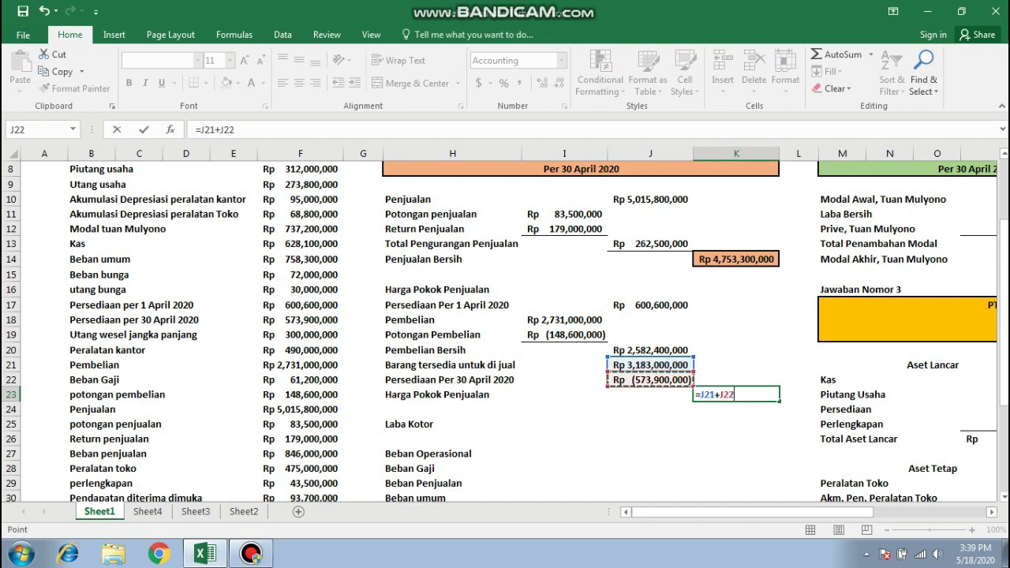
key("Return")
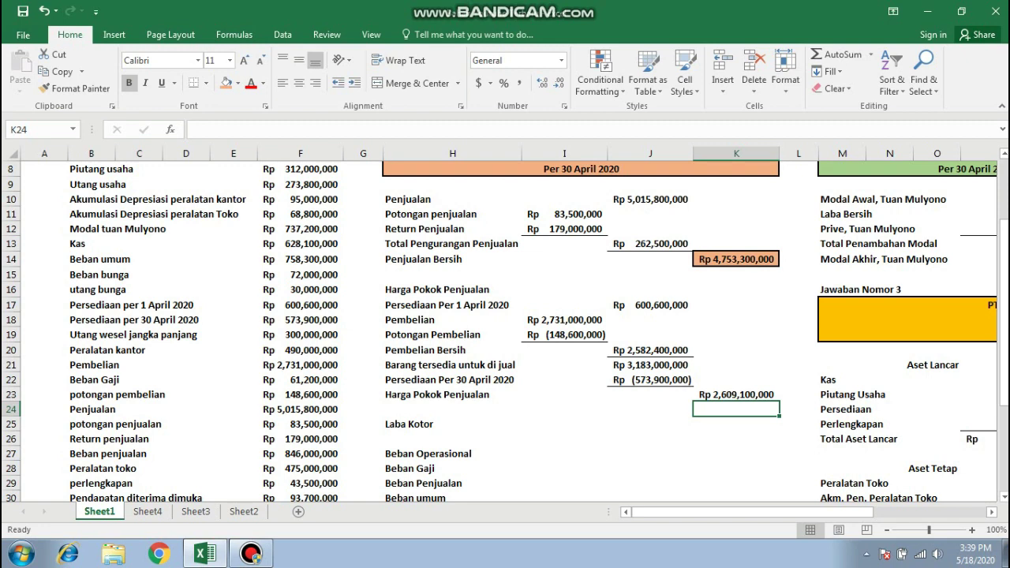
- Compute Laba Kotor in K25 as =K14-K23, giving Rp 2,144,200,000
left_click(736, 424)
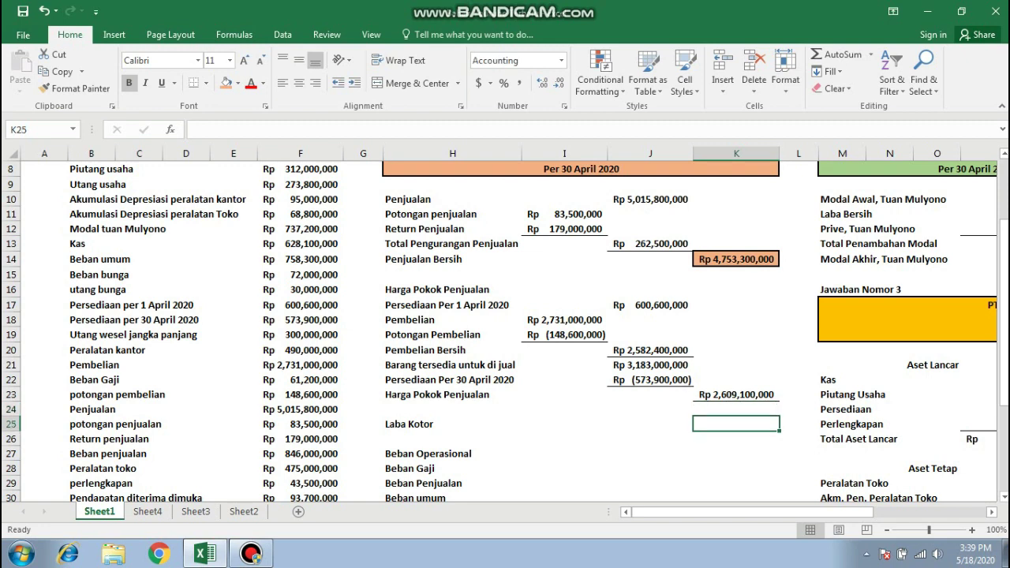
type("=")
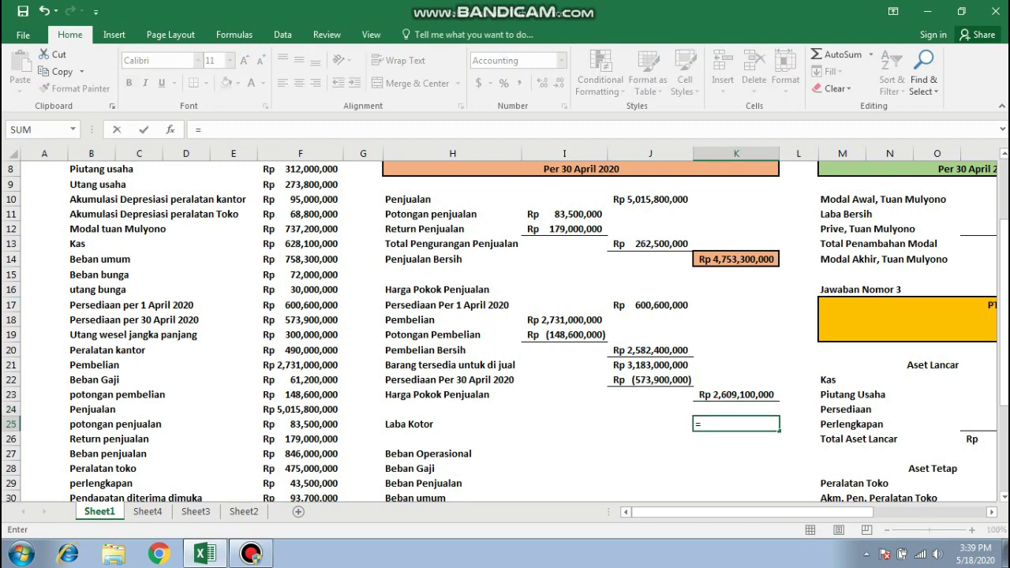
left_click(737, 259)
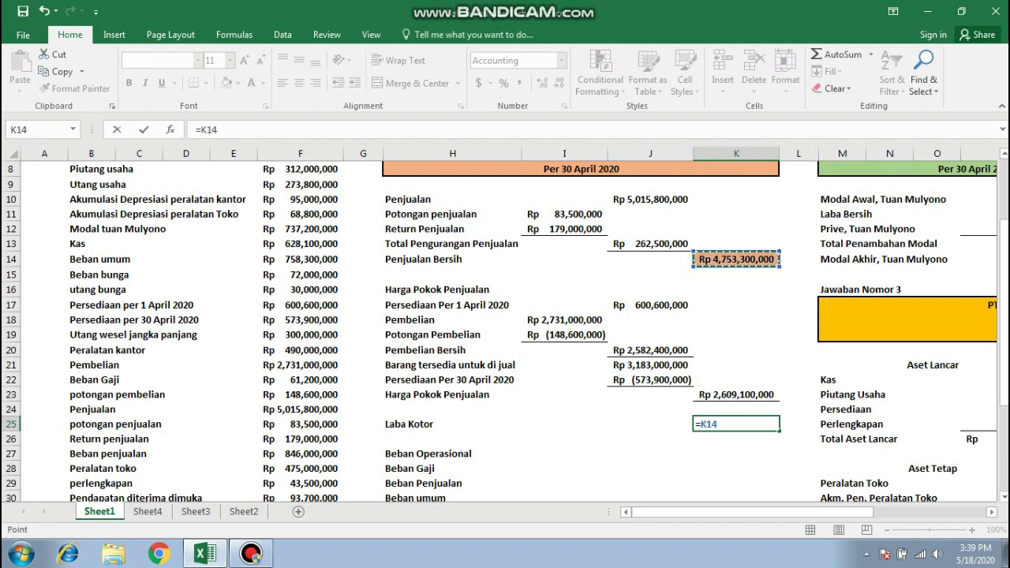
type("-")
key("Up")
key("Up")
key("Return")
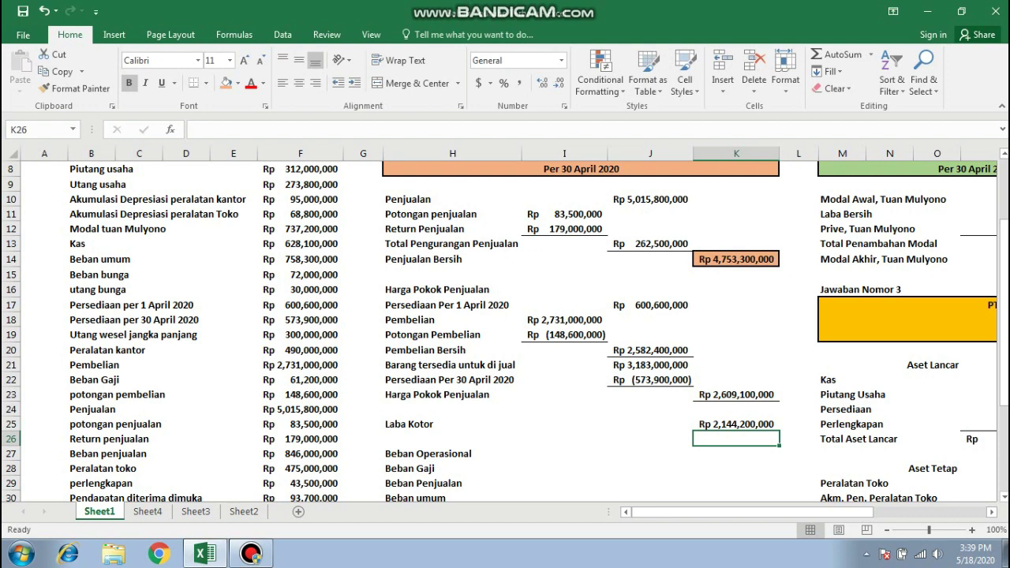
- Link the Beban Gaji amount in I28 to F22
left_click(737, 449)
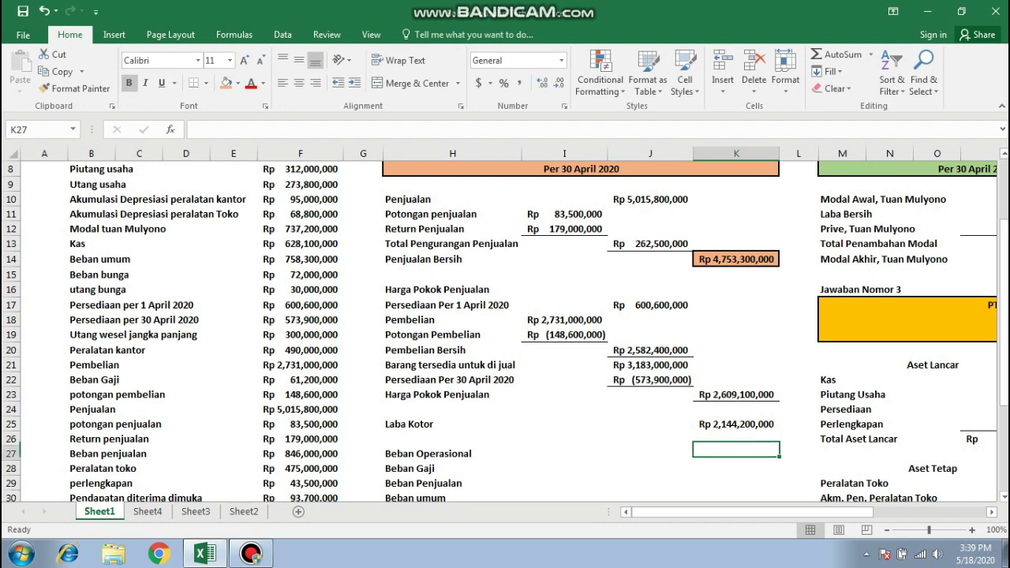
left_click(564, 498)
key("Up")
key("Up")
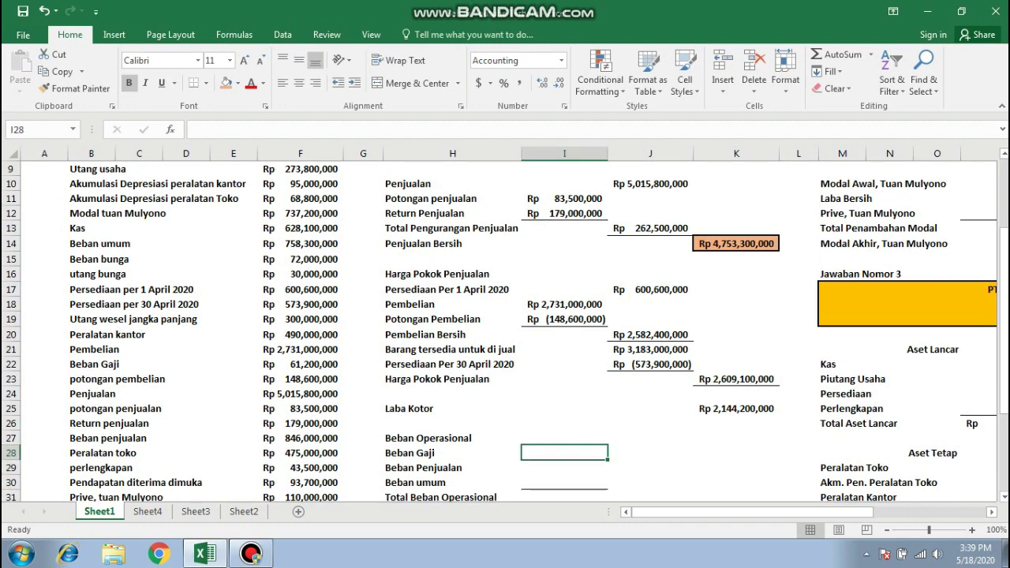
key("Up")
key("Down")
key("Down")
key("Down")
key("Down")
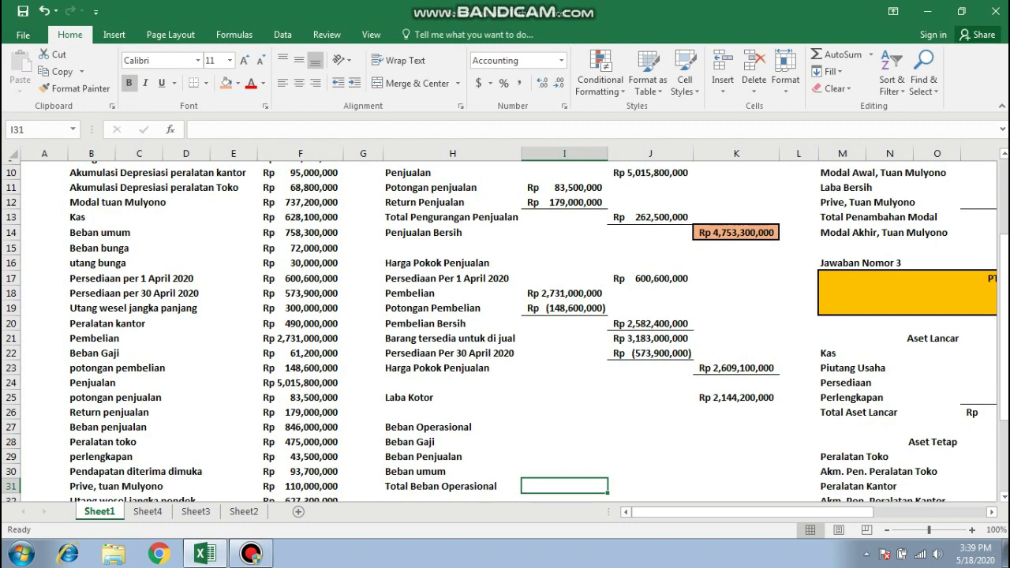
key("Down")
key("Up")
key("Up")
key("Up")
key("Up")
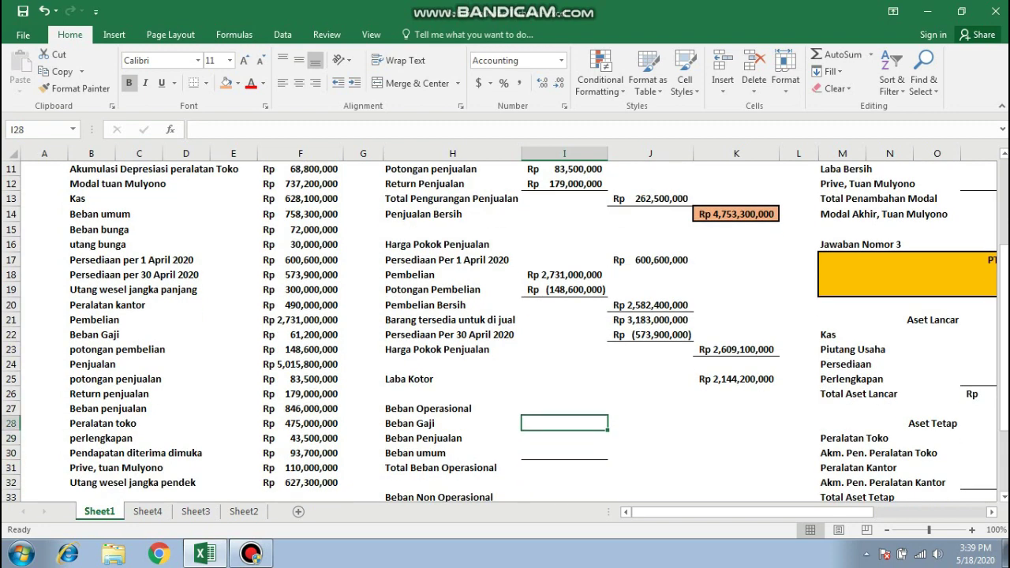
type("=")
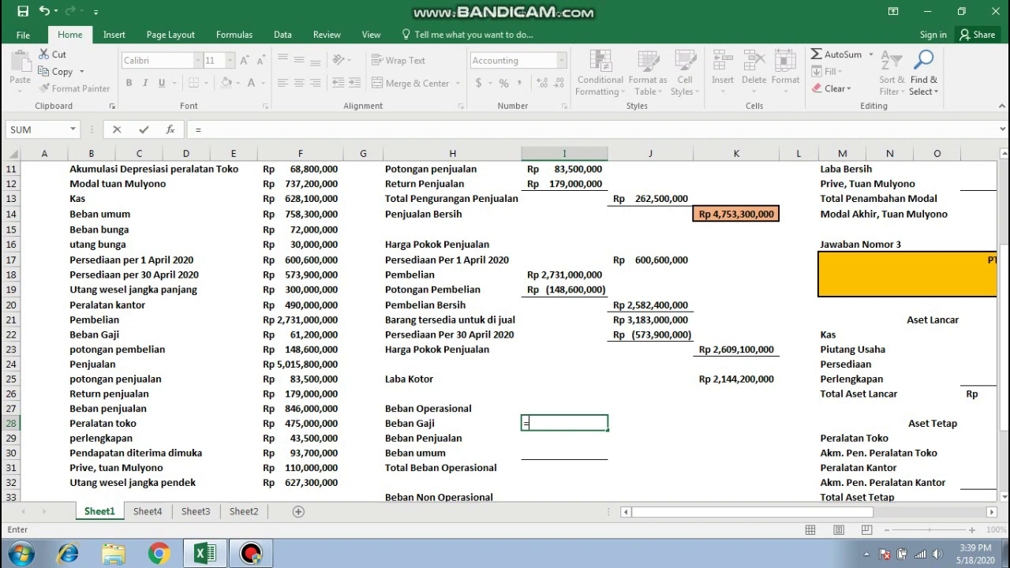
left_click(300, 334)
key("Return")
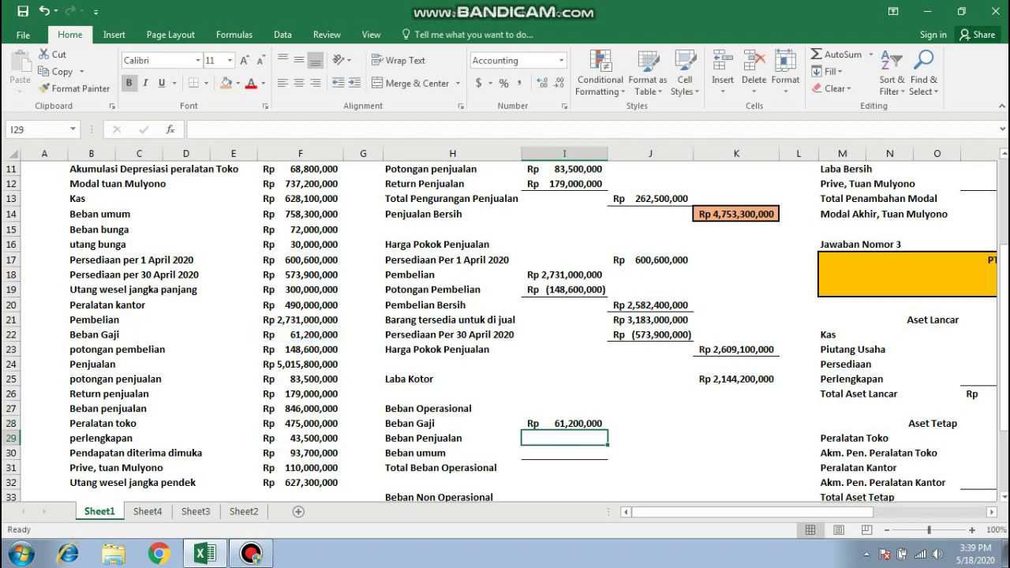
- Link Beban Penjualan in I29 to F27 and Beban umum in I30 to F14
type("=")
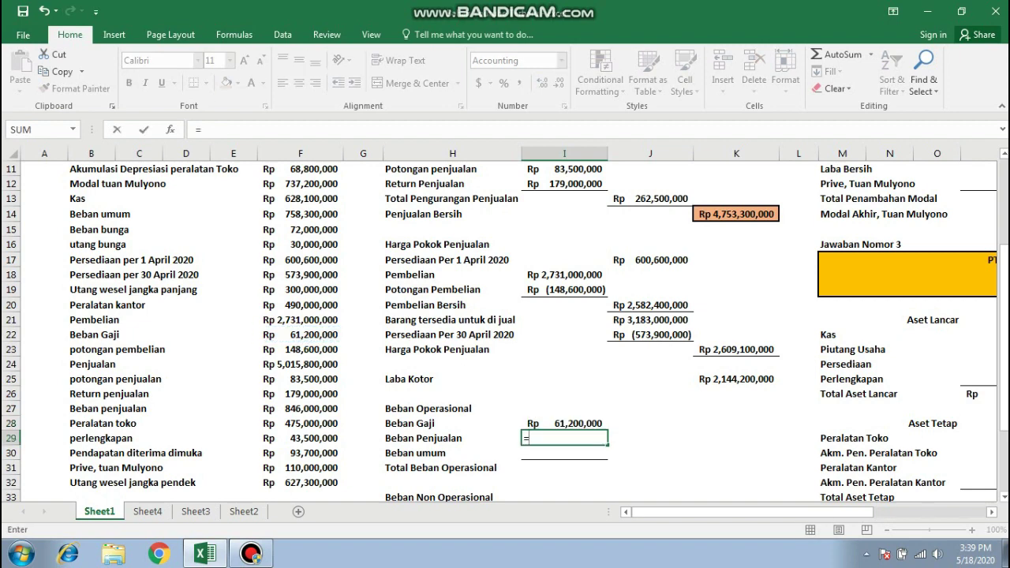
left_click(300, 408)
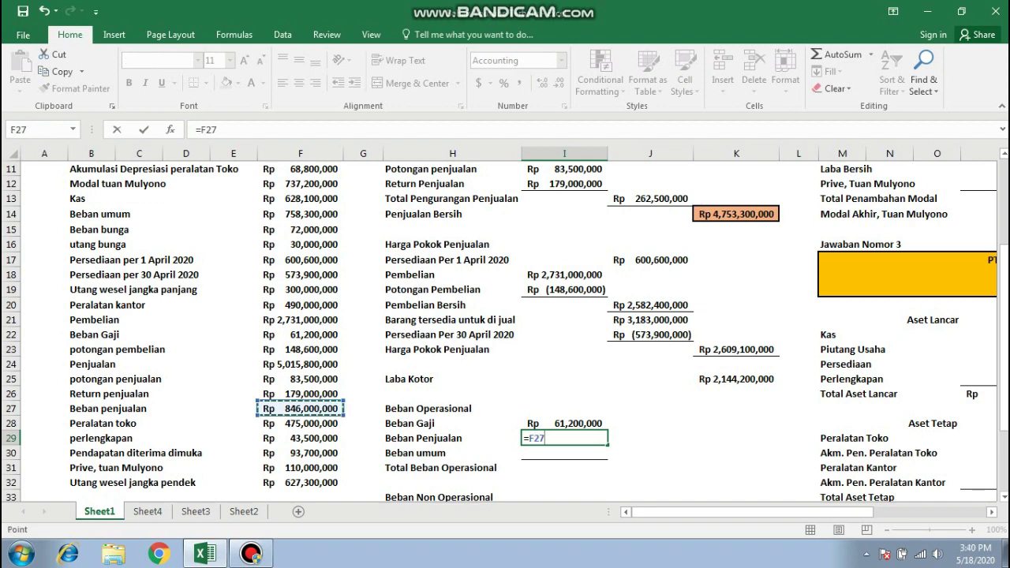
key("Return")
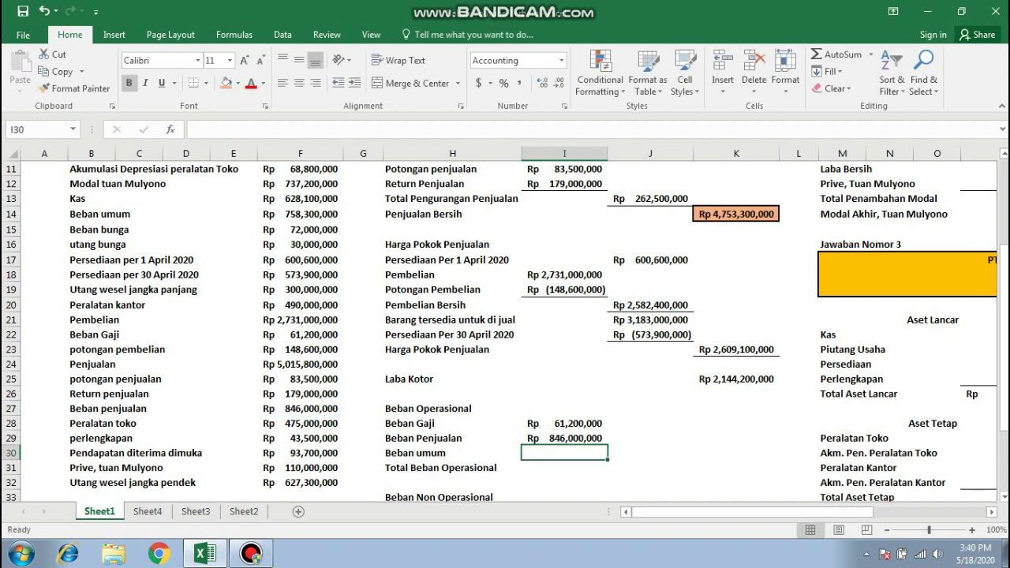
type("=")
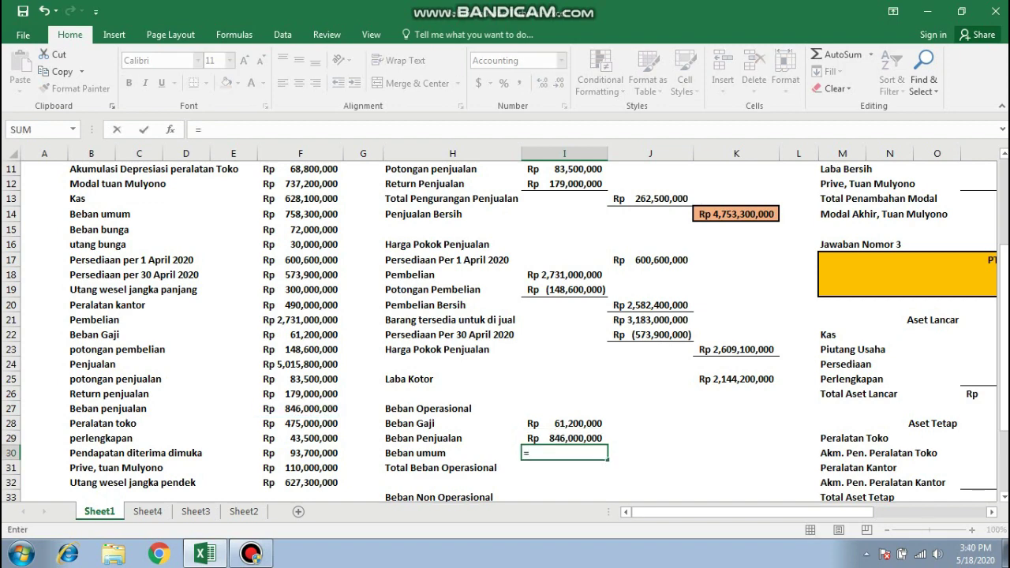
left_click(300, 214)
key("Return")
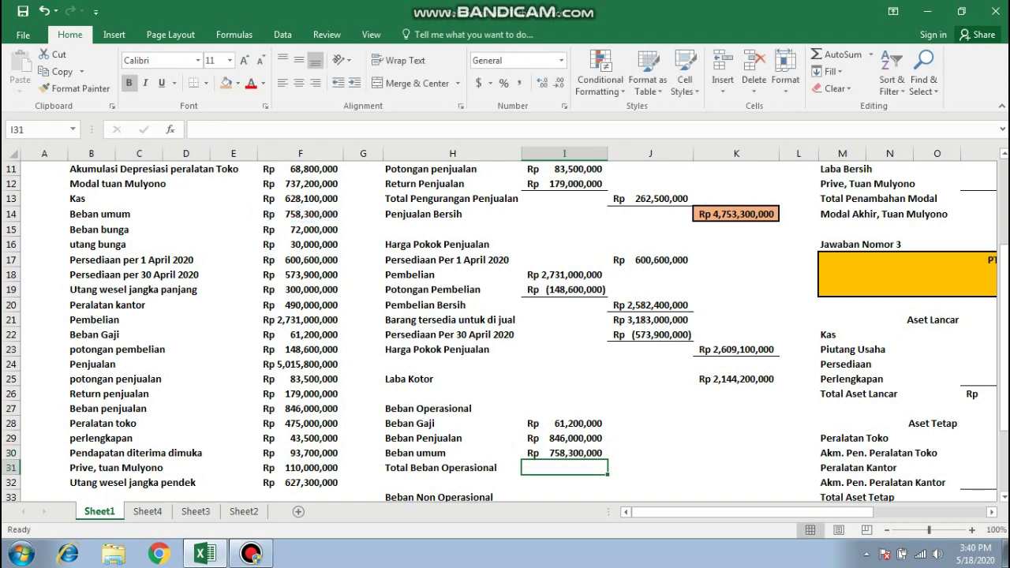
- Total Beban Operasional in J31 as =I28+I29+I30, giving Rp 1,665,500,000
left_click(650, 468)
type("=")
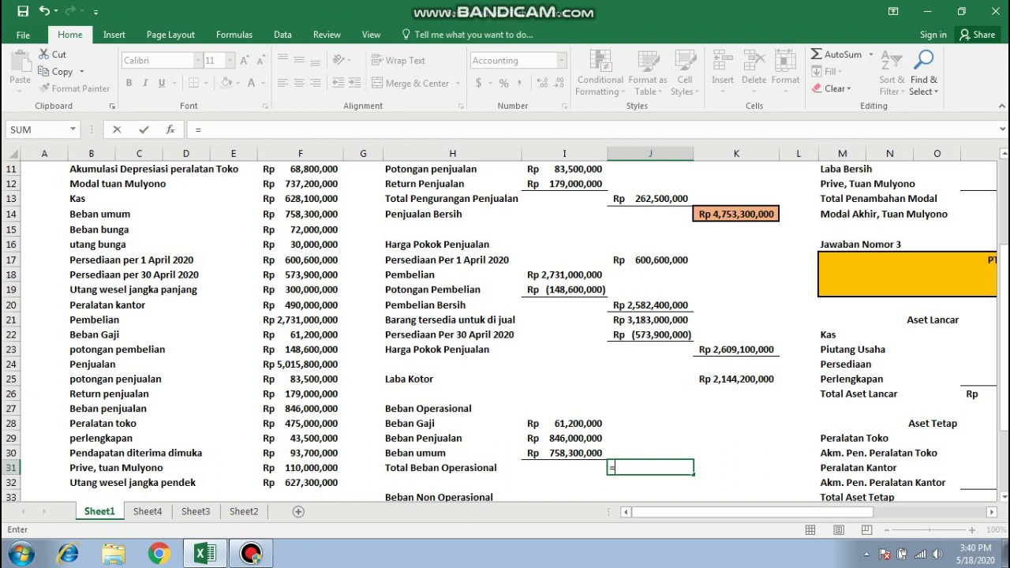
left_click(564, 423)
type("+")
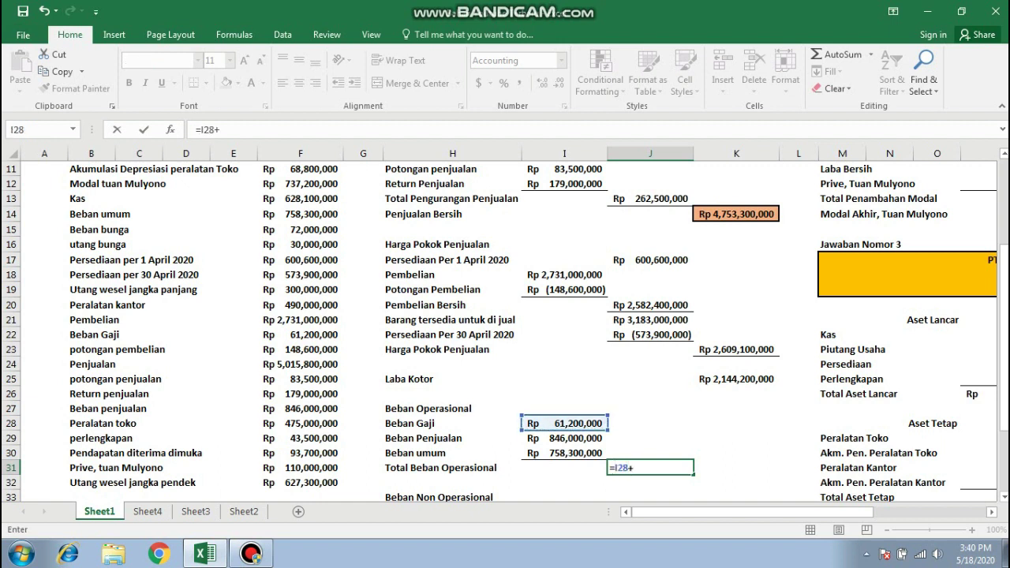
left_click(565, 438)
type("+")
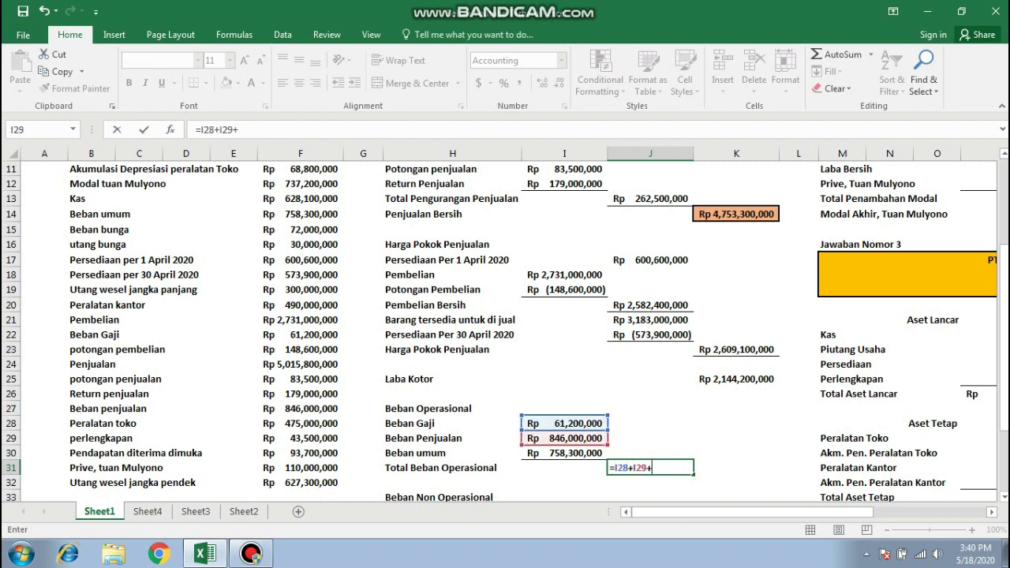
left_click(564, 453)
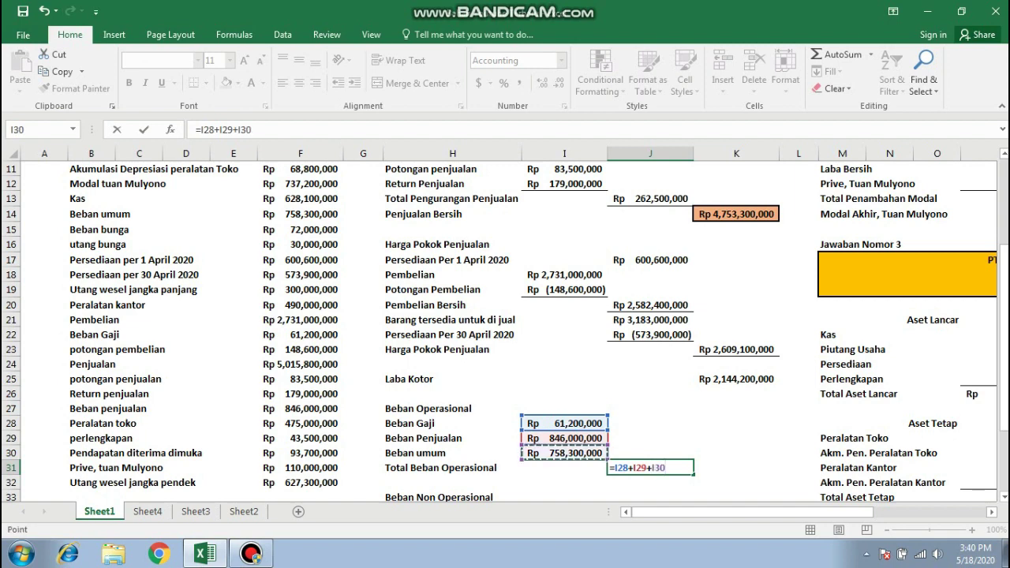
key("Return")
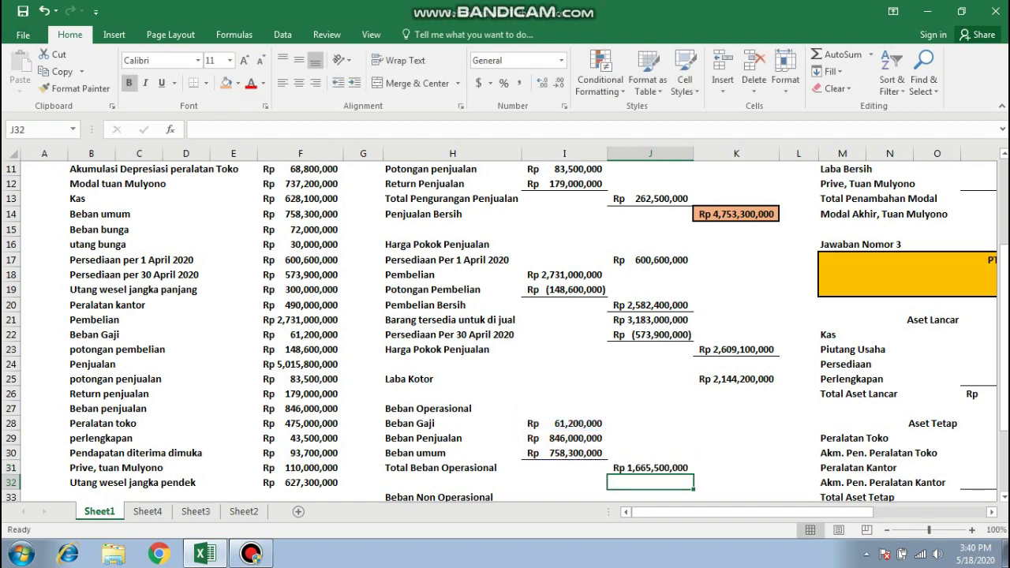
scroll(505, 316, "down", 2)
left_click(651, 437)
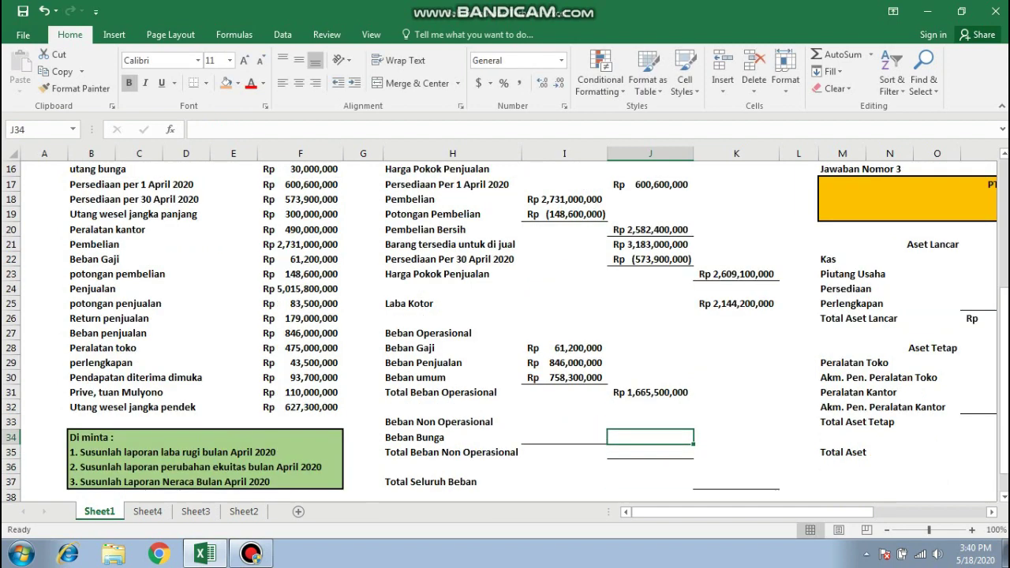
- Set Beban Bunga in I34 to =F15, showing Rp 72,000,000
left_click(564, 437)
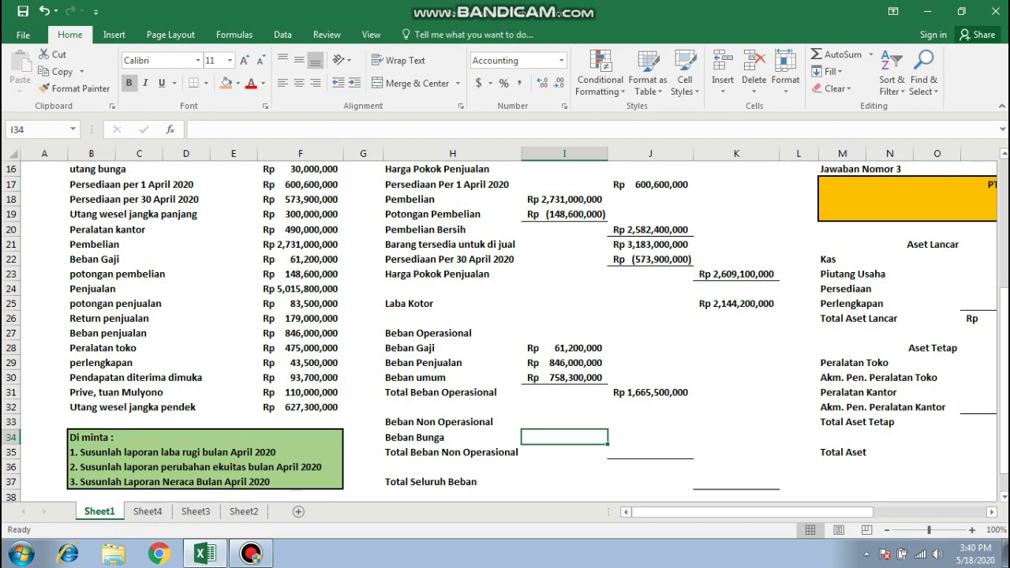
type("=")
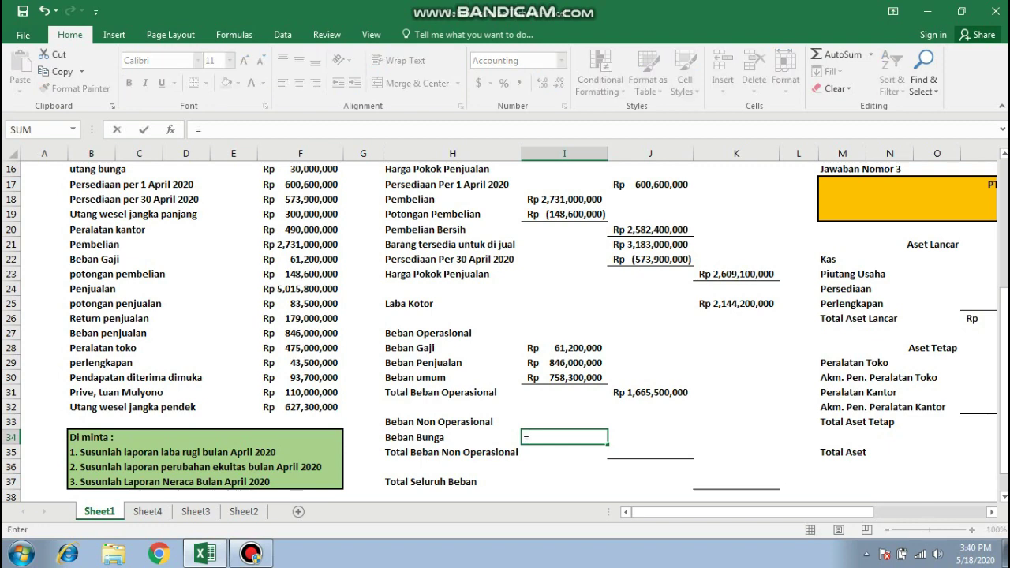
scroll(505, 332, "up", 1)
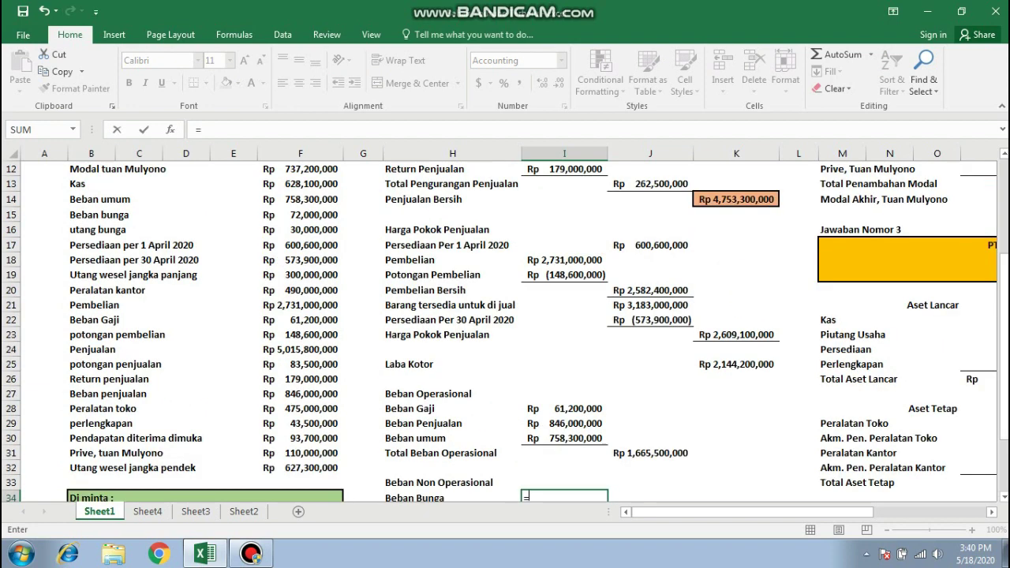
left_click(300, 213)
key("Return")
key("Return")
key("Return")
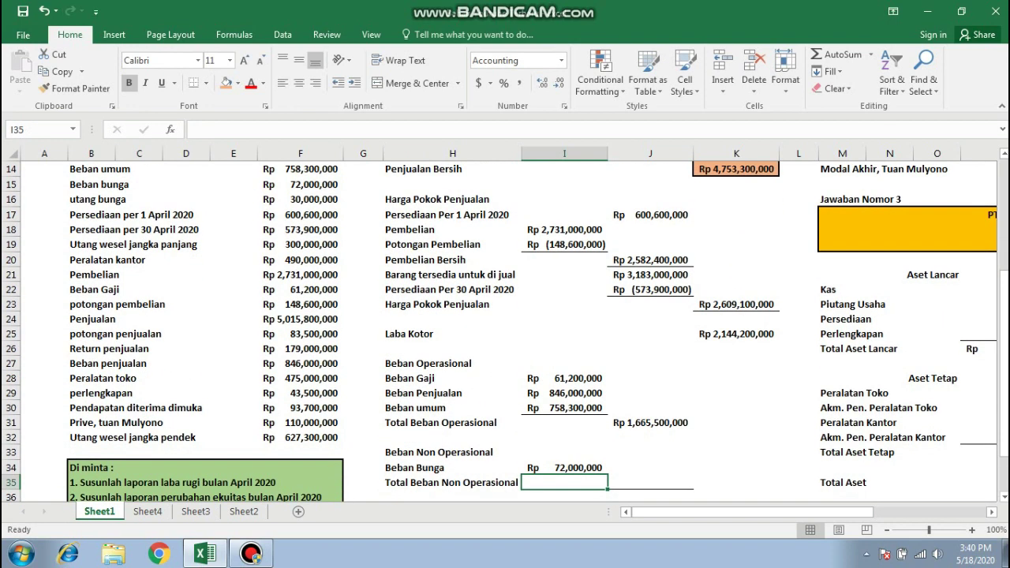
- Link Total Beban Non Operasional in J35 to I34, giving Rp 72,000,000
key("Up")
key("Right")
key("Up")
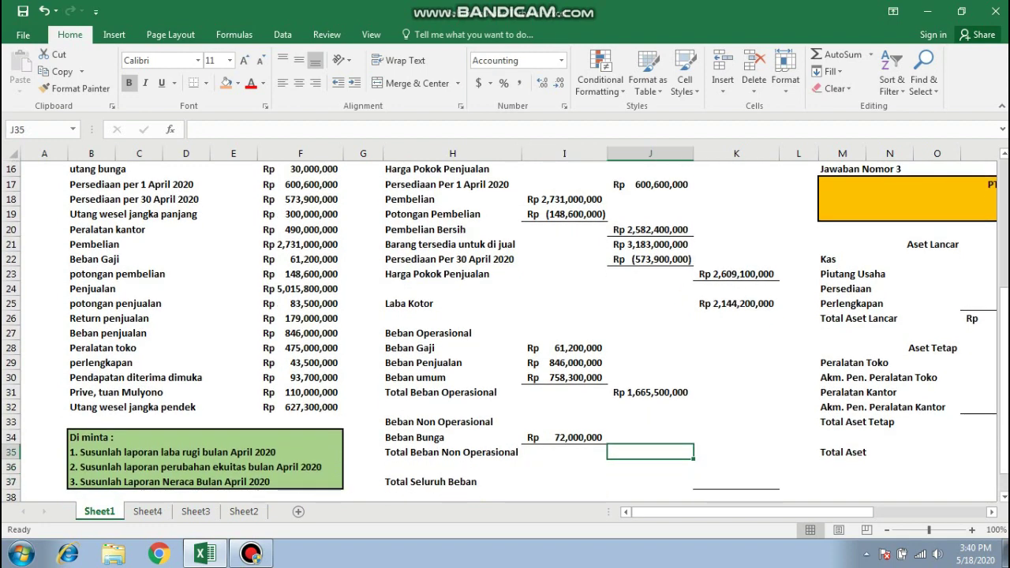
type("=")
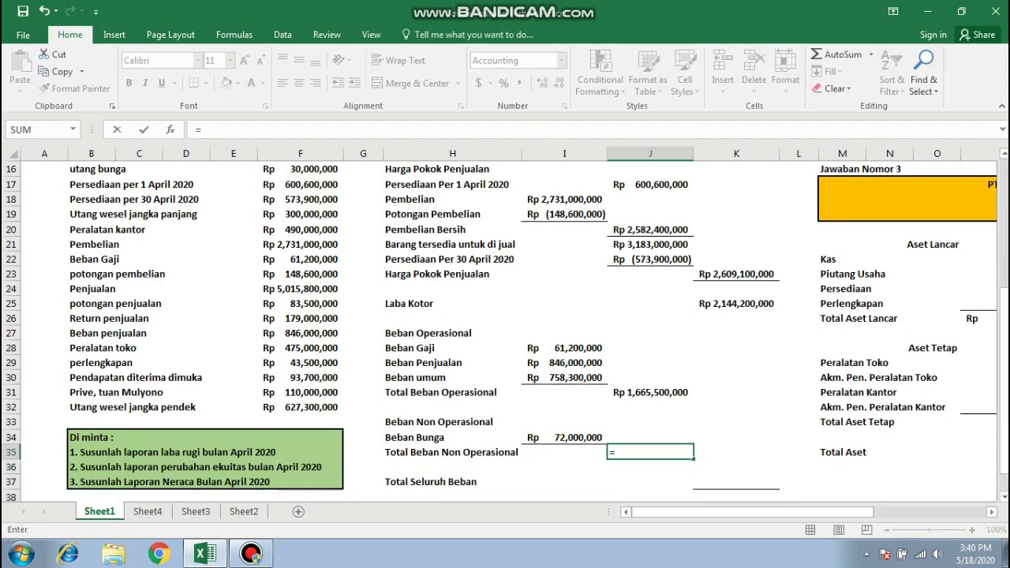
key("Up")
key("Left")
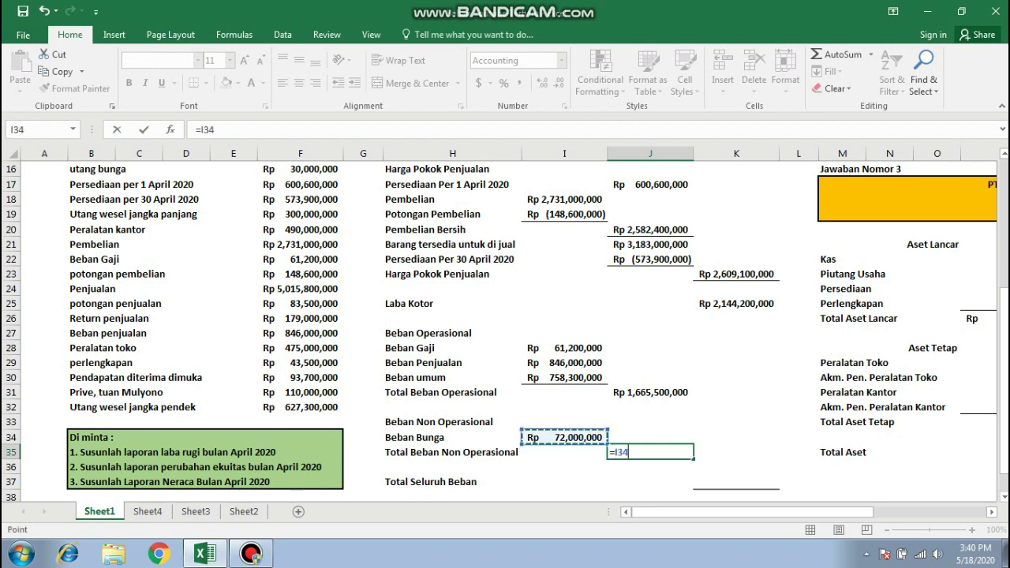
key("Return")
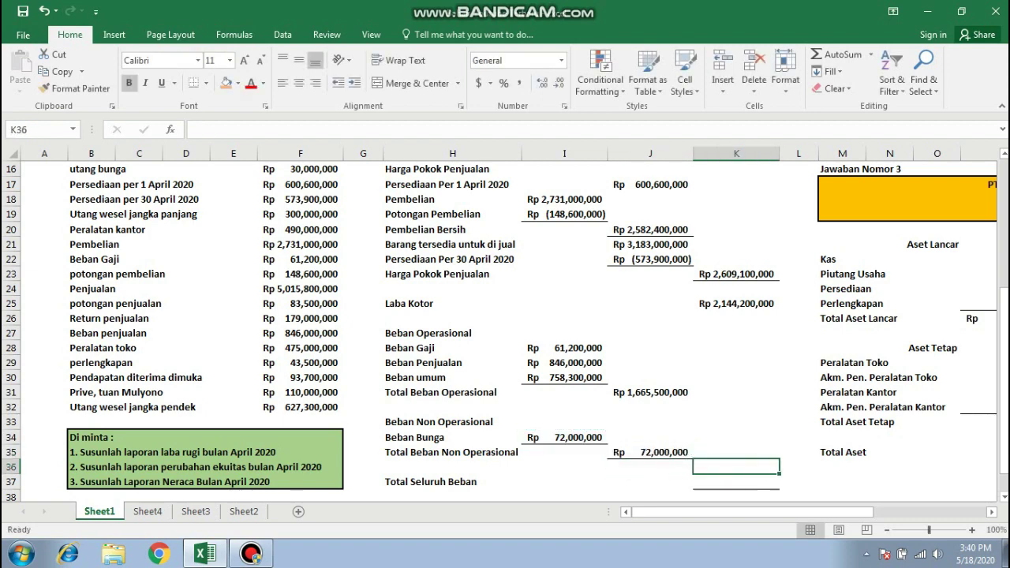
left_click(650, 452)
scroll(505, 315, "down", 1)
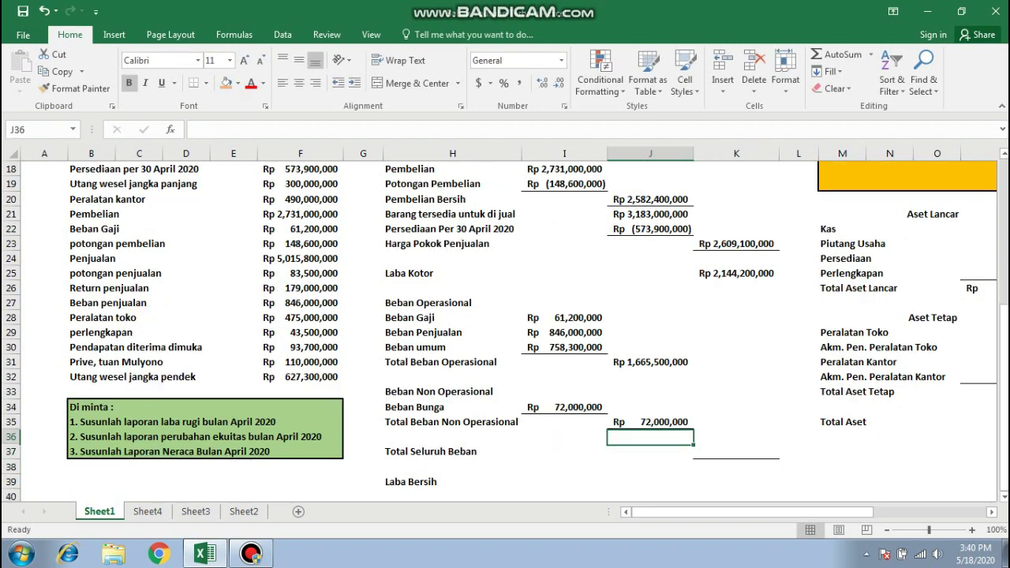
left_click(651, 440)
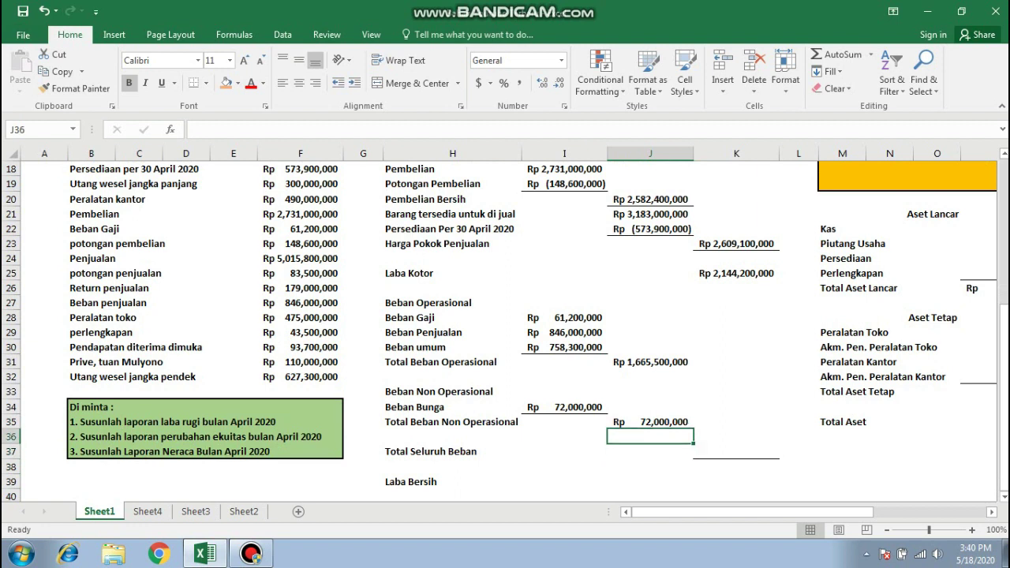
key("Down")
key("Right")
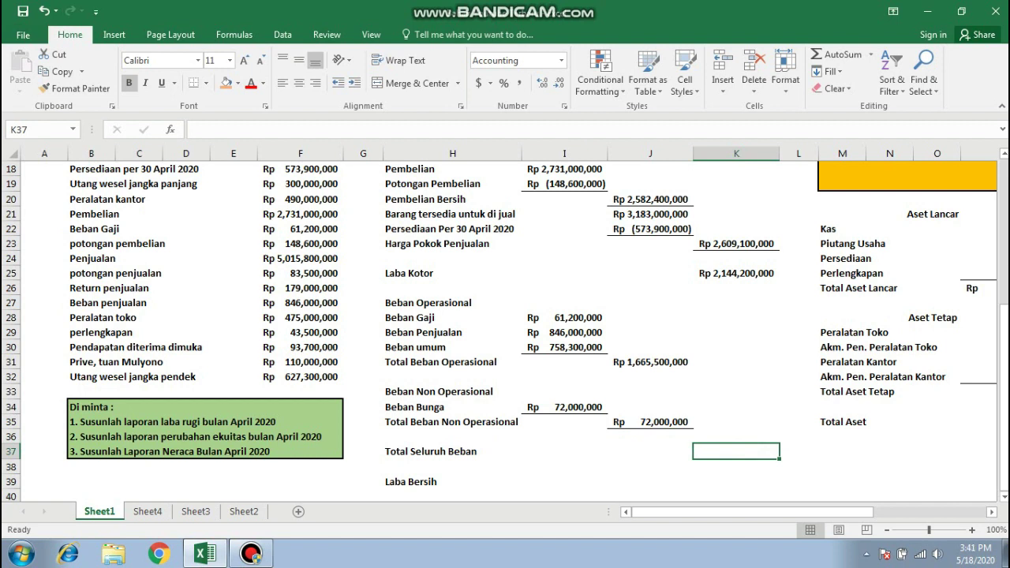
- Enter =J31+J35 in K37 so Total Seluruh Beban shows Rp 1,737,500,000
type("=")
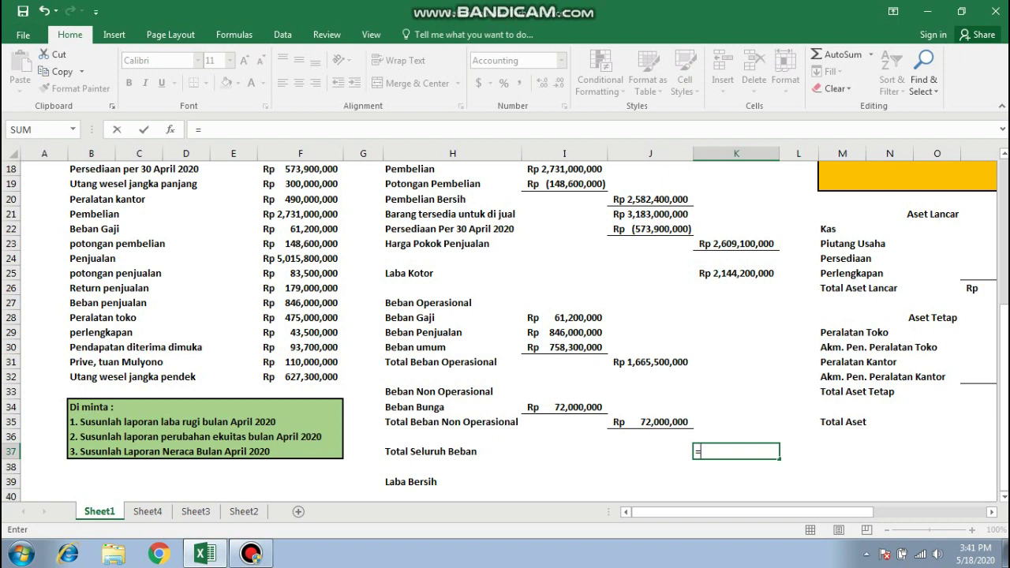
key("Left")
key("Up")
key("Up")
key("Up")
type("+")
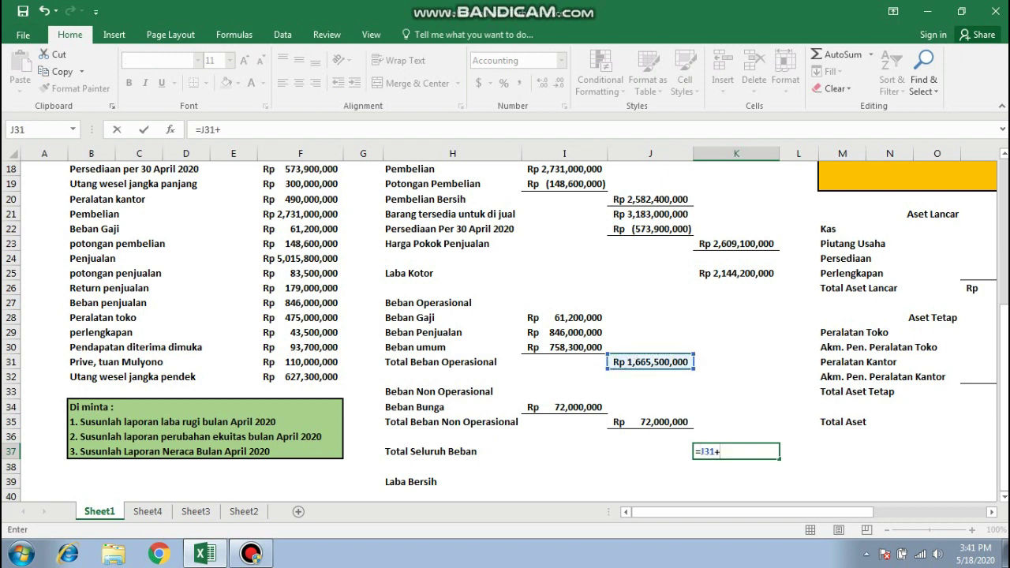
key("Left")
key("Up")
key("Up")
key("Return")
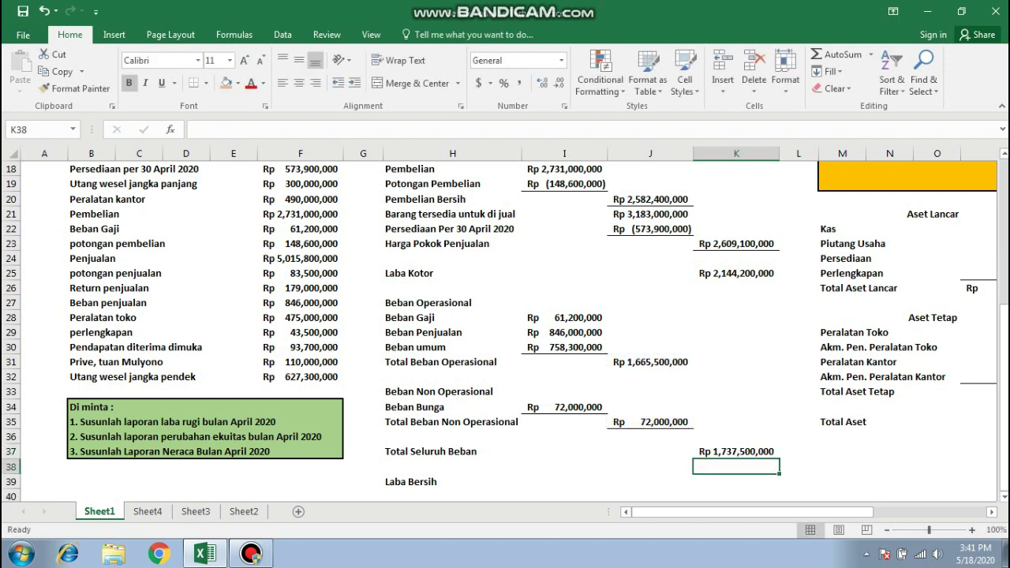
- Compute Laba Bersih in K39 as =K25-K37, giving Rp 406,700,000
key("Down")
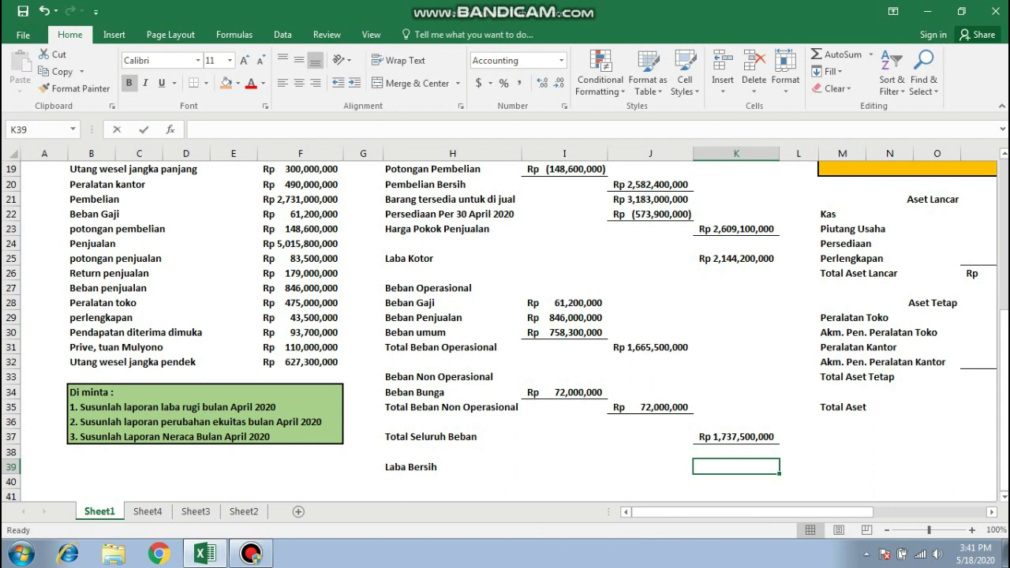
type("=")
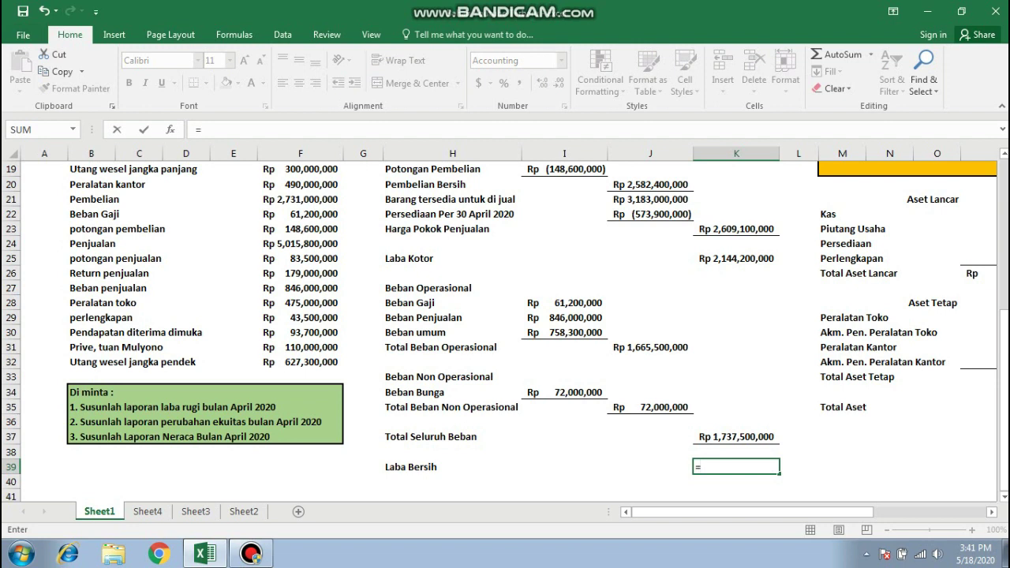
left_click(735, 258)
type("-")
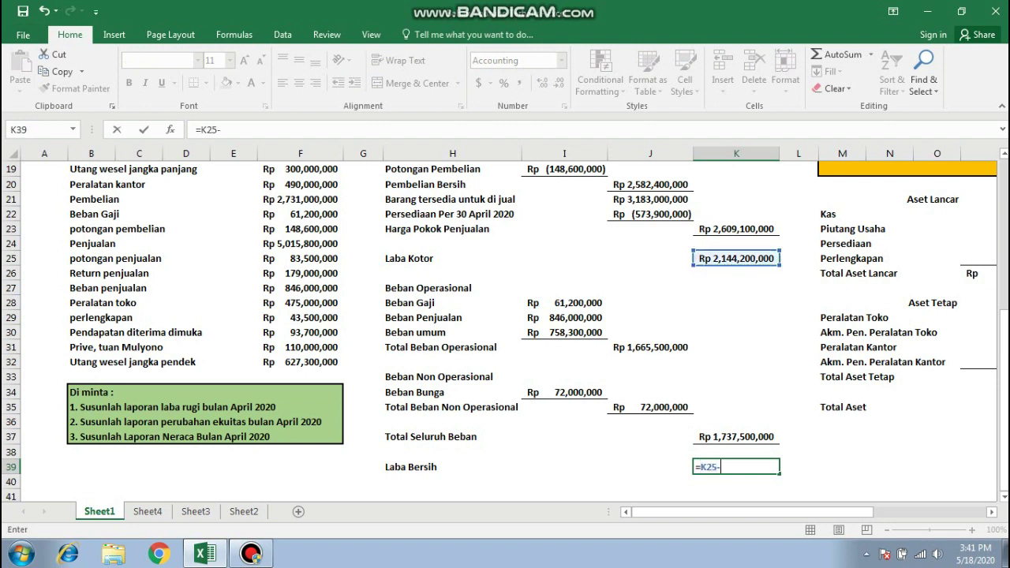
left_click(736, 437)
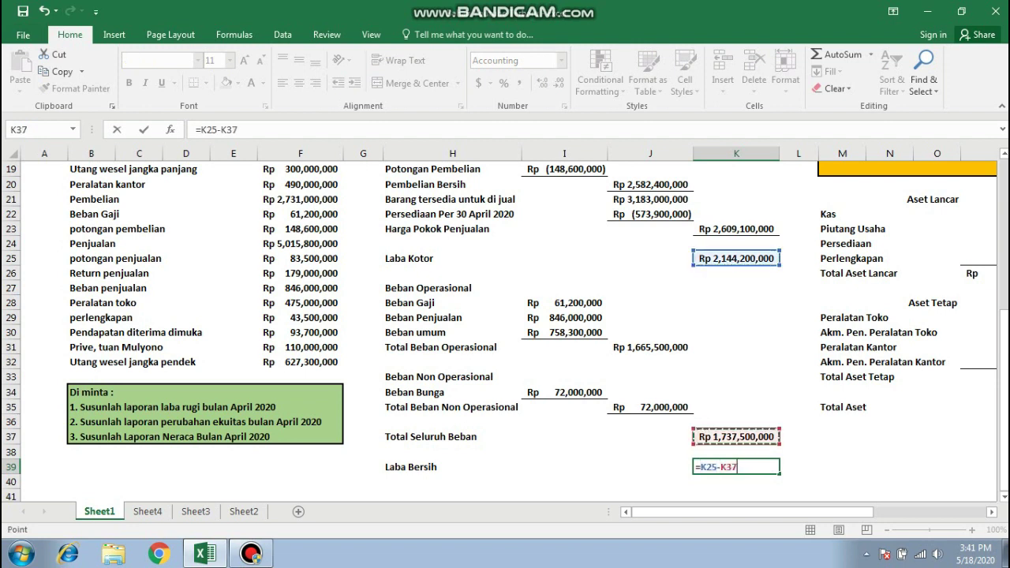
key("Return")
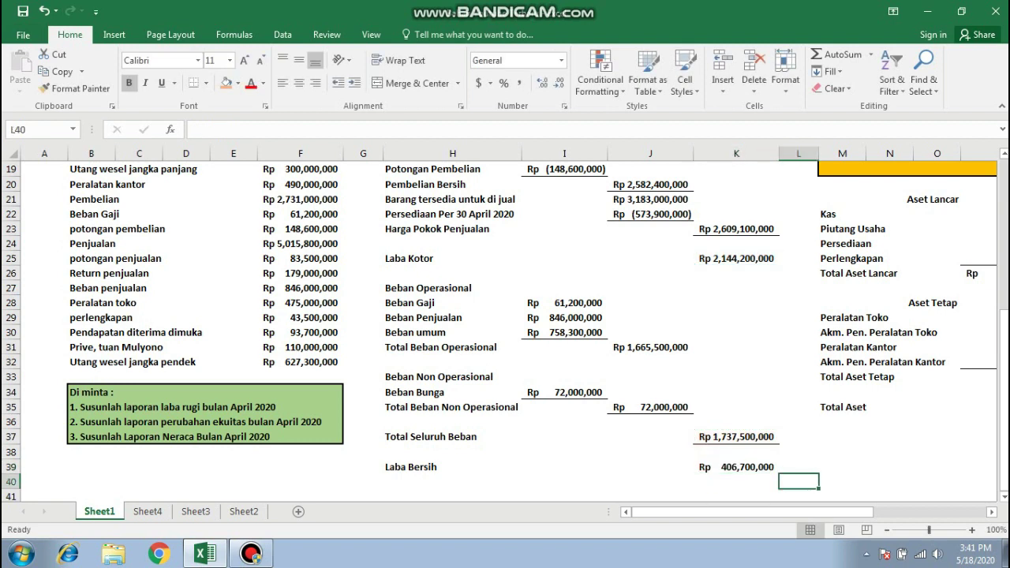
left_click(735, 467)
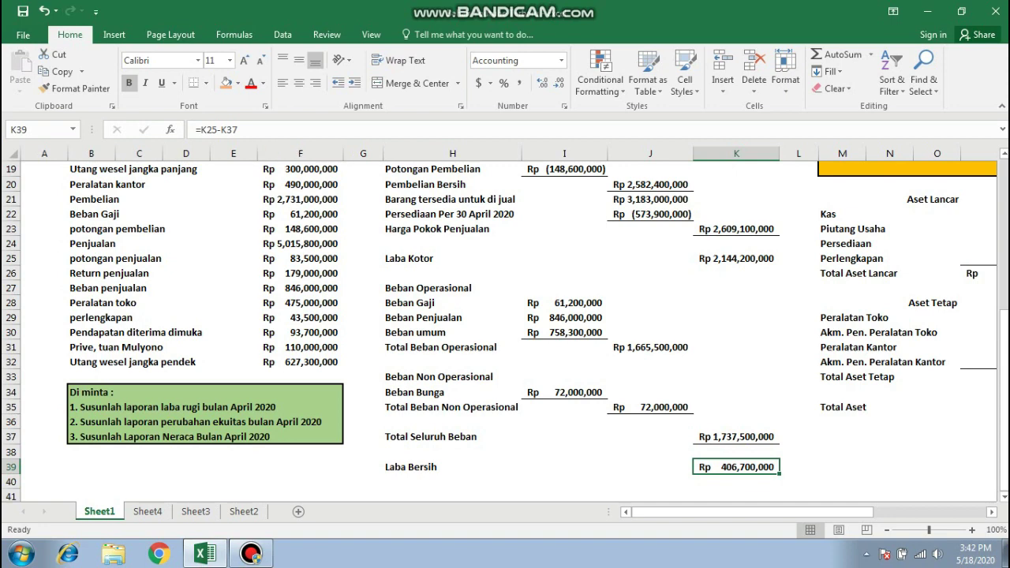
- Give the Laba Bersih total in K39 an orange fill and a border
left_click(227, 83)
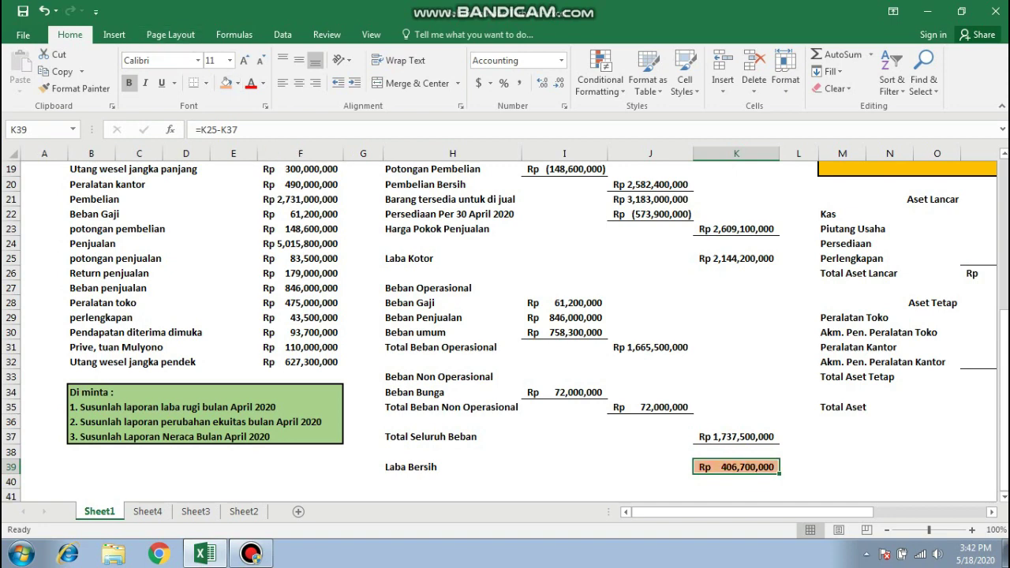
left_click(206, 83)
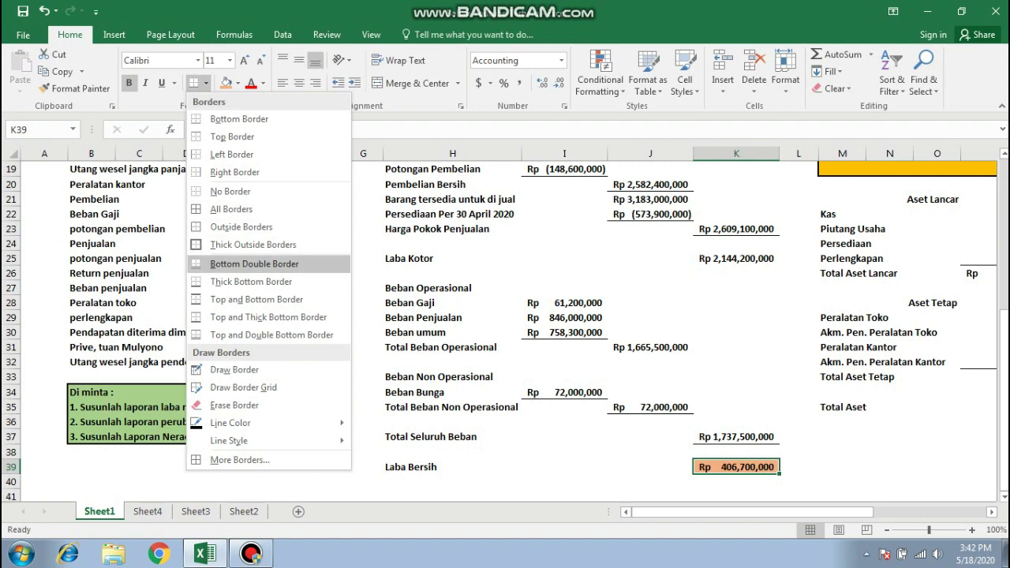
left_click(251, 282)
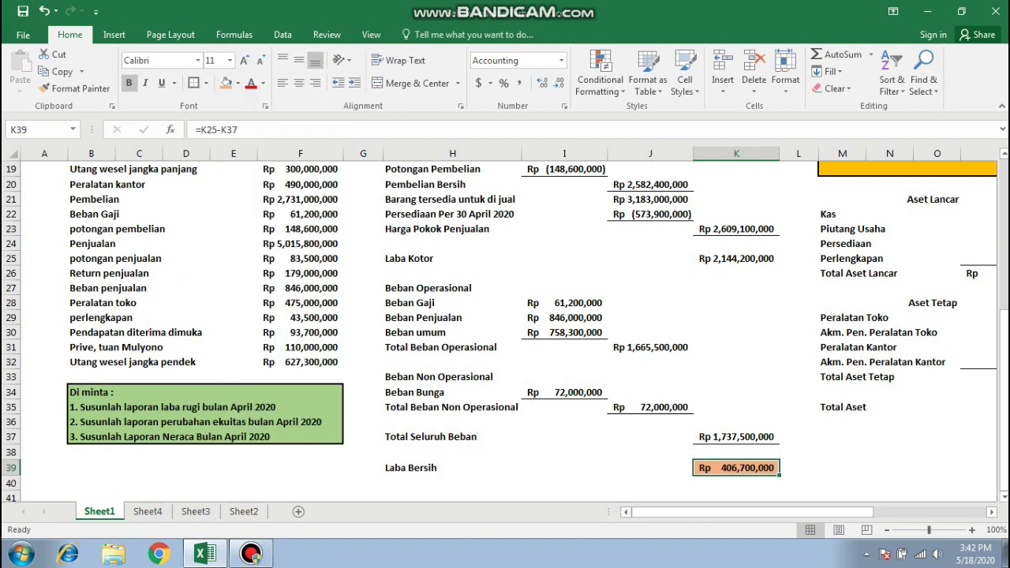
- Move the selection over to the equity statement's Laba Bersih line
key("Left")
key("Right")
key("Right")
key("Right")
key("Right")
key("Right")
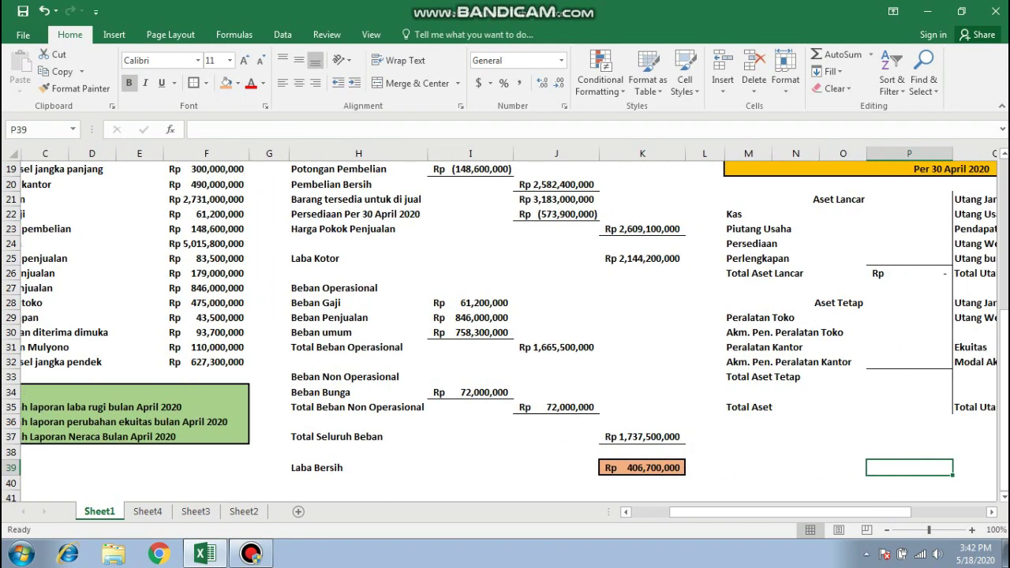
key("Right")
key("Right")
key("Up")
key("Up")
key("Up")
key("Up")
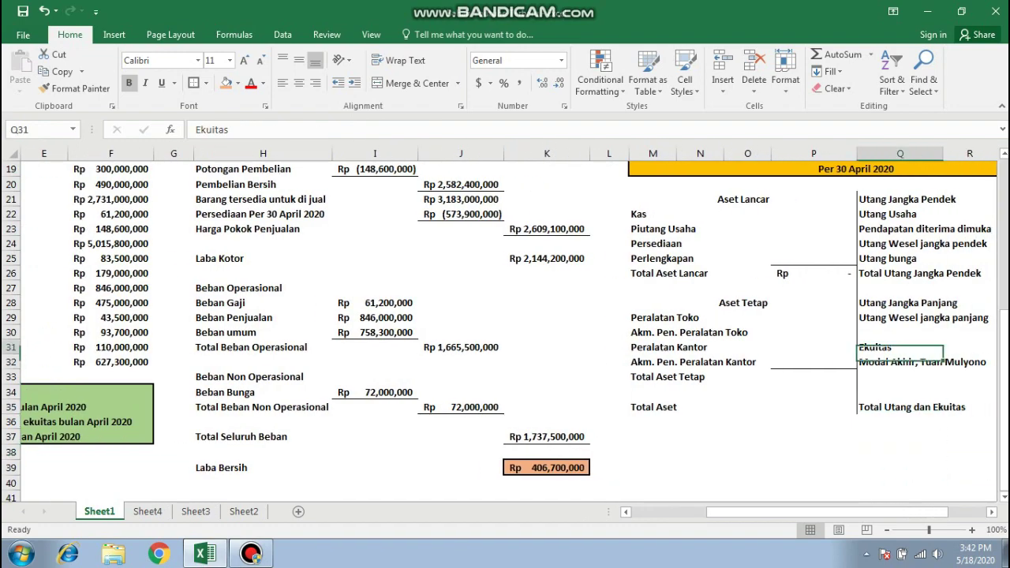
key("Up")
key("Up")
key("Up")
key("Up")
key("Up")
key("Up")
key("Up")
key("Up")
key("Up")
key("Up")
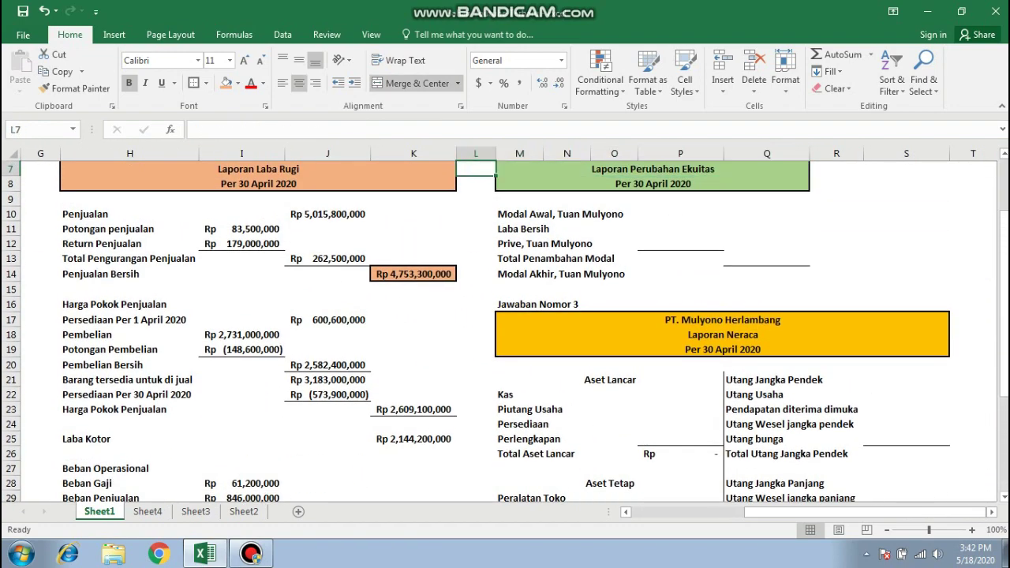
key("Up")
key("Up")
key("Up")
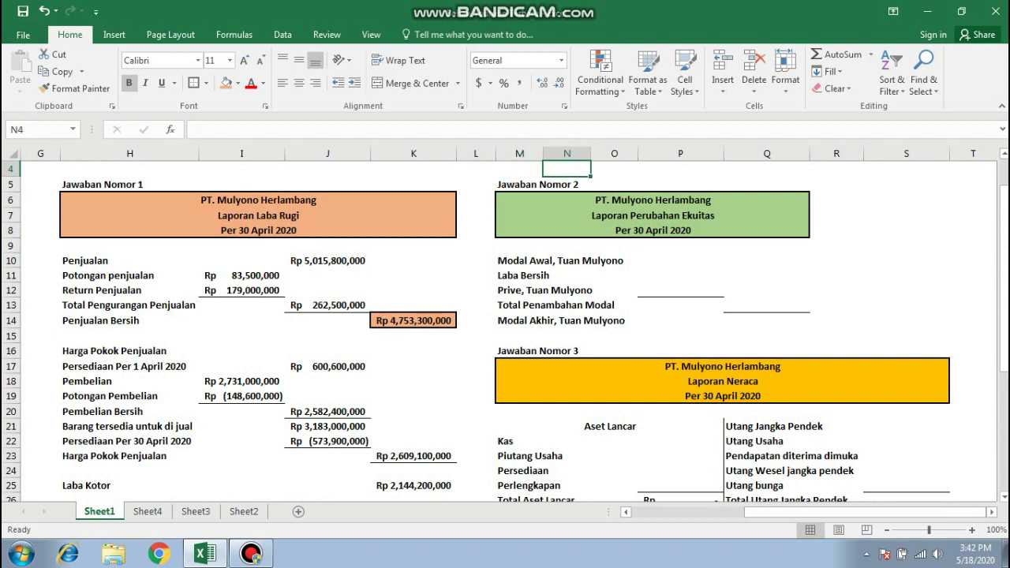
key("Down")
key("Down")
key("Down")
key("Down")
key("Down")
key("Down")
key("Down")
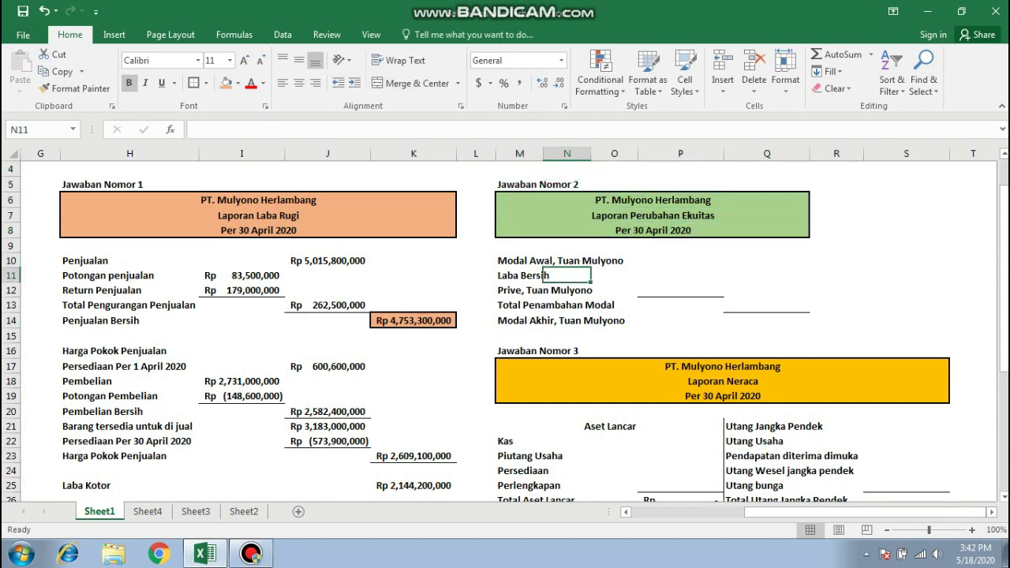
key("Left")
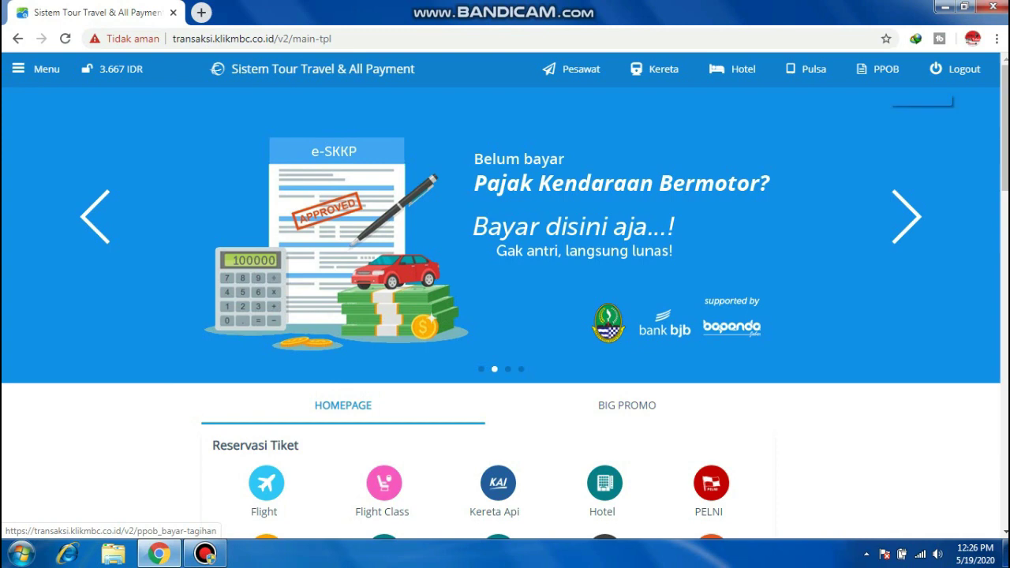
scroll(505, 316, "down", 7)
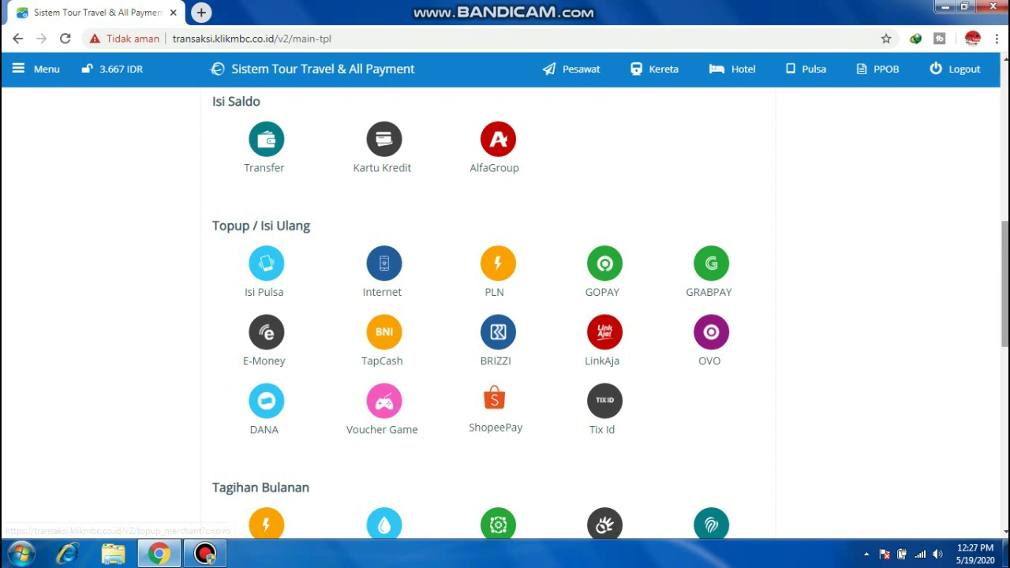
scroll(489, 316, "down", 4)
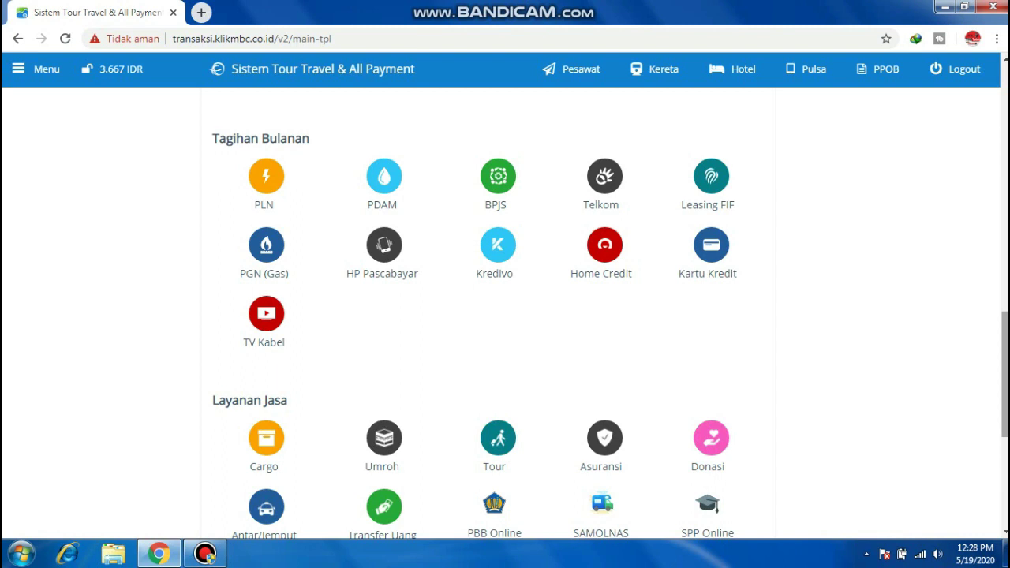
scroll(505, 316, "down", 3)
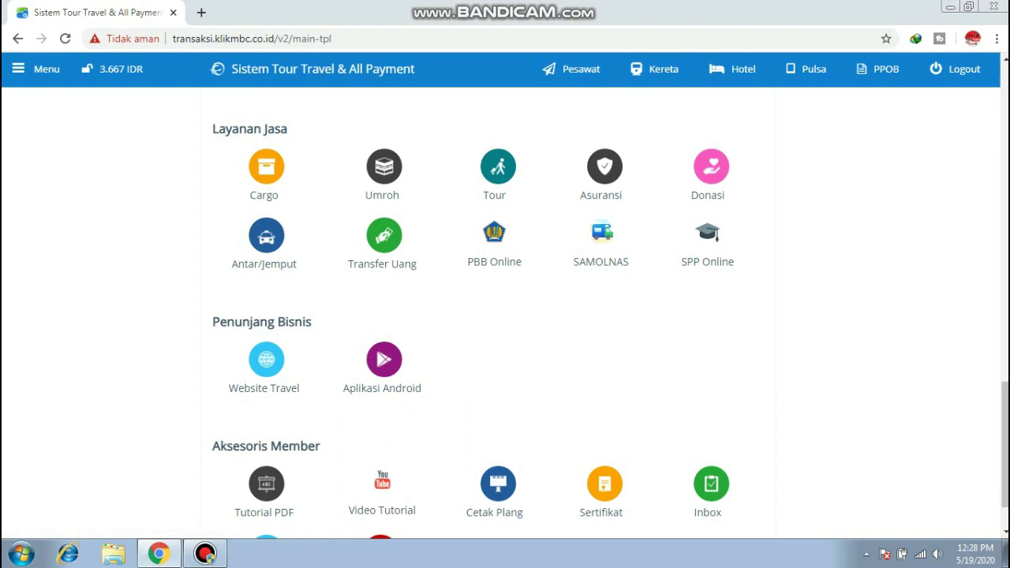
left_click_drag(1005, 442, 1005, 189)
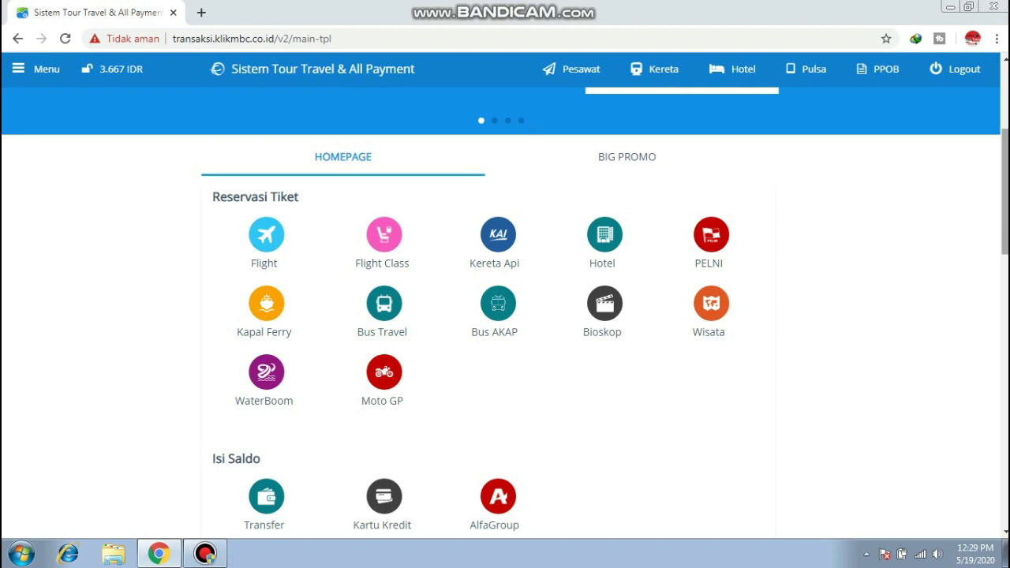
scroll(505, 315, "down", 1)
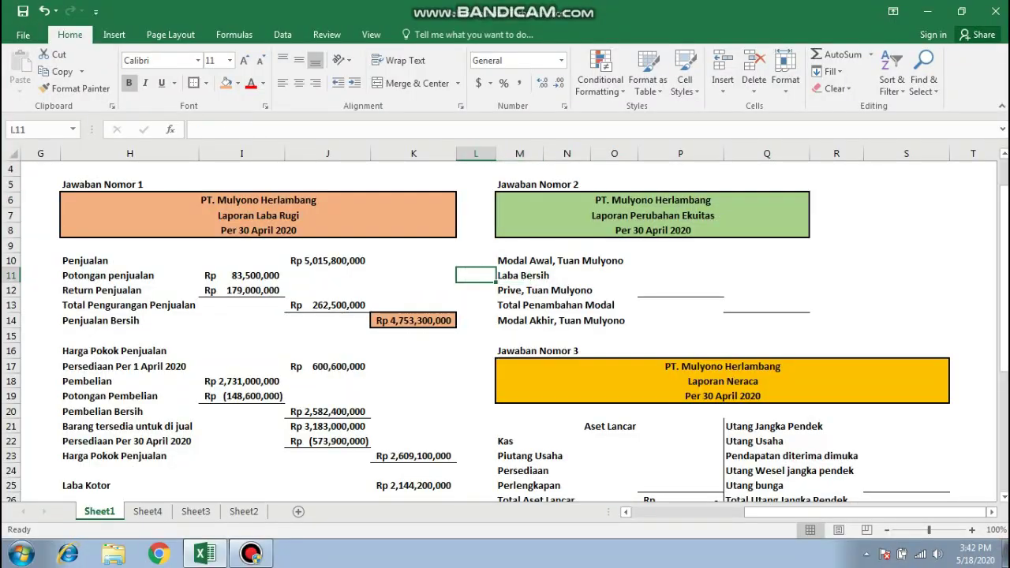
- Enter =F12 in Q10 so the owner's Modal Awal shows Rp 737,200,000
left_click(413, 275)
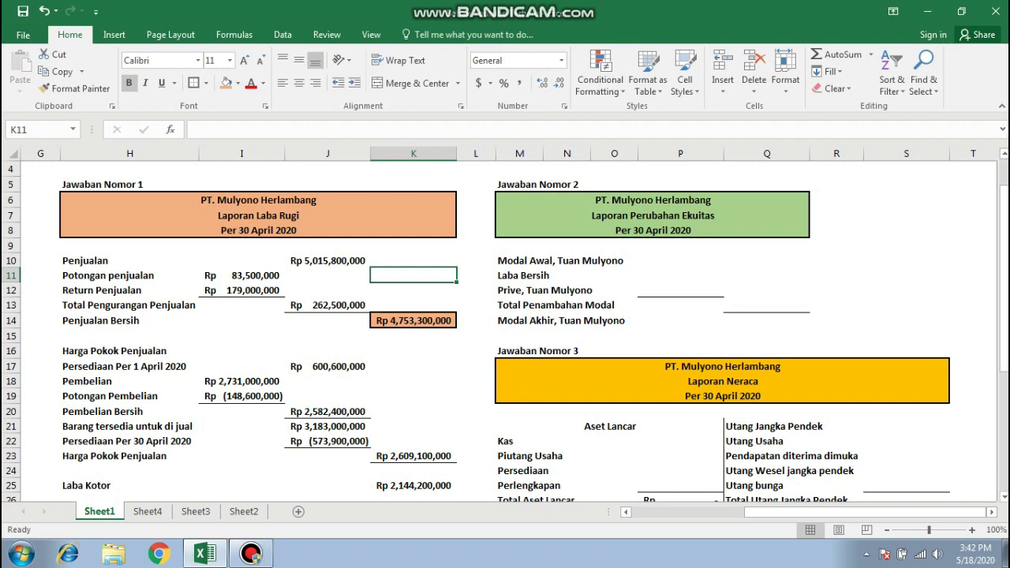
key("Up")
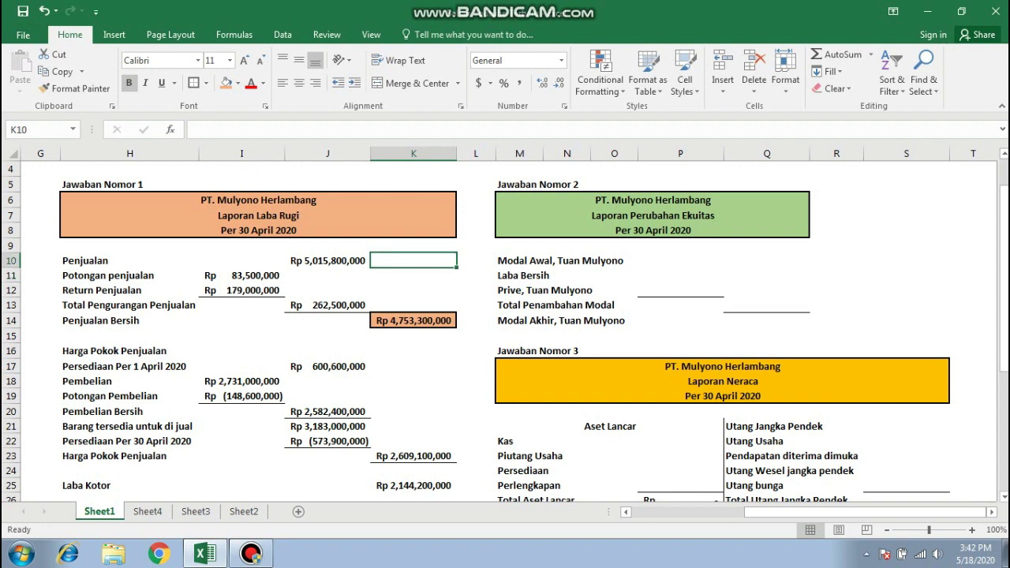
key("Right")
key("Right")
key("Right")
key("Right")
key("Right")
key("Right")
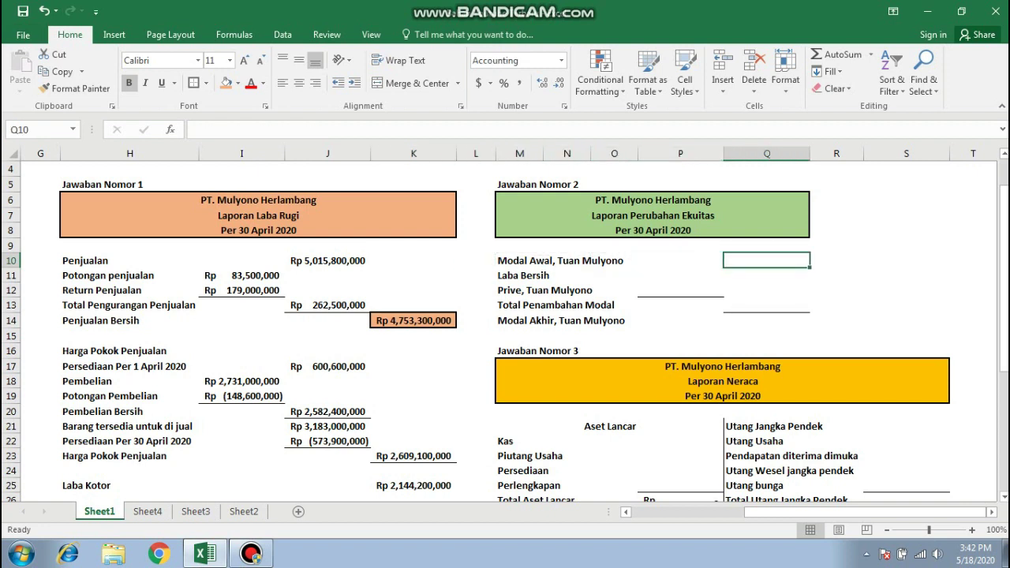
type("=")
key("Left")
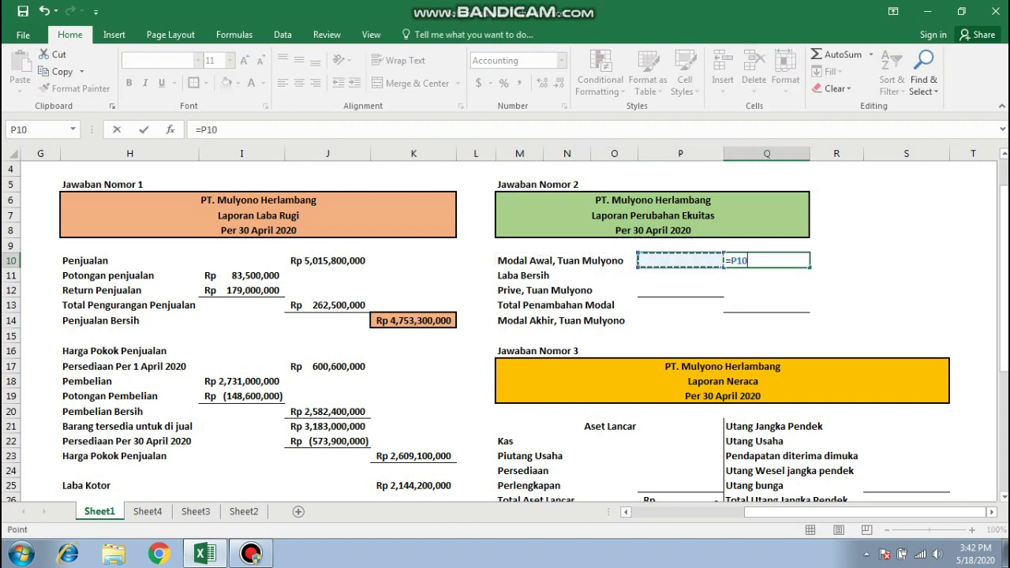
key("Left")
key("Left")
key("Left")
key("Left")
key("Left")
key("Left")
key("Left")
key("Left")
key("Left")
key("Left")
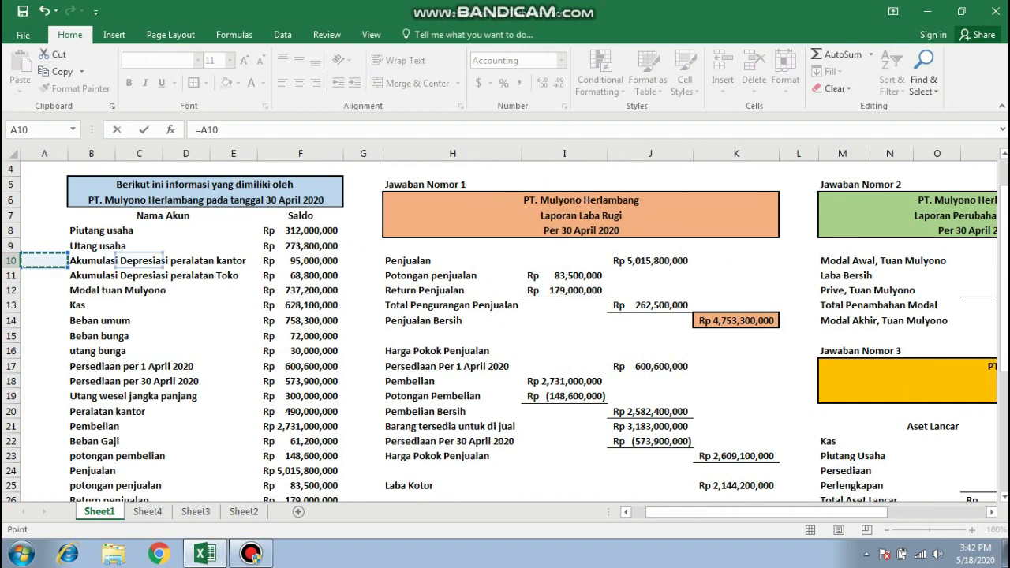
key("Left")
key("Right")
key("Right")
key("Right")
key("Down")
key("Down")
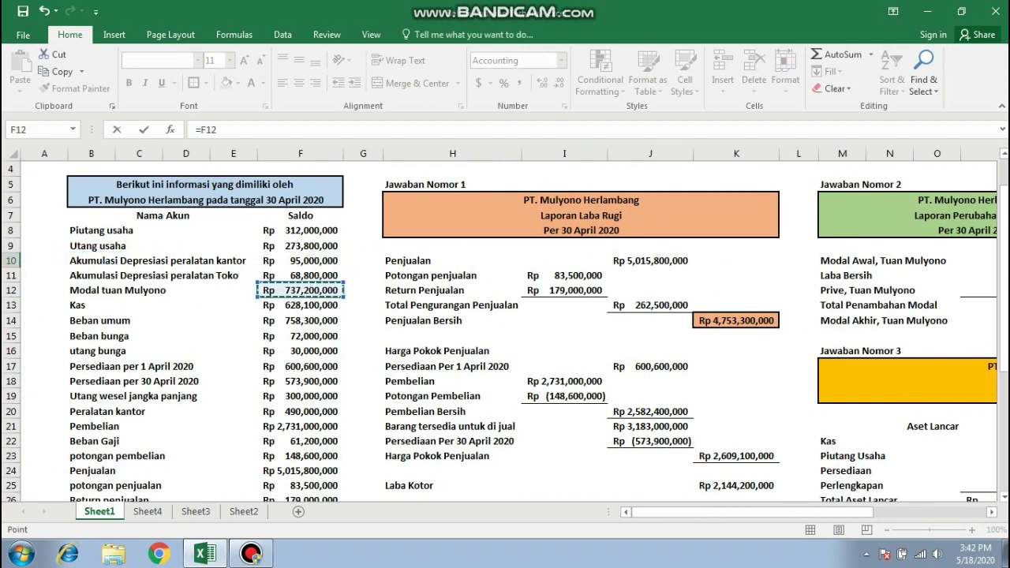
key("Return")
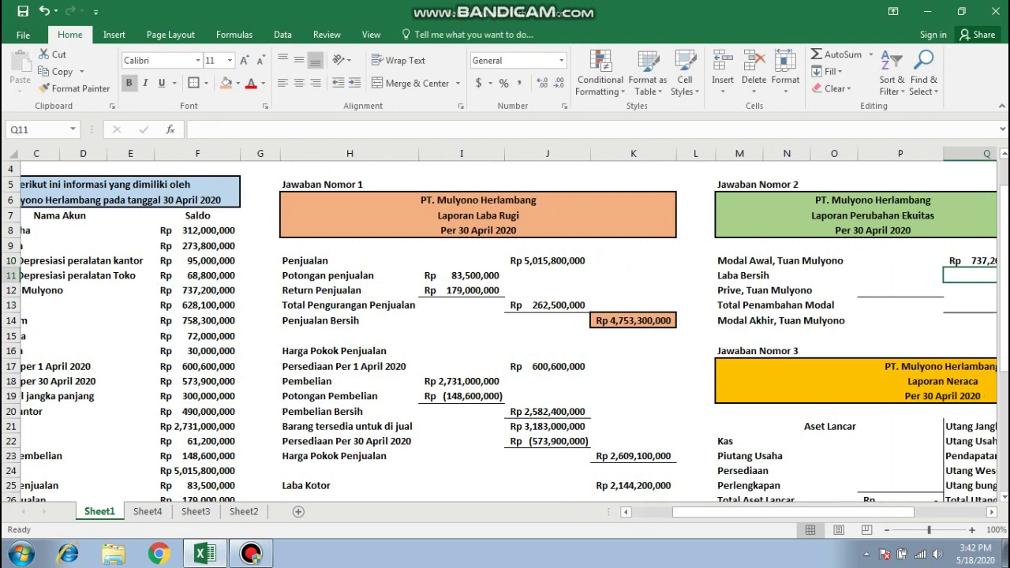
left_click(861, 275)
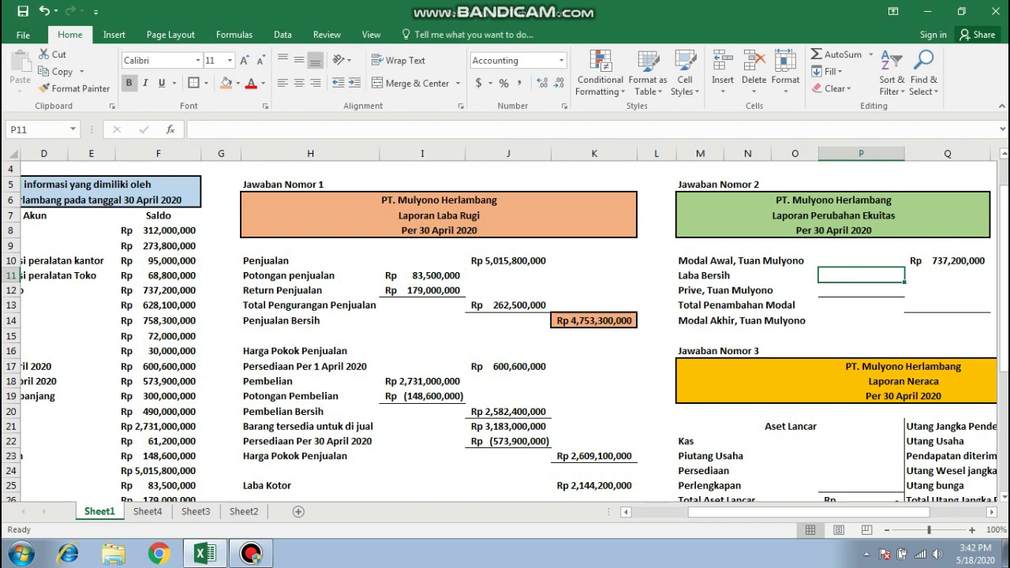
- Link the equity statement's Laba Bersih in P11 to K39 (Rp 406,700,000)
type("=")
key("Left")
key("Left")
key("Left")
key("Left")
key("Left")
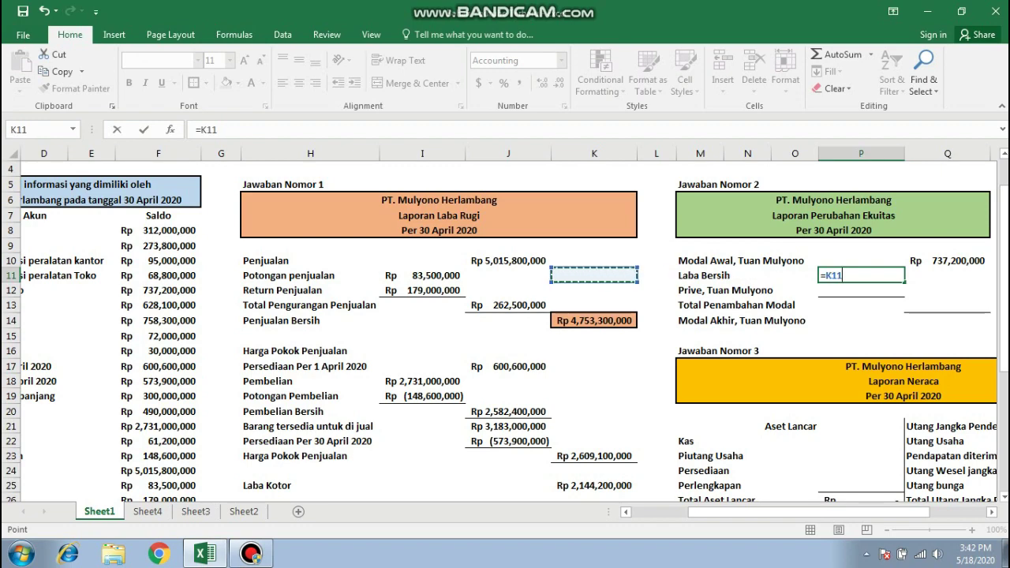
key("Down")
key("Down")
key("Down")
key("Down")
key("Down")
key("Down")
key("Down")
key("Down")
key("Down")
key("Down")
key("Down")
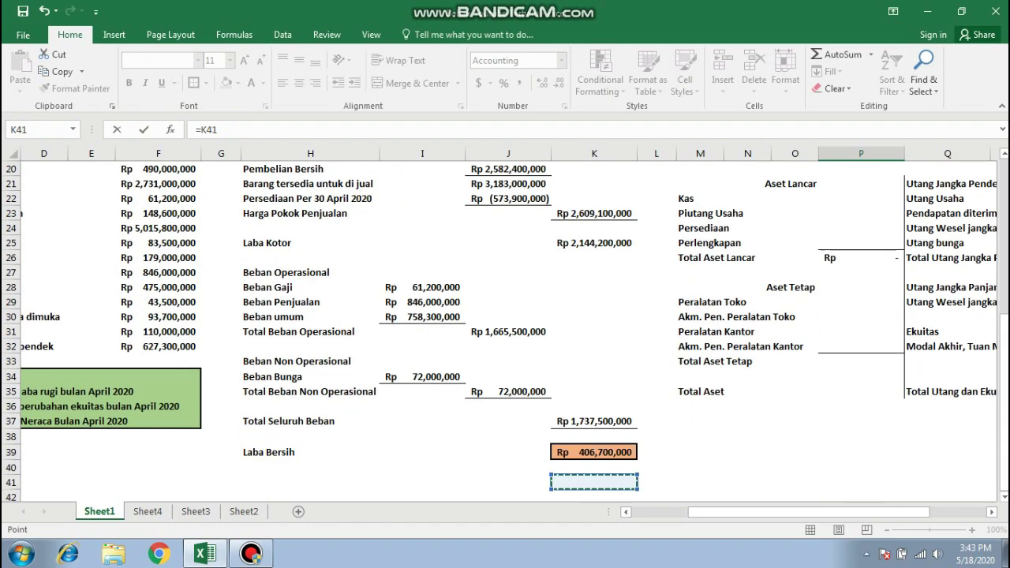
key("Up")
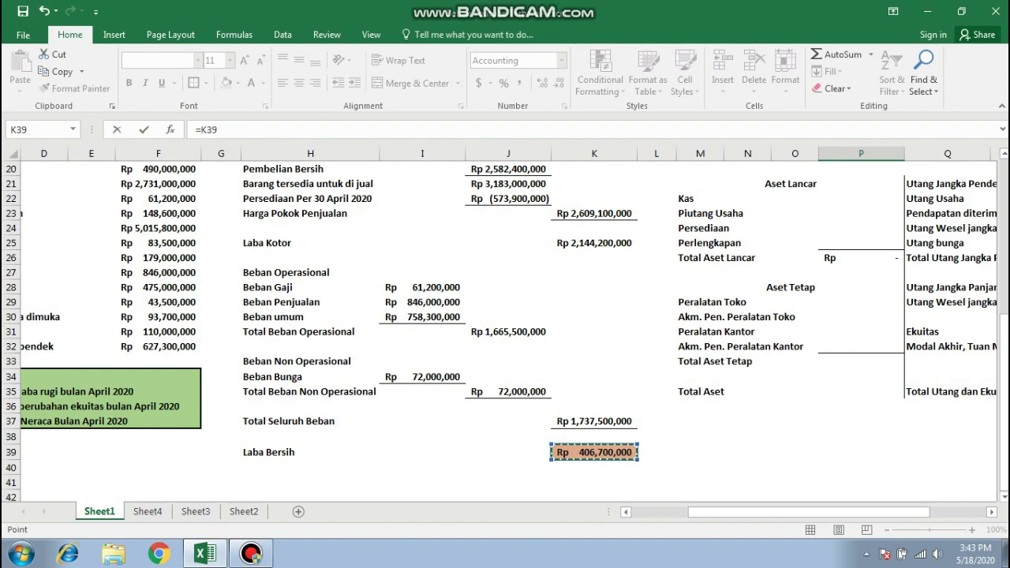
key("Return")
key("Up")
key("Up")
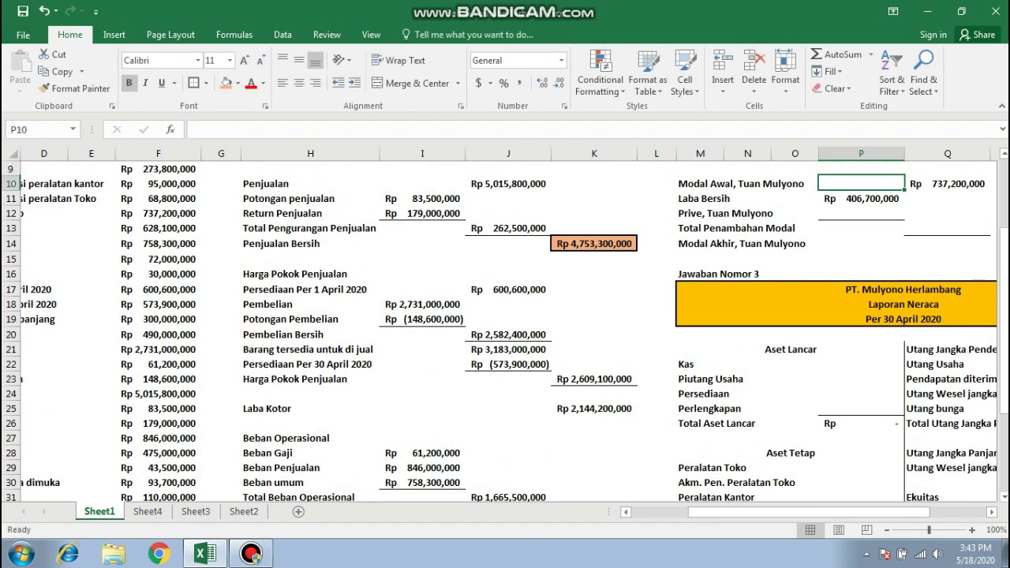
- Enter =-F31 in P12 so Prive shows Rp (110,000,000)
key("Down")
key("Down")
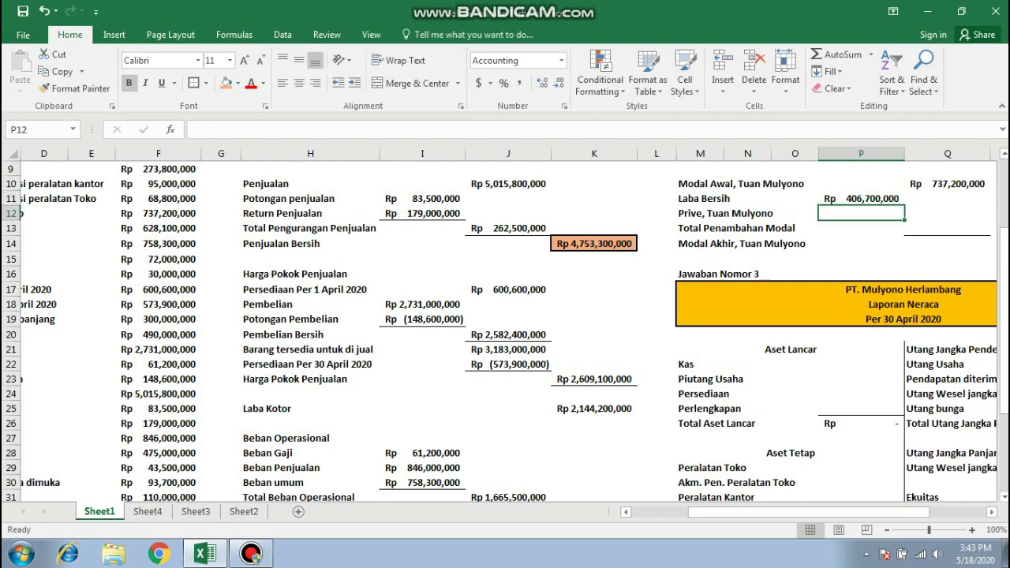
type("=-")
key("Up")
key("Down")
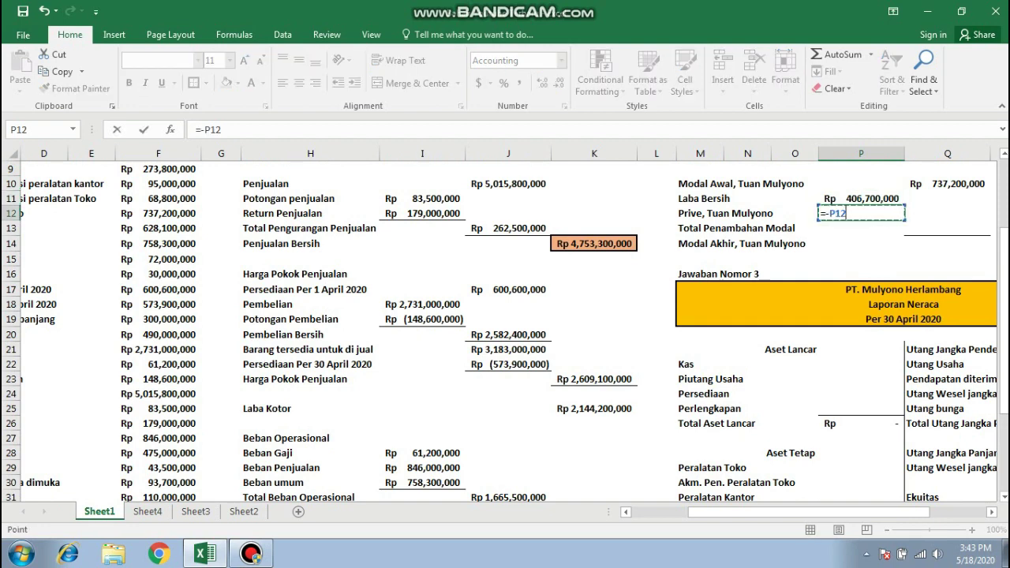
key("Left")
key("Left")
key("Left")
key("Left")
key("Left")
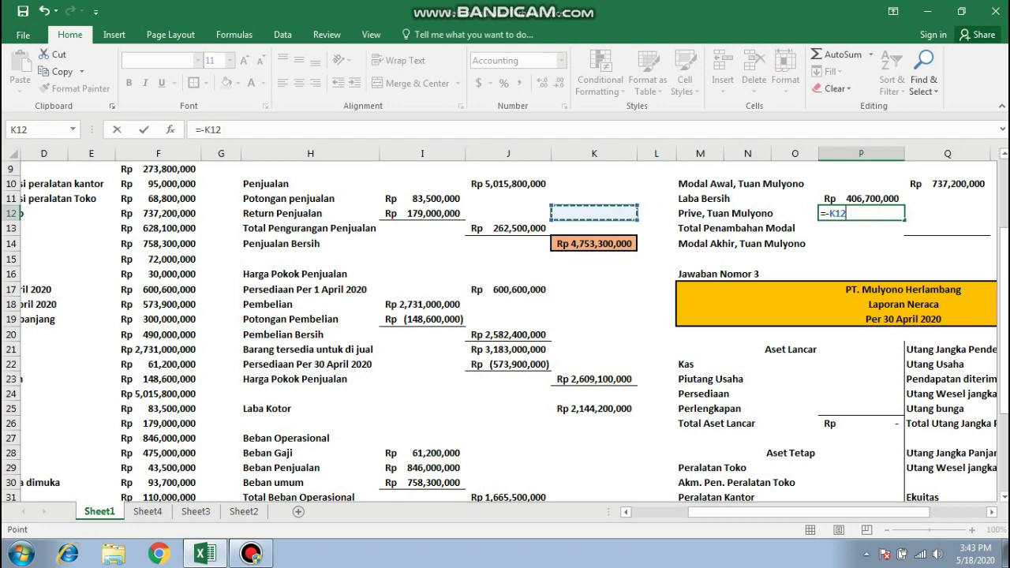
key("Left")
key("Left")
key("Left")
key("Left")
key("Left")
key("Left")
key("Left")
key("Left")
key("Left")
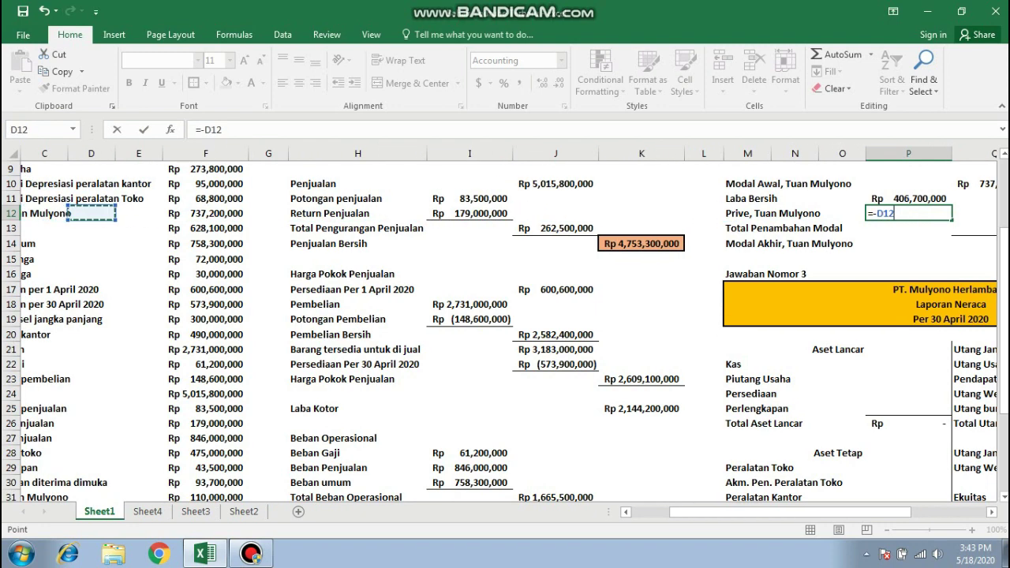
key("Right")
key("Down")
key("Down")
key("Down")
key("Down")
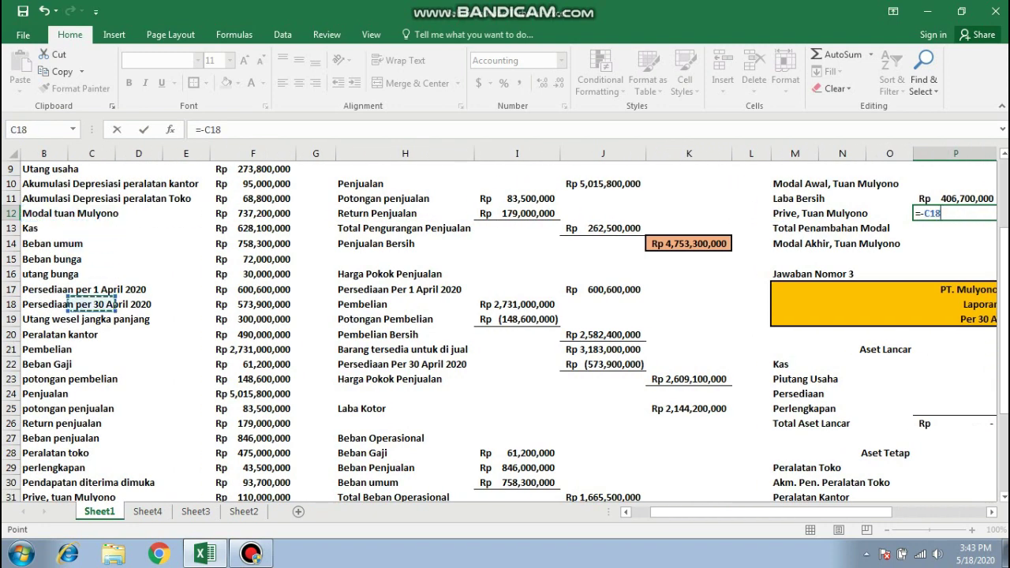
key("Down")
key("Down")
key("Down")
key("Down")
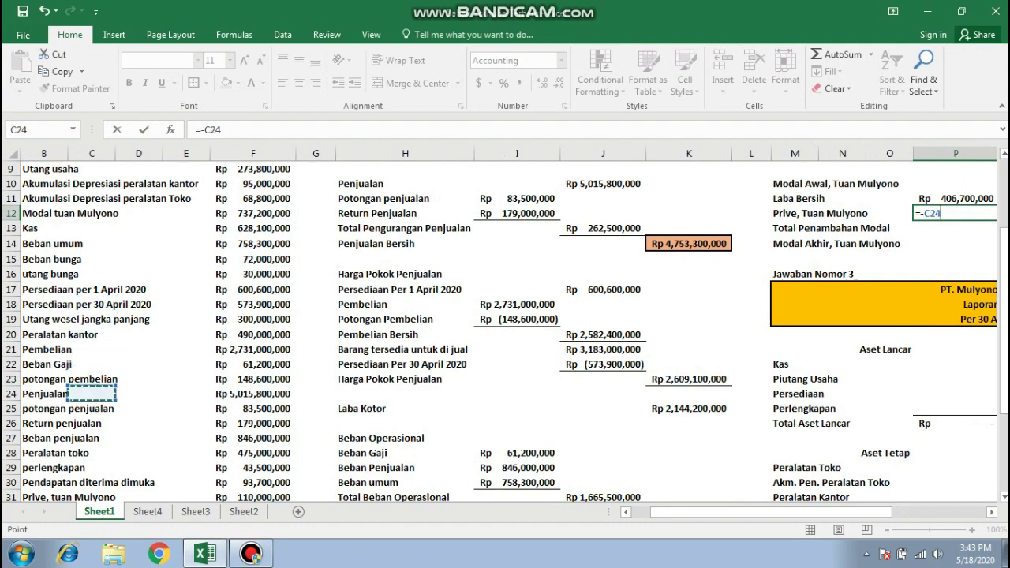
key("Down")
key("Down")
key("Down")
key("Down")
key("Down")
key("Down")
key("Down")
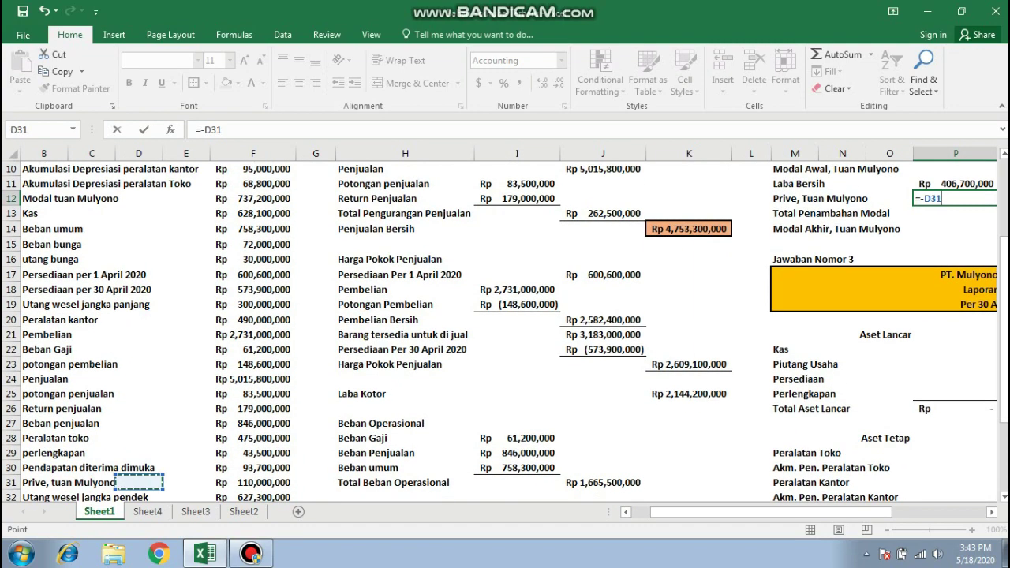
key("Right")
key("Right")
key("Right")
key("Return")
key("Up")
key("Up")
key("Up")
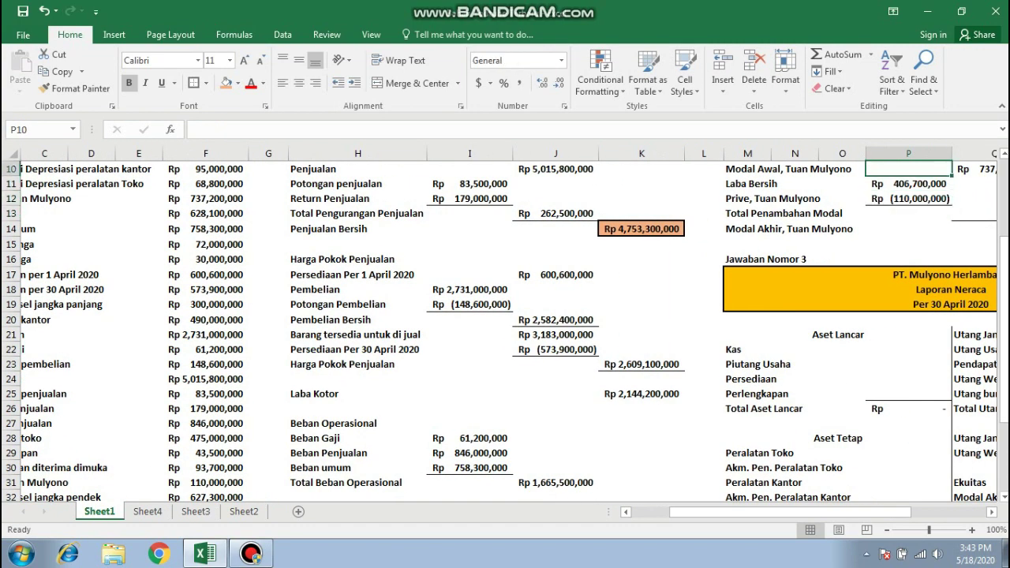
key("Up")
key("Right")
key("Right")
key("Right")
- Enter =P11+P12 in Q13 for Total Penambahan Modal of Rp 296,700,000
key("Left")
key("Left")
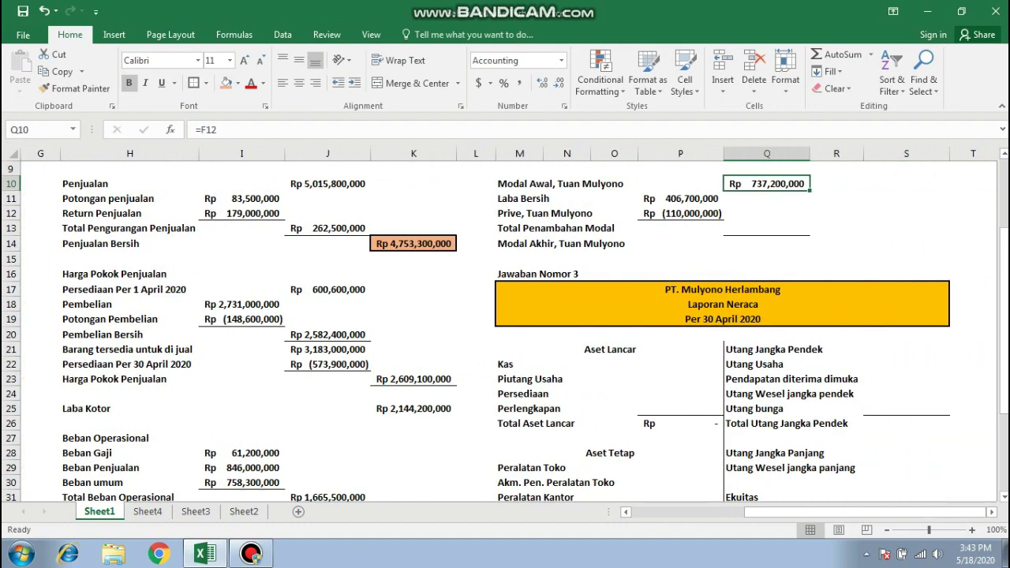
key("Down")
key("Down")
key("Down")
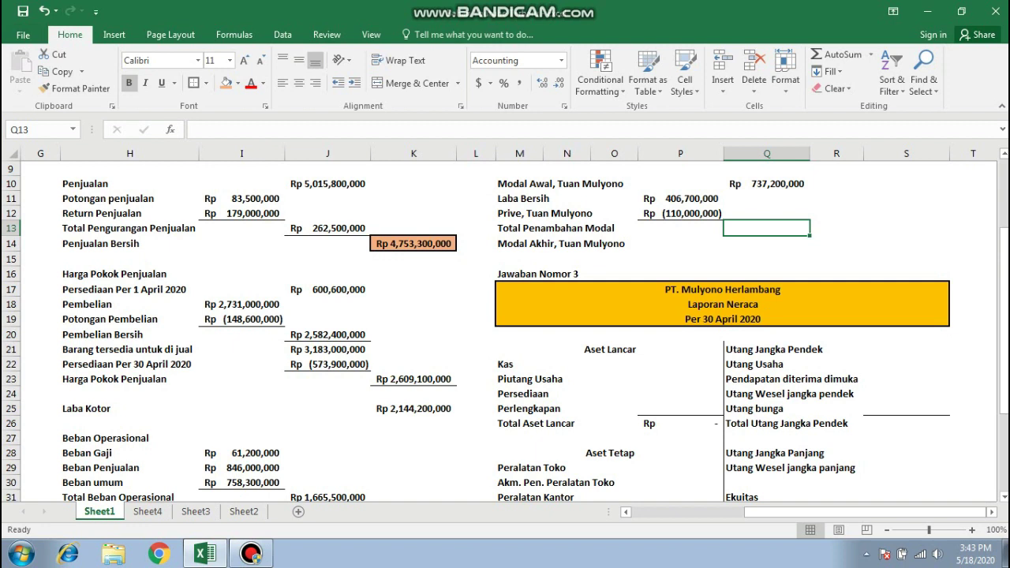
type("=")
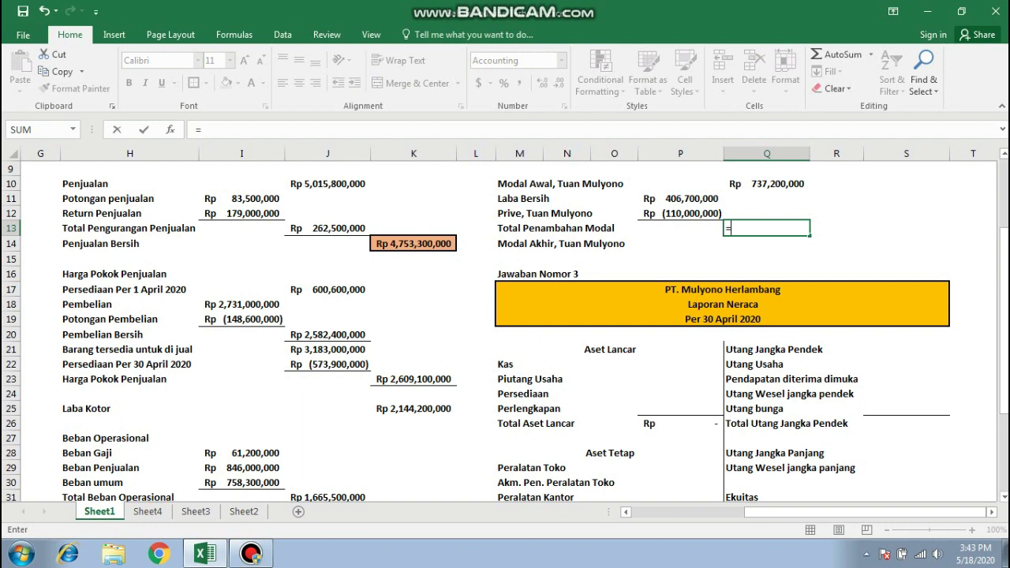
left_click(680, 198)
type("+")
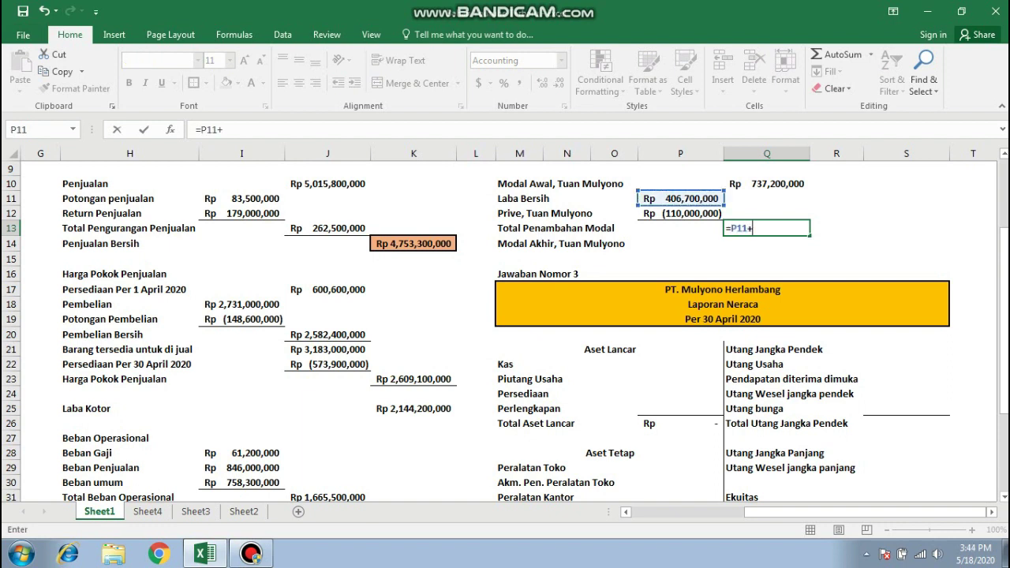
left_click(680, 214)
key("Return")
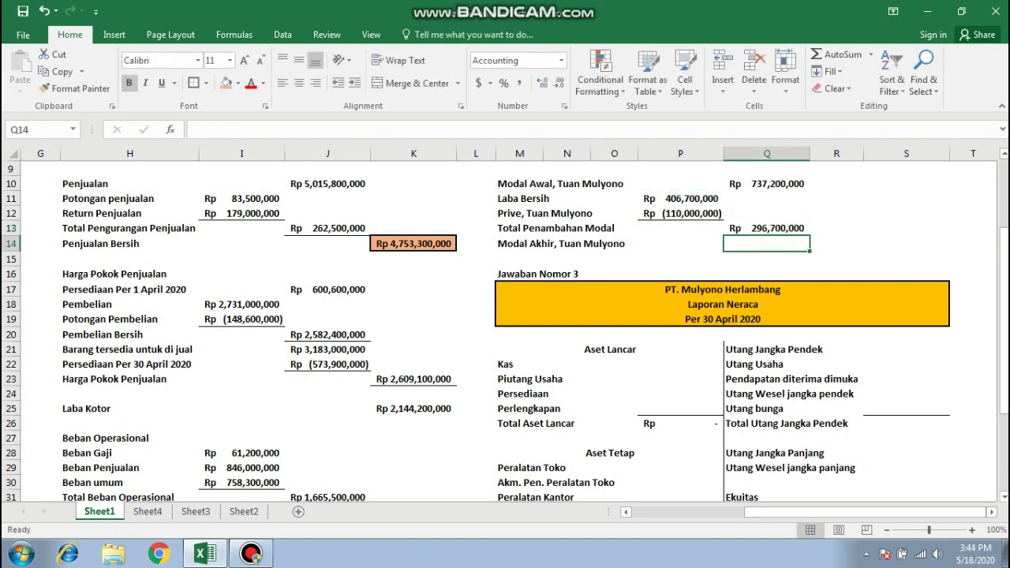
- Enter =Q10+Q13 in Q14 for ending capital (Modal Akhir) of Rp 1,033,900,000
left_click(681, 243)
key("Left")
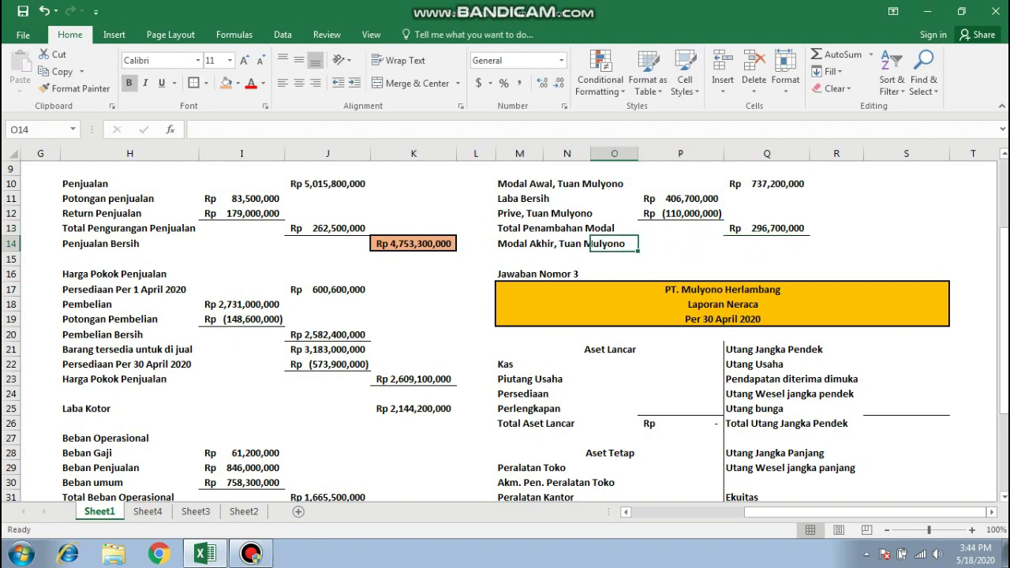
key("Left")
key("Left")
key("Right")
key("Right")
key("Right")
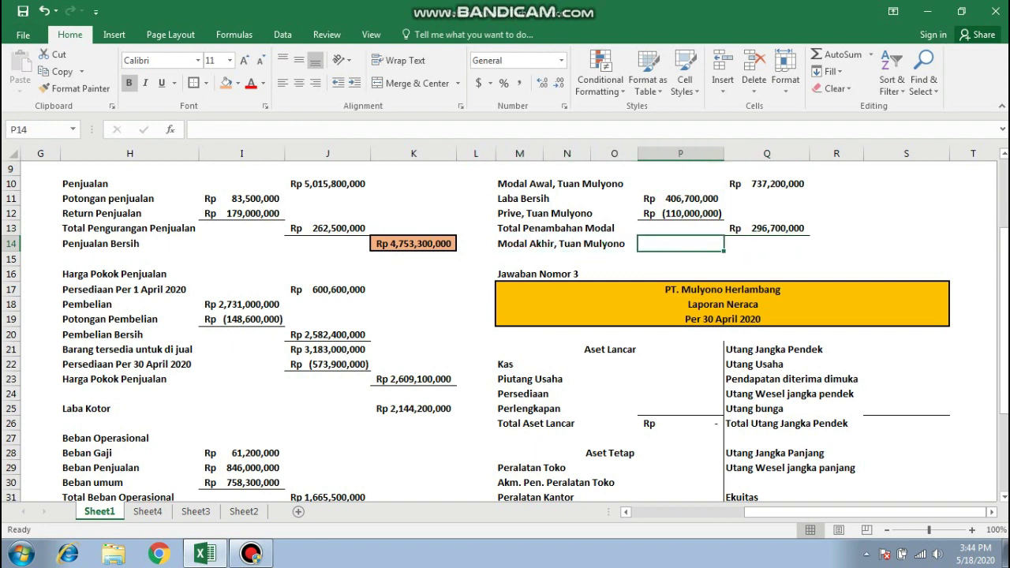
key("Right")
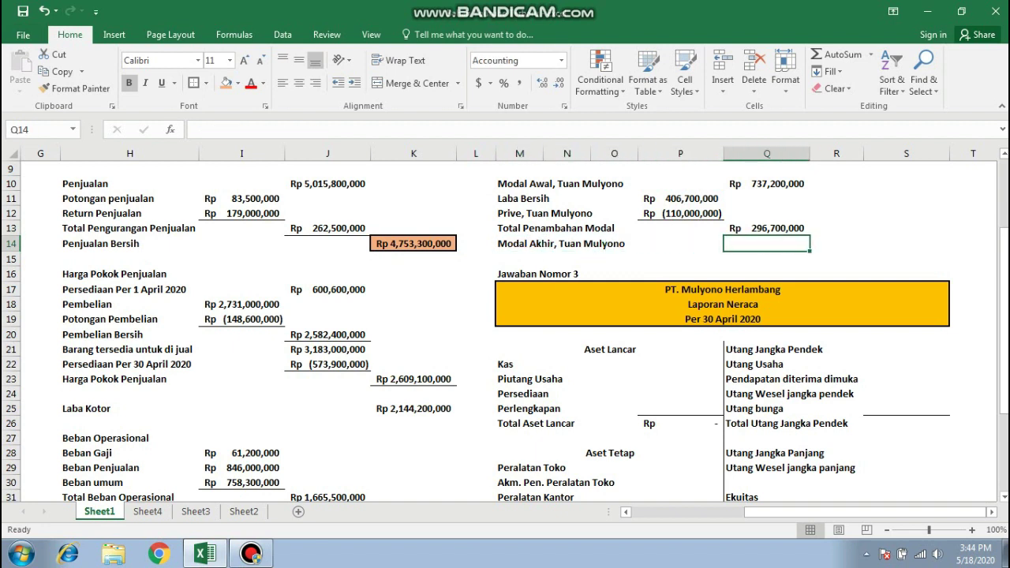
key("Up")
key("Up")
key("Down")
key("Down")
type("=")
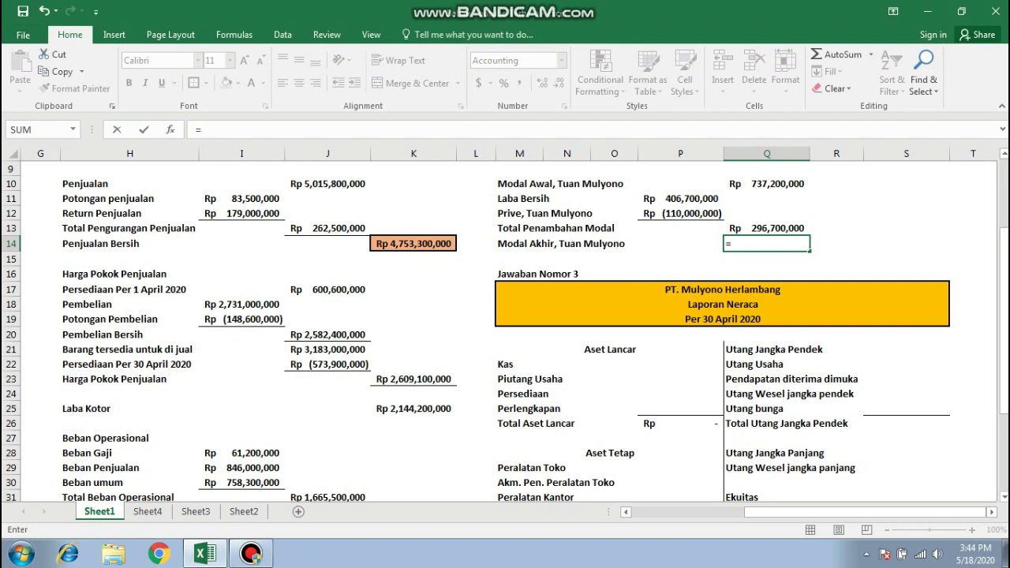
left_click(766, 183)
type("+")
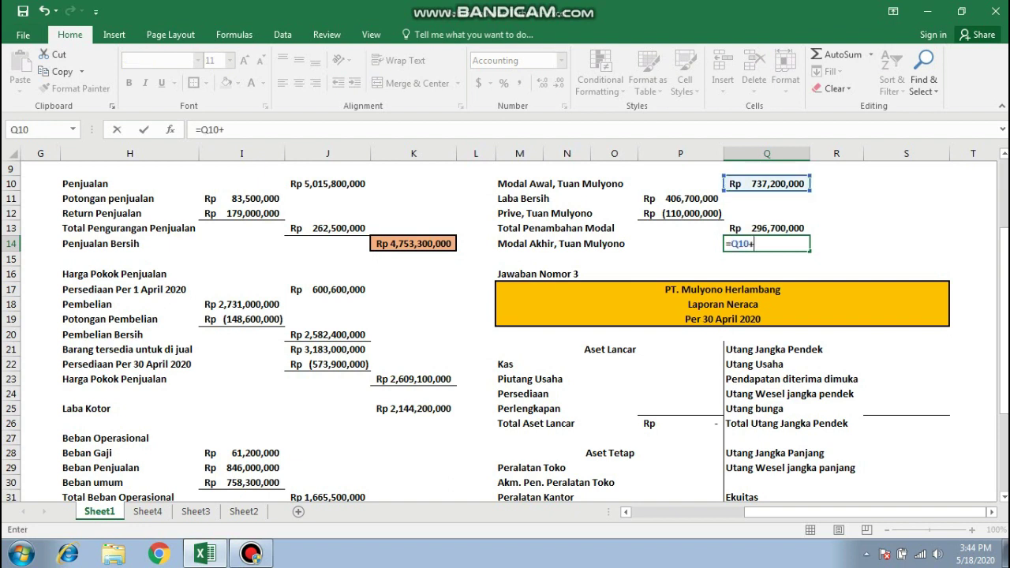
key("Up")
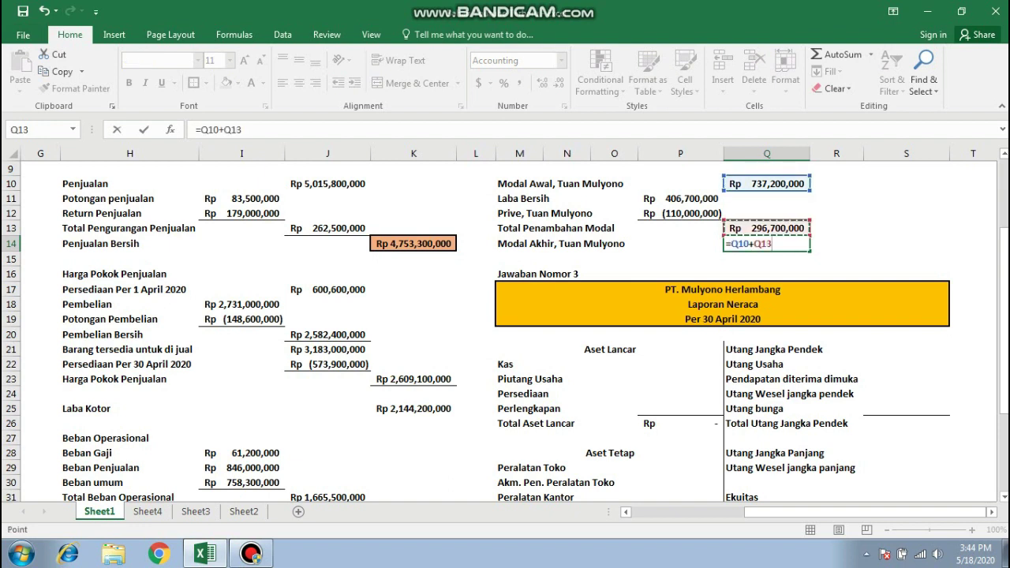
key("Return")
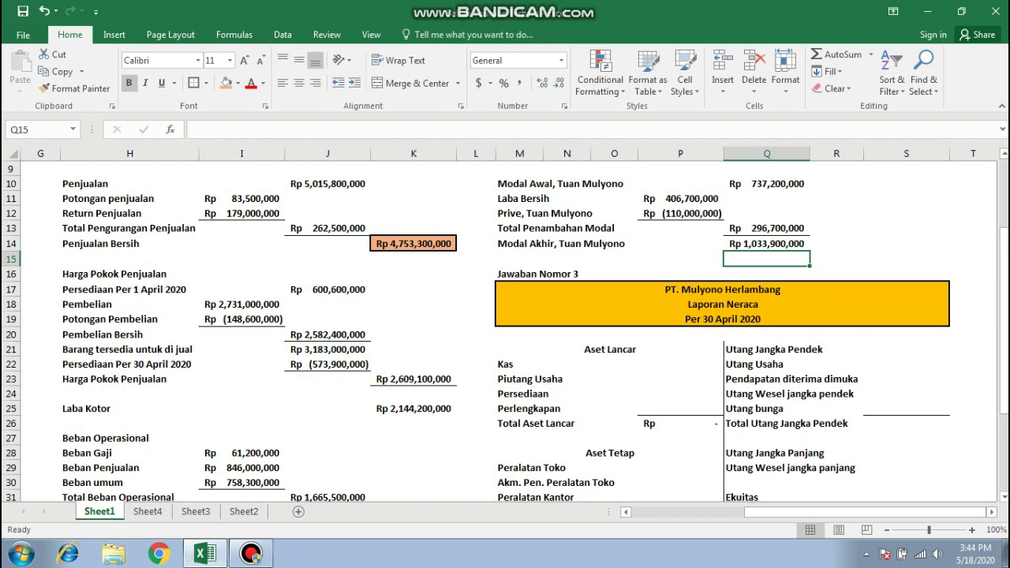
left_click(836, 258)
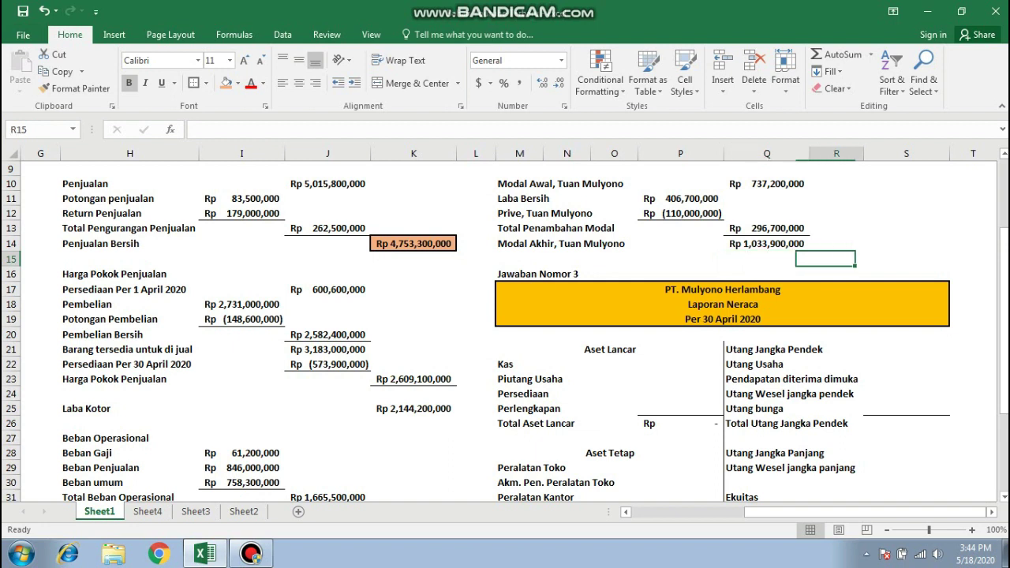
left_click(836, 273)
key("Down")
key("Down")
key("Down")
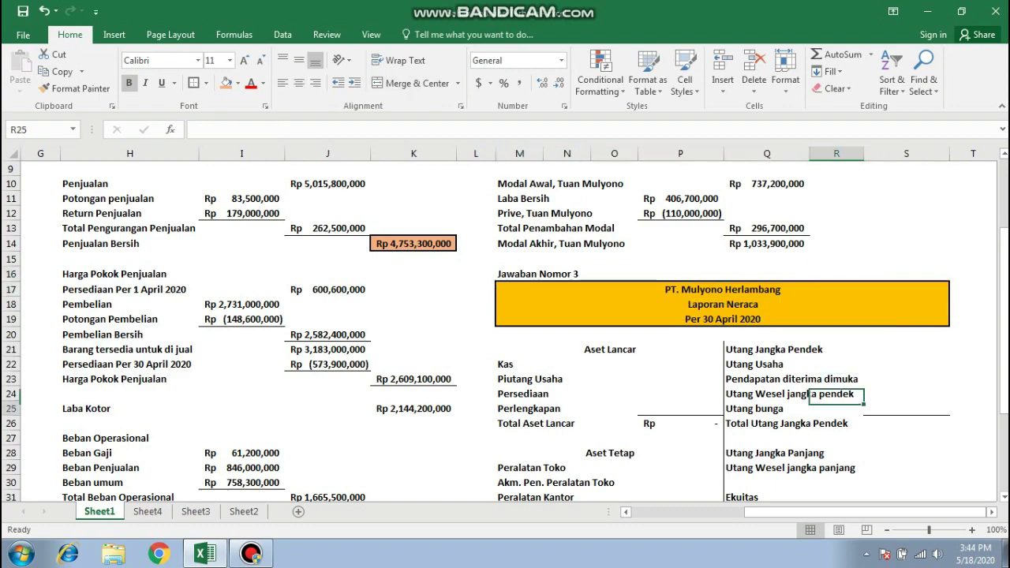
key("Down")
key("Down")
key("Down")
key("Down")
key("Down")
key("Down")
key("Right")
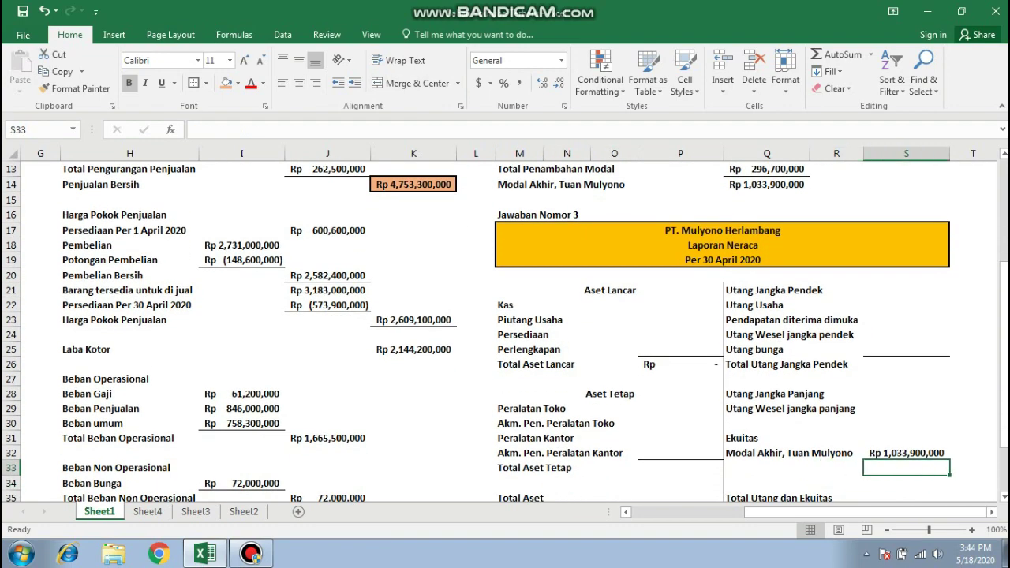
key("Up")
key("Left")
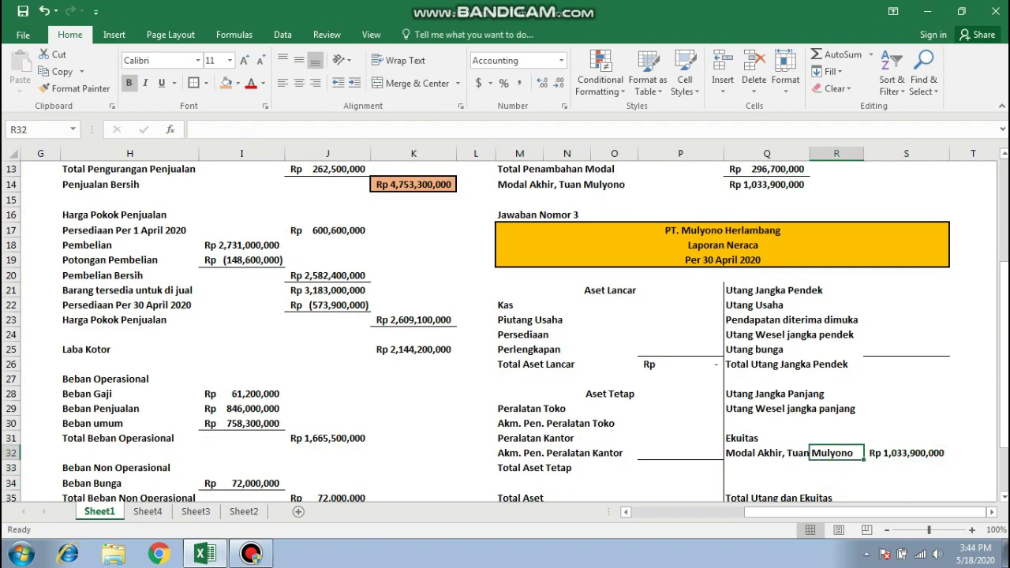
key("Left")
key("Left")
key("Left")
key("Left")
key("Left")
key("Left")
key("Up")
key("Up")
key("Up")
key("Up")
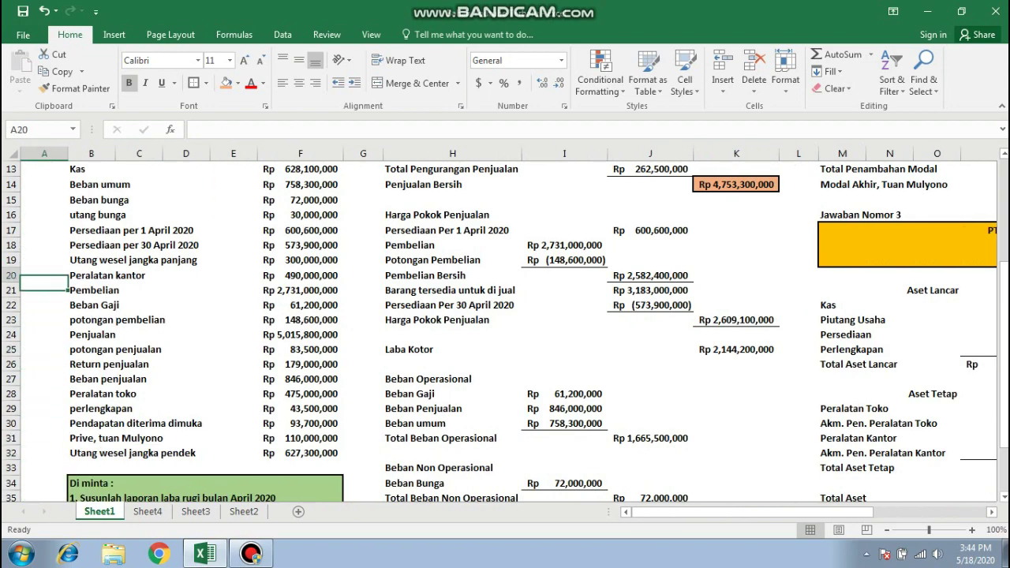
key("Up")
key("Up")
key("Up")
key("Up")
key("Up")
key("Down")
key("Down")
key("Right")
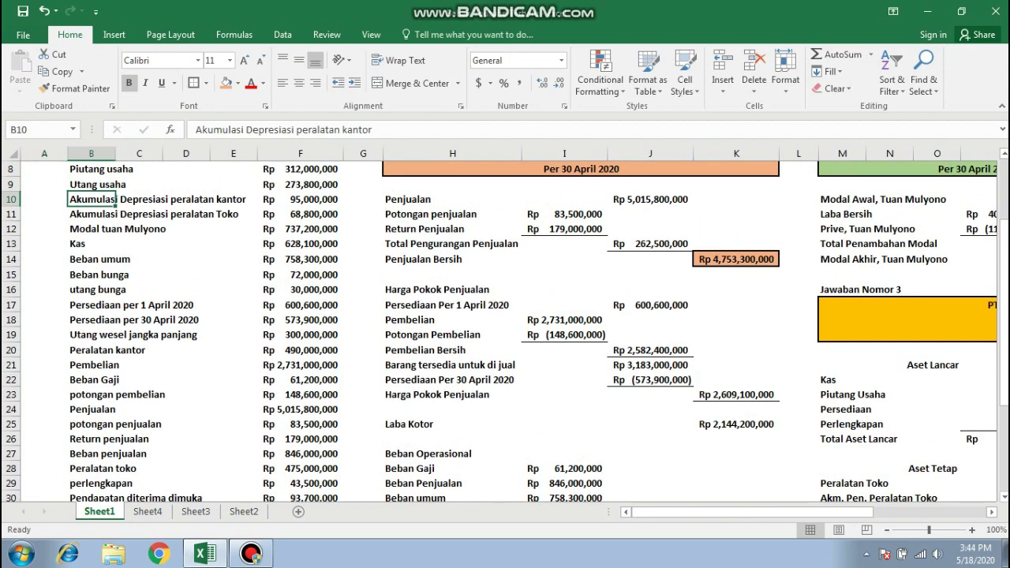
key("Right")
key("Right")
key("Right")
key("Right")
key("Down")
key("Down")
key("Right")
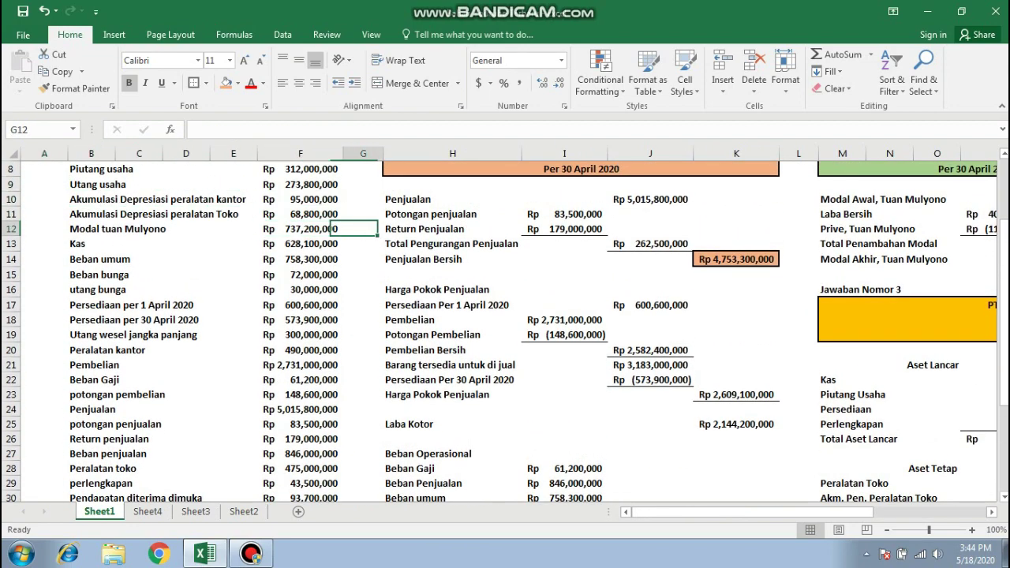
key("Right")
key("Right")
key("Right")
key("Right")
scroll(505, 324, "right", 4)
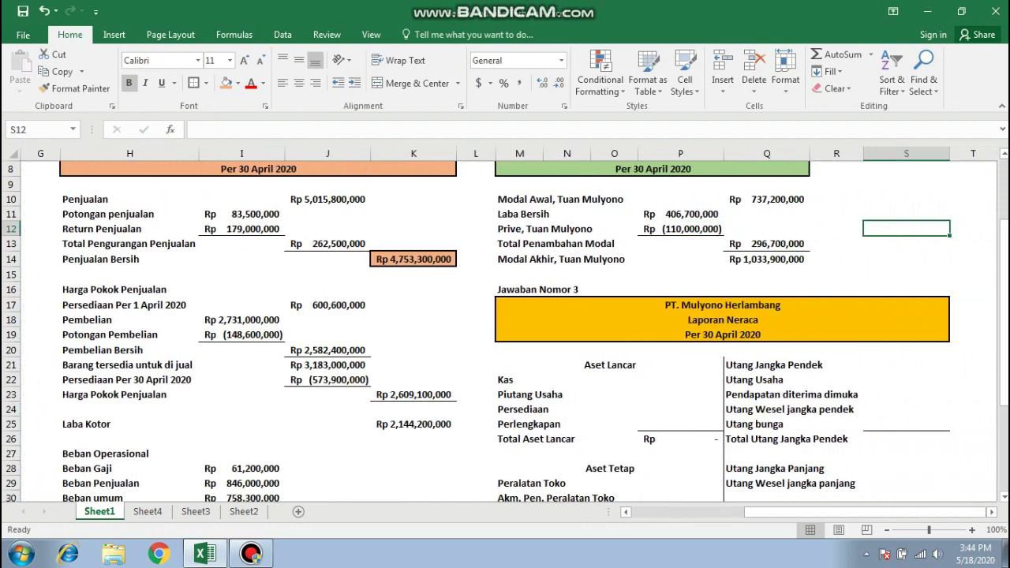
key("Right")
key("Down")
key("Down")
key("Down")
key("Down")
key("Down")
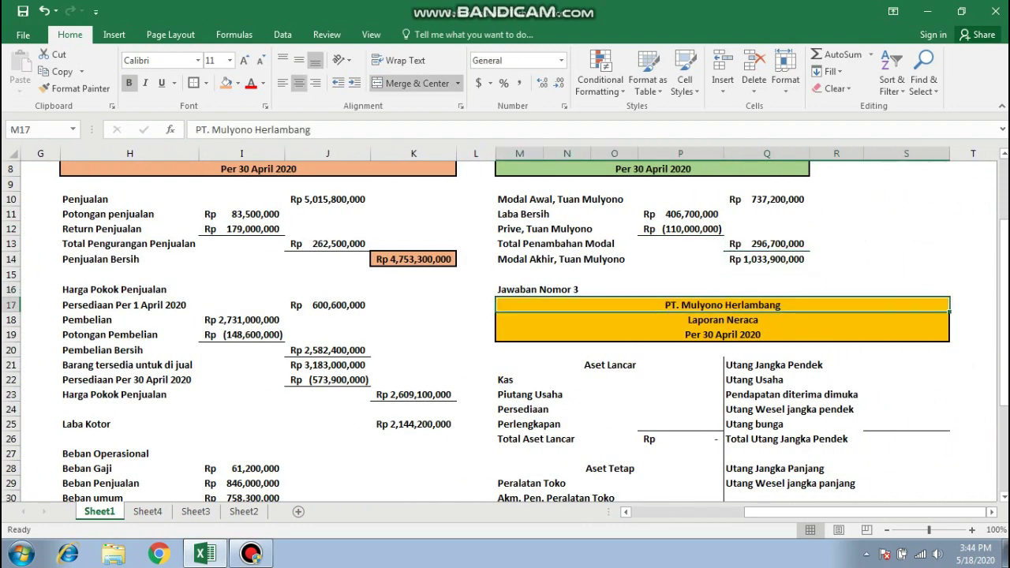
key("Down")
key("Down")
key("Down")
key("Down")
key("Down")
key("Down")
key("Down")
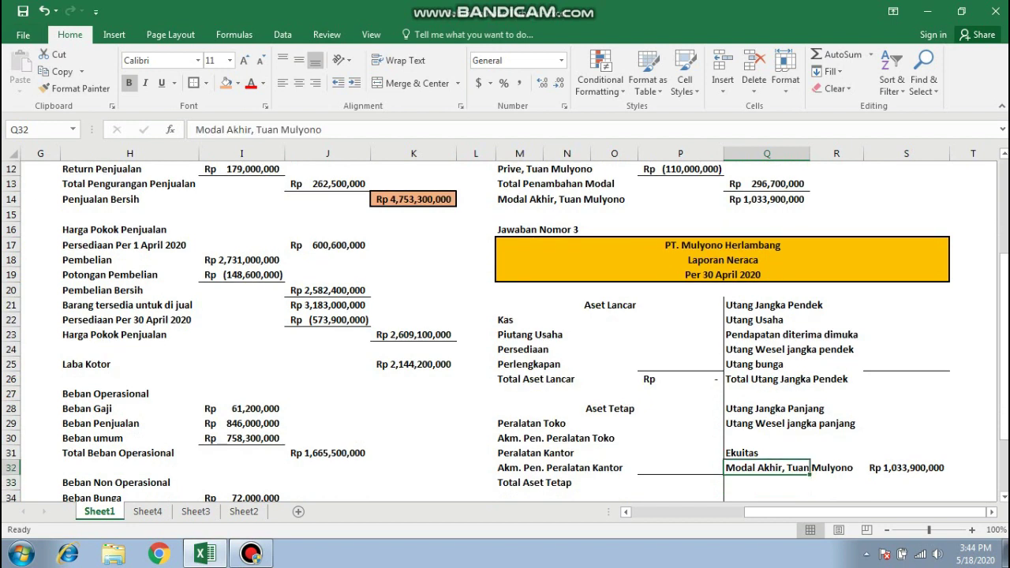
key("Right")
key("Right")
key("Left")
key("Left")
key("Down")
key("Down")
key("Down")
key("Down")
key("Down")
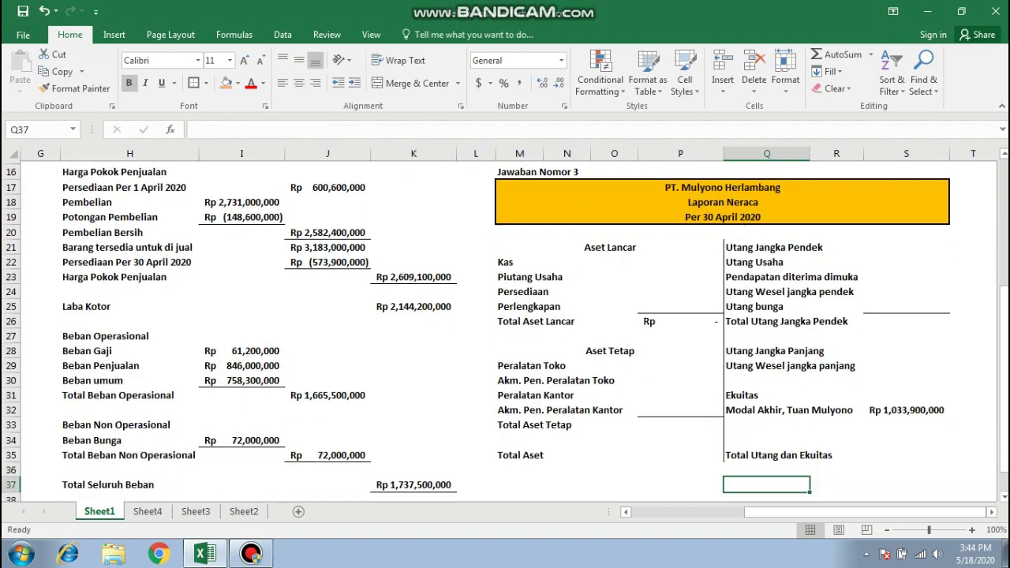
key("Down")
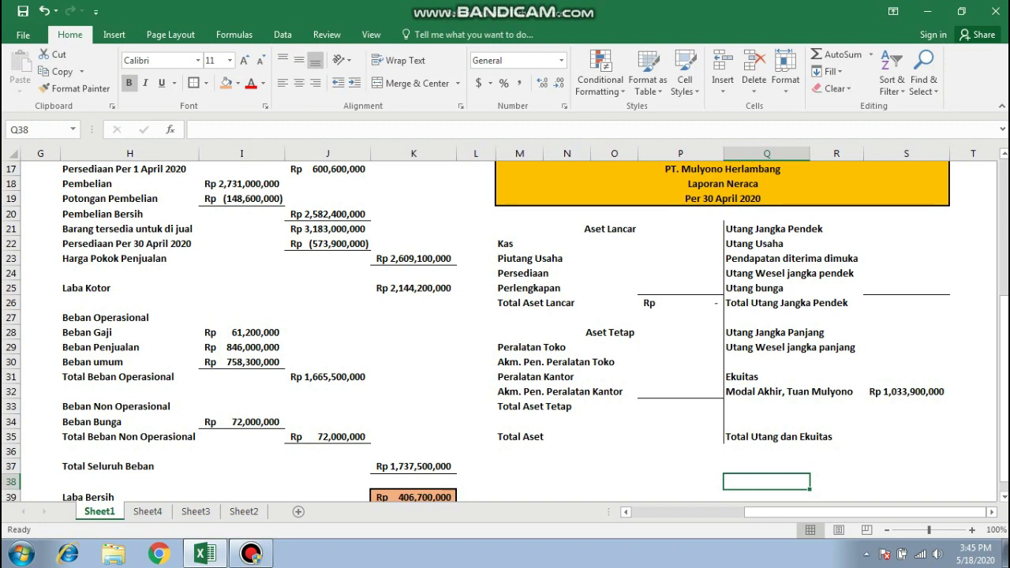
- Link balance-sheet Kas and Piutang Usaha to trial-balance cells F13 and F8
left_click(680, 273)
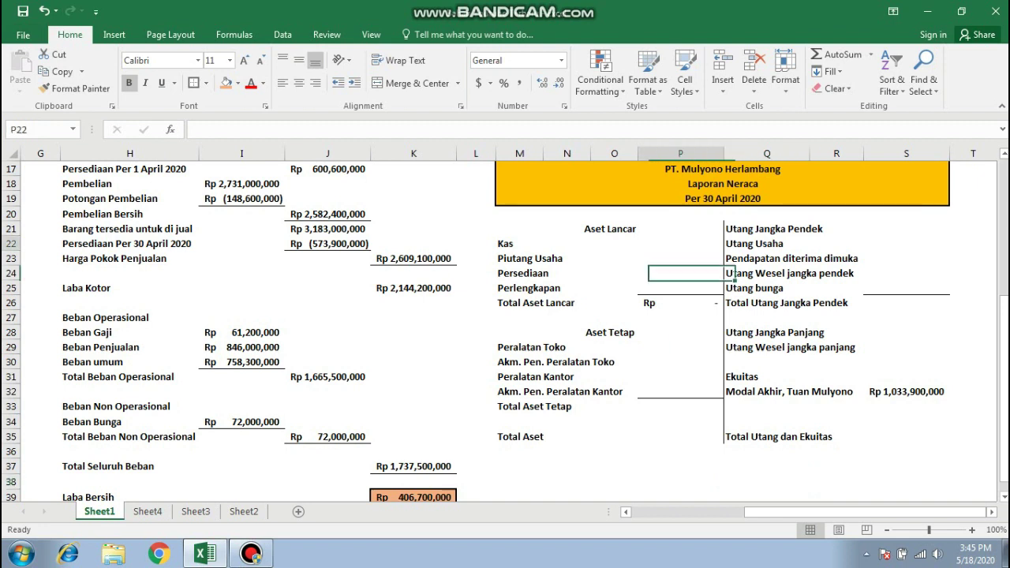
left_click(680, 243)
type("=")
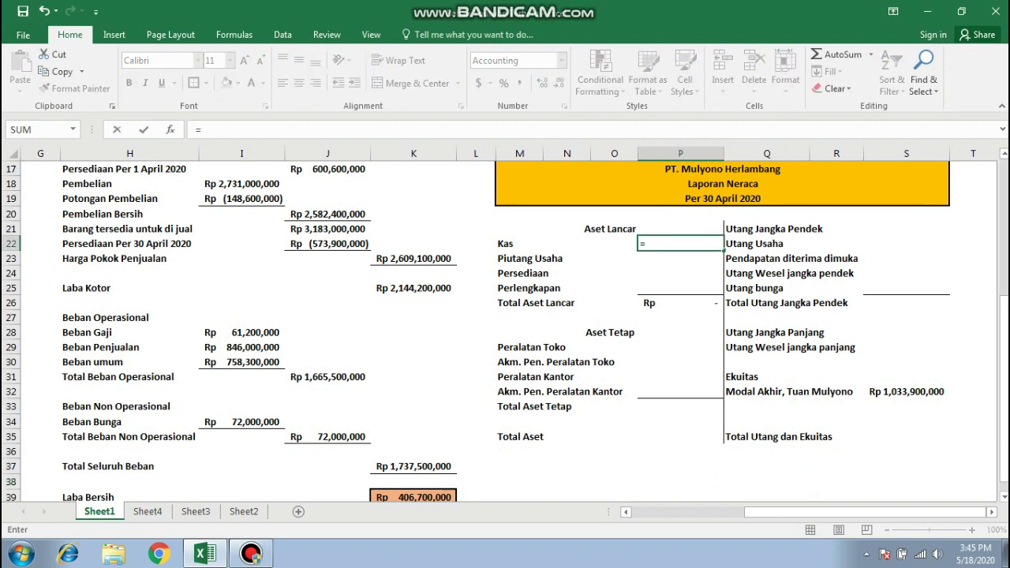
key("Left")
key("Left")
key("Left")
key("Left")
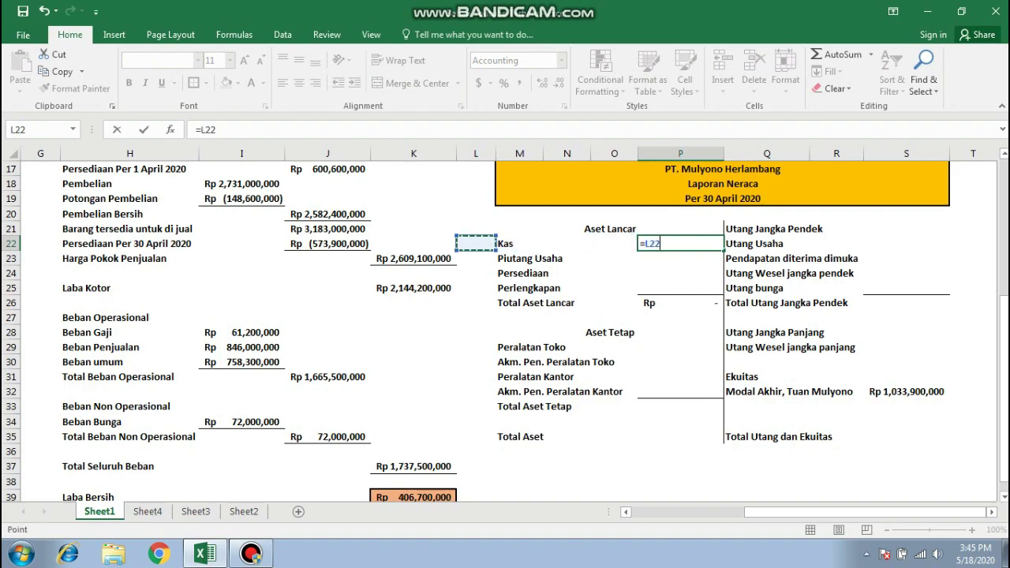
key("Left")
key("Left")
key("Left")
key("Left")
key("Left")
key("Left")
key("Left")
key("Up")
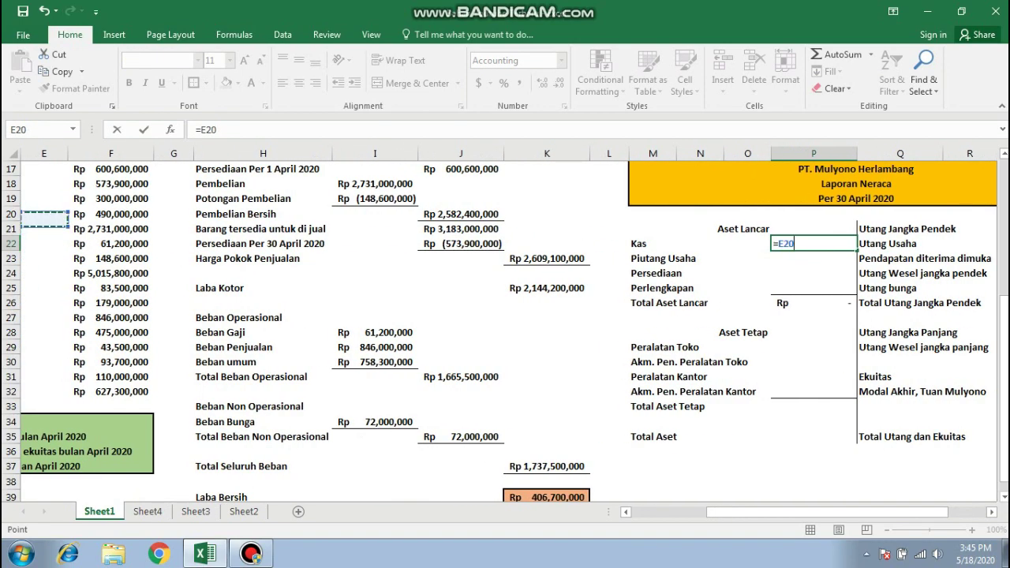
key("Up")
key("Up")
key("Up")
key("Up")
key("Up")
key("Left")
key("Left")
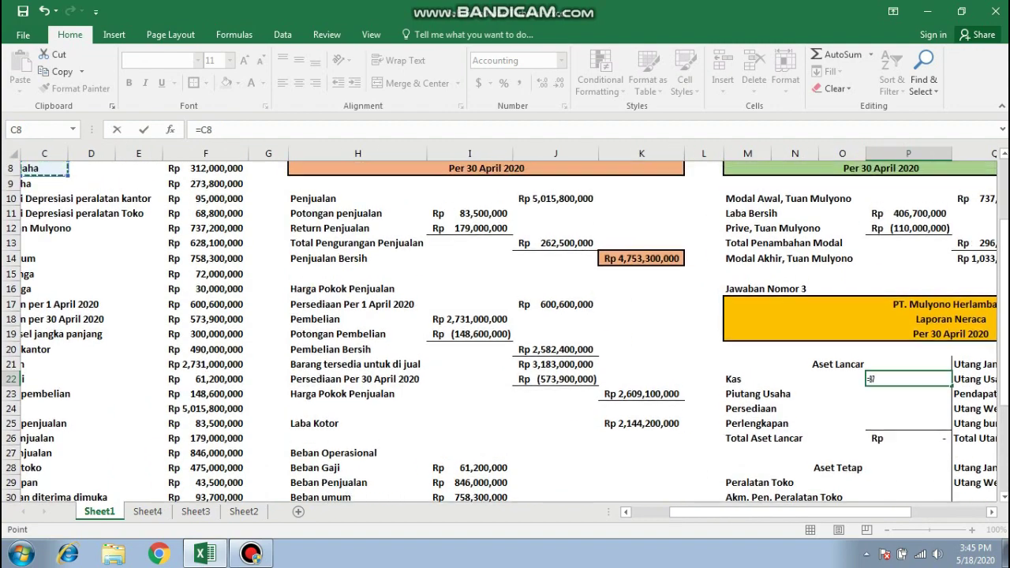
key("Up")
key("Down")
key("Down")
key("Down")
key("Down")
key("Right")
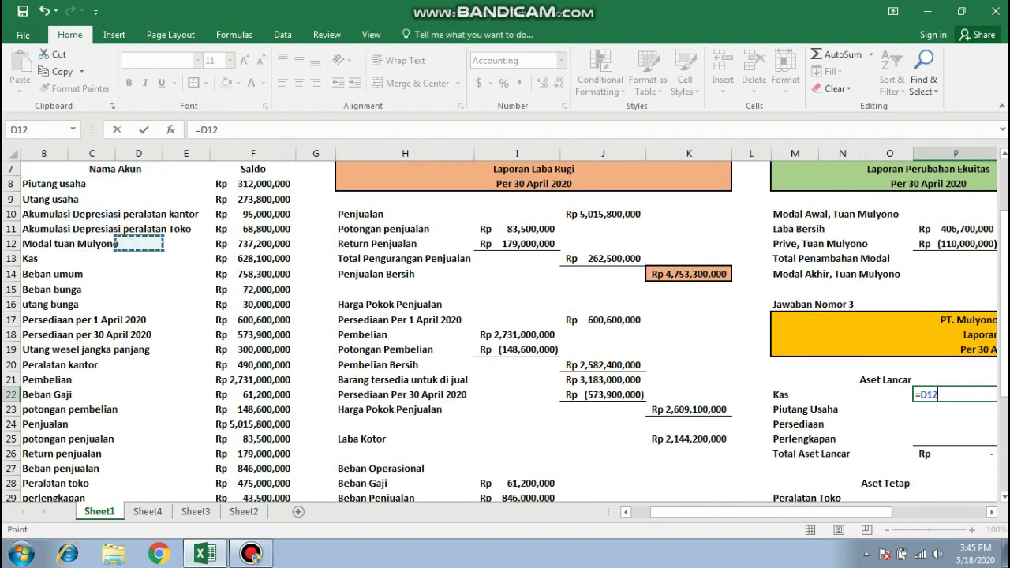
key("Right")
key("Right")
key("Down")
key("Return")
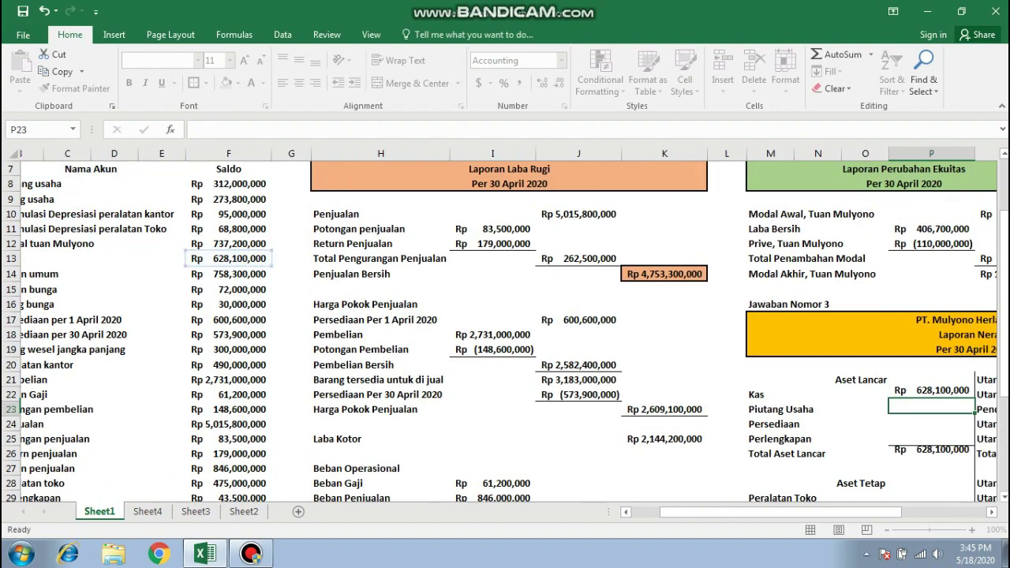
type("=")
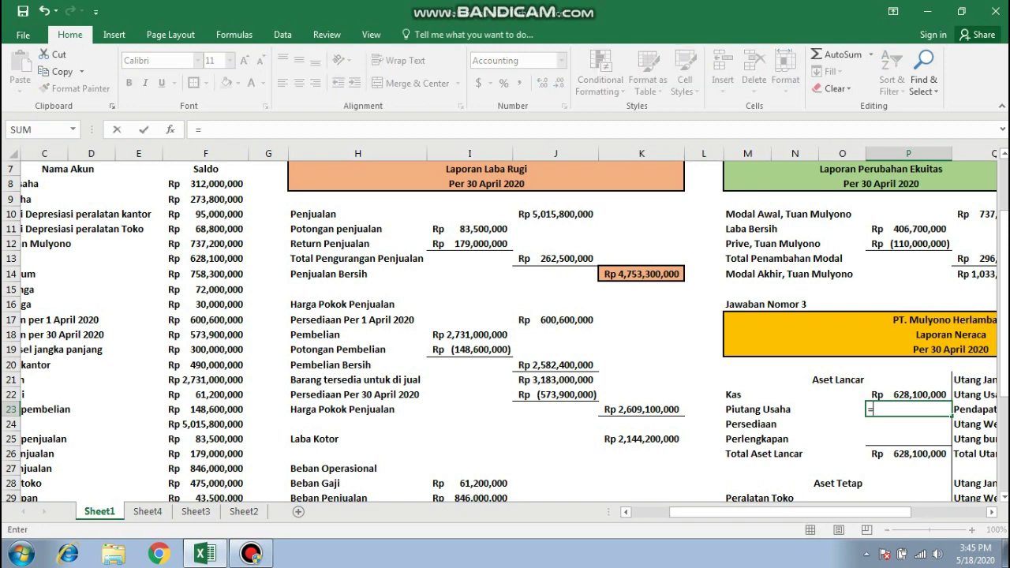
key("Left")
key("Left")
key("Left")
key("Left")
key("Left")
key("Left")
key("Left")
key("Left")
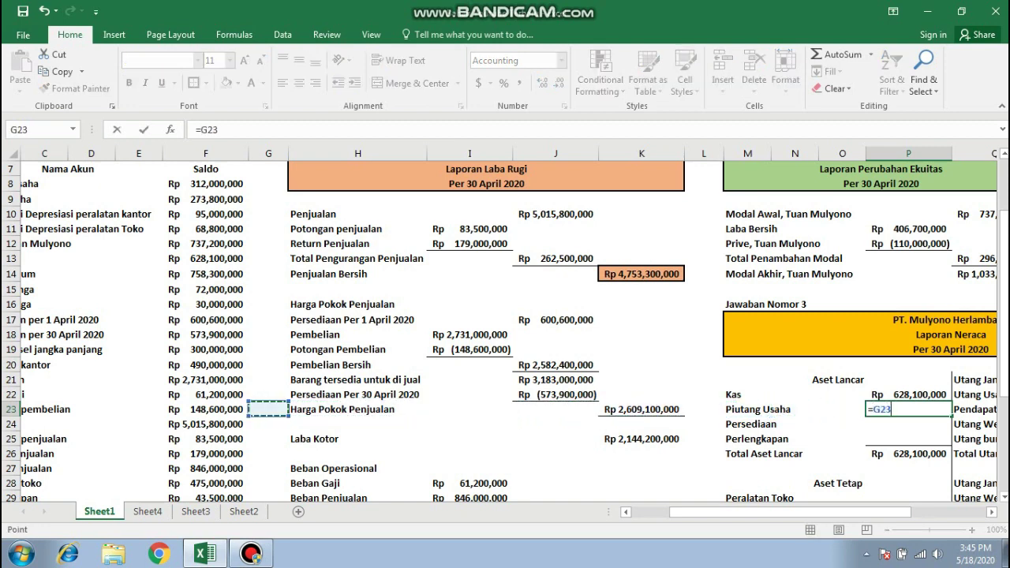
key("Left")
key("Up")
key("Up")
key("Up")
key("Up")
key("Up")
key("Left")
key("Left")
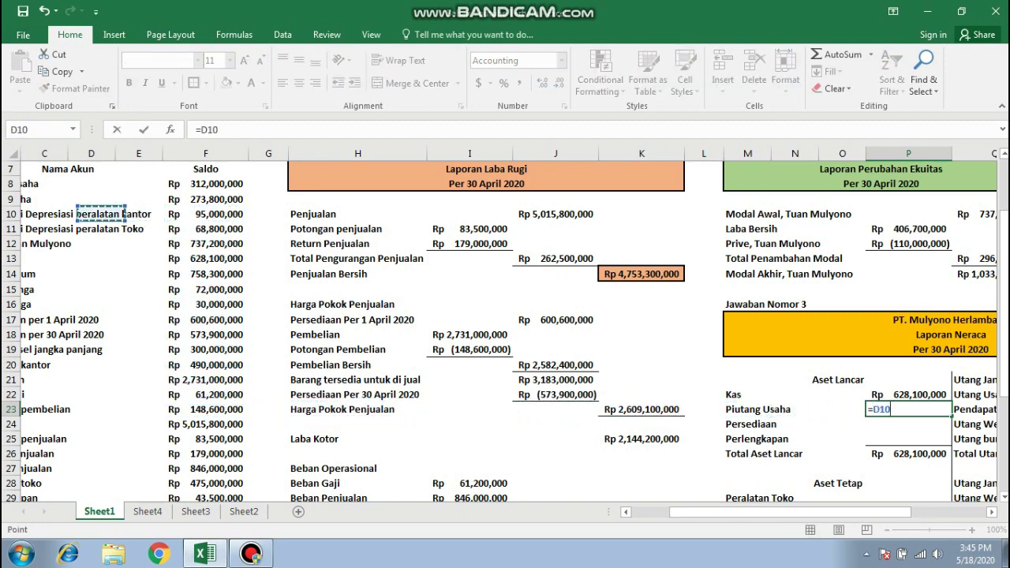
key("Left")
key("Up")
key("Right")
key("Right")
key("Right")
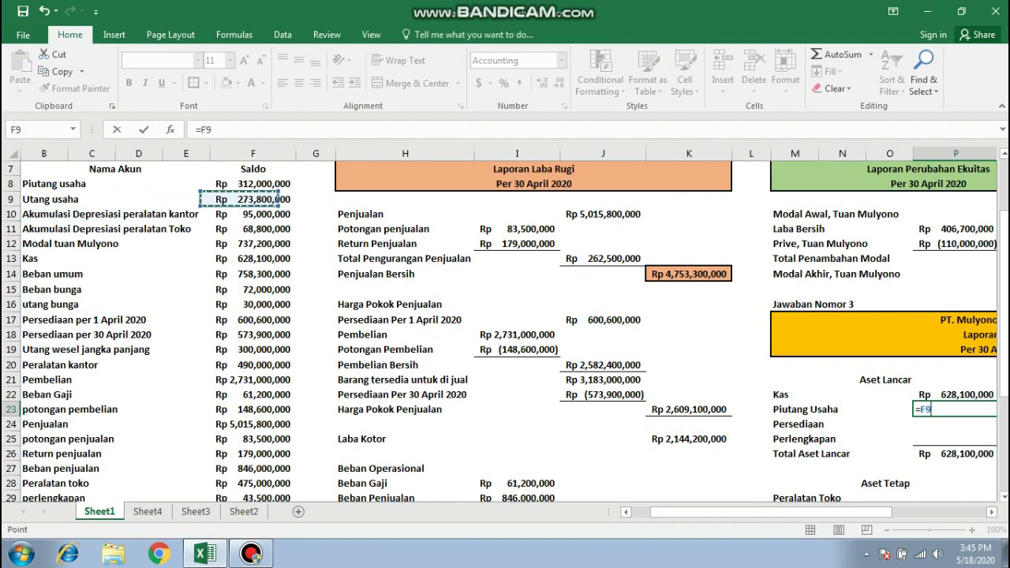
key("Right")
key("Left")
key("Up")
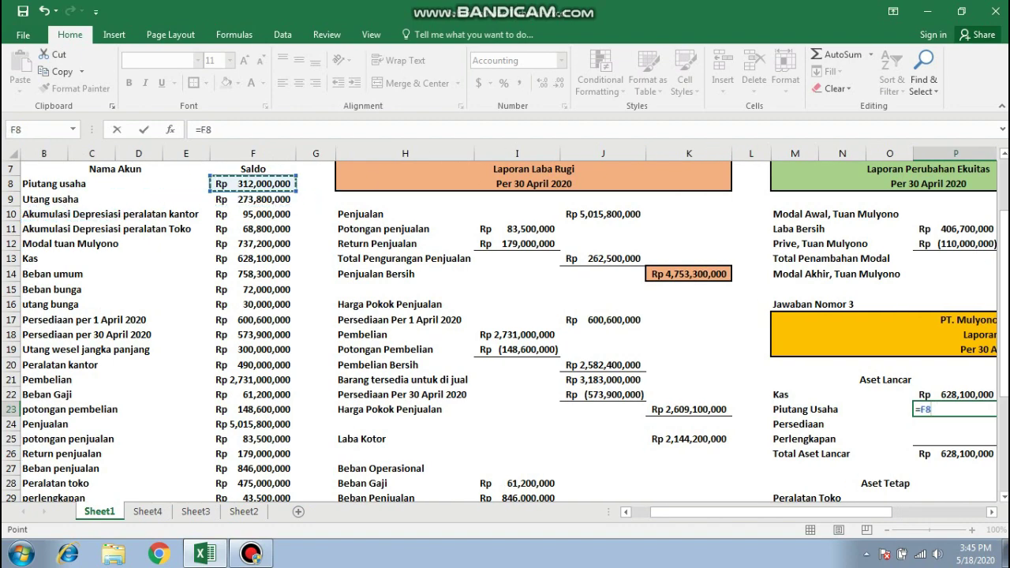
key("Return")
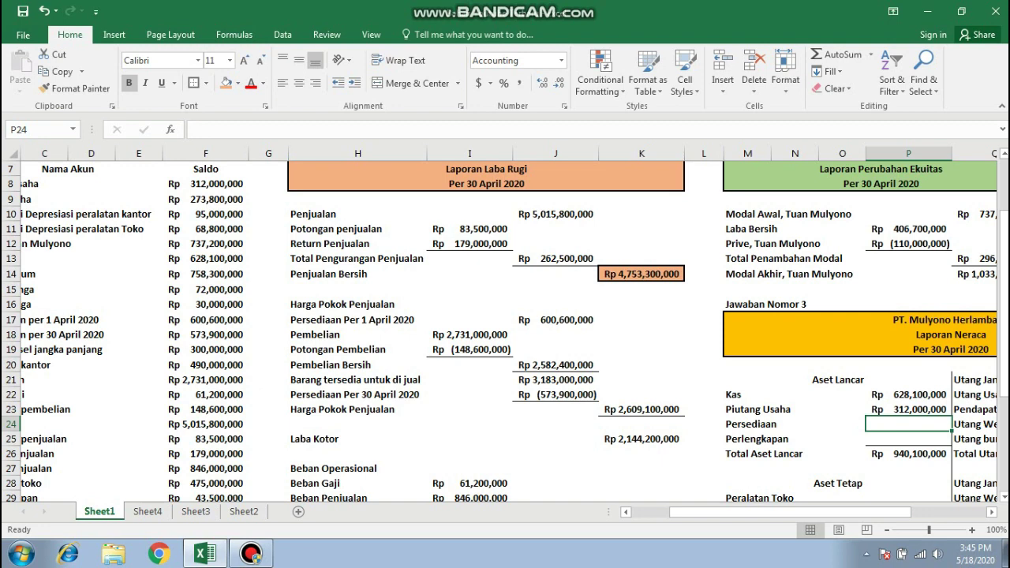
- Link Persediaan and Perlengkapan to F18 and F29, totalling Aset Lancar Rp 1,557,500,000
type("=")
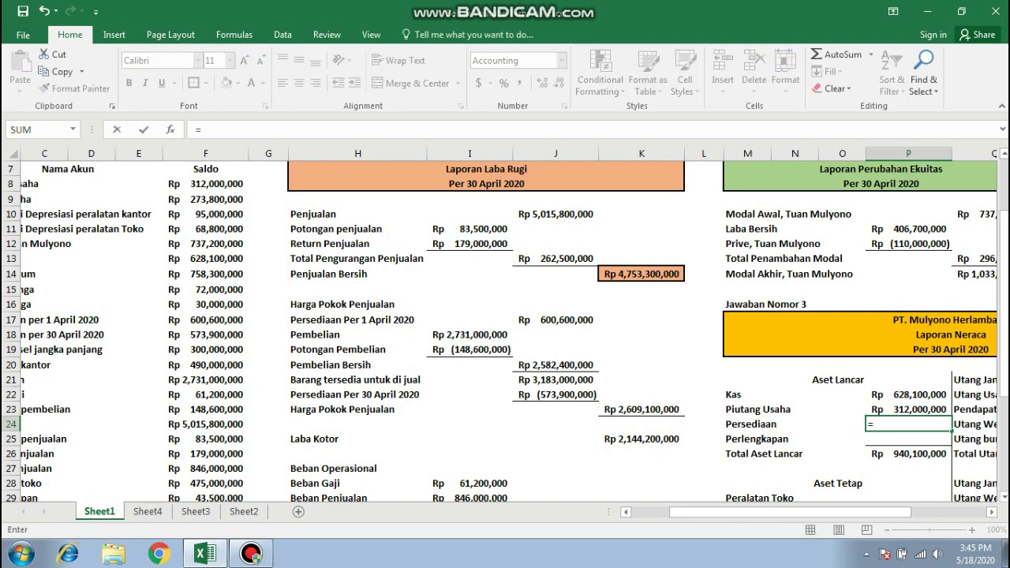
key("Left")
key("Left")
key("Left")
key("Left")
key("Left")
key("Left")
key("Left")
key("Left")
key("Left")
key("Left")
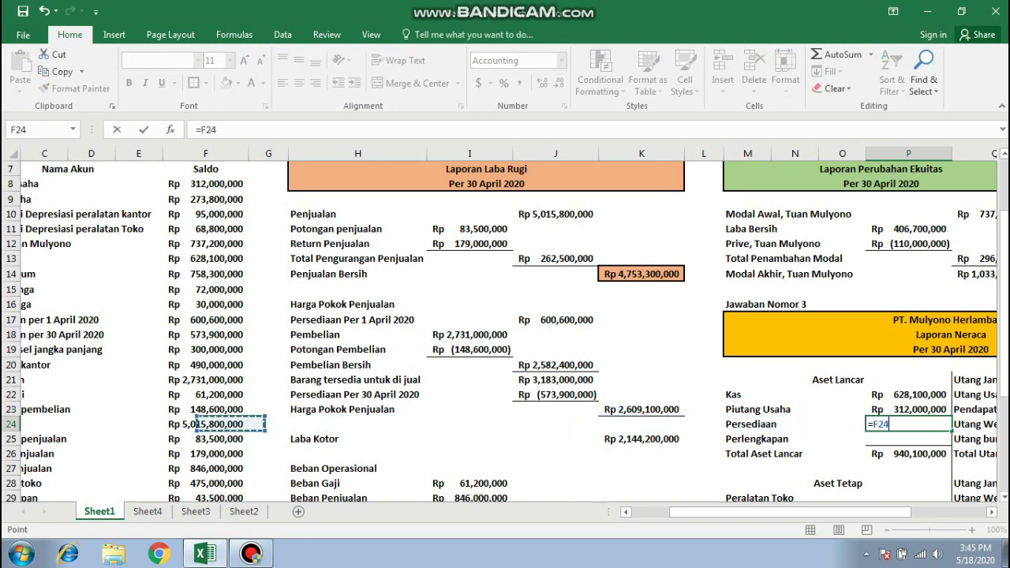
key("Left")
key("Left")
key("Left")
key("Left")
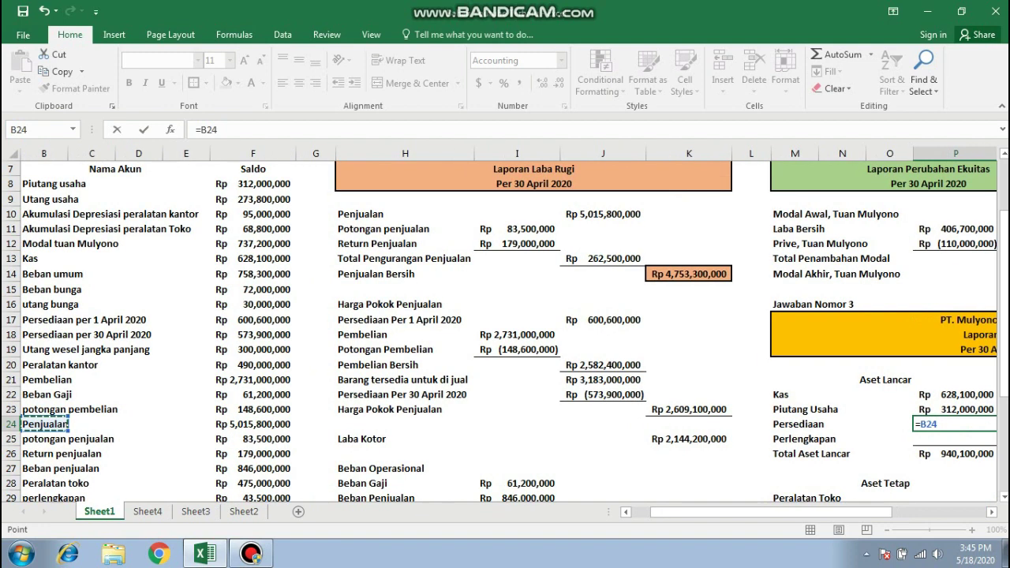
key("Up")
key("Up")
key("Up")
key("Up")
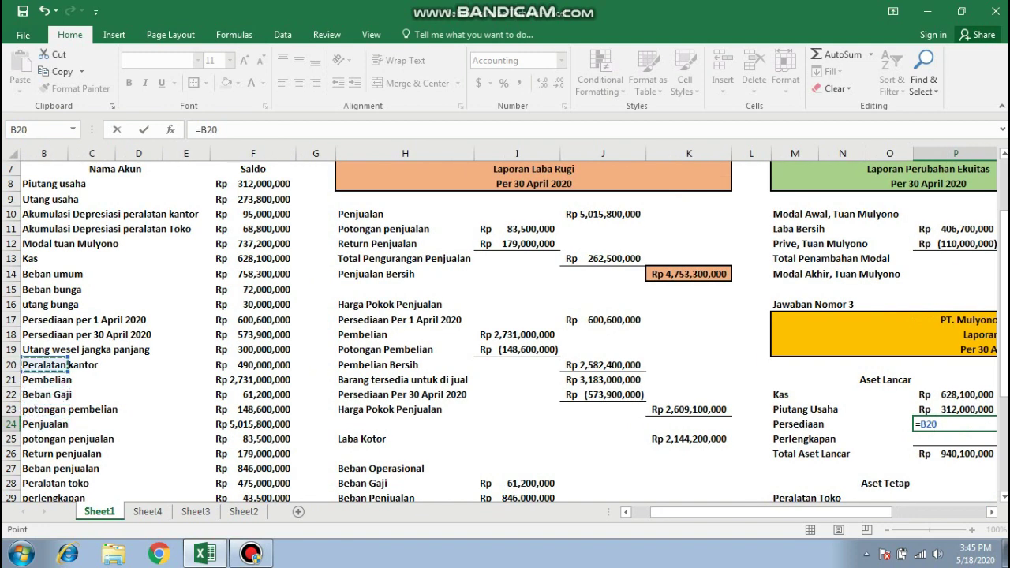
key("Up")
key("Up")
key("Up")
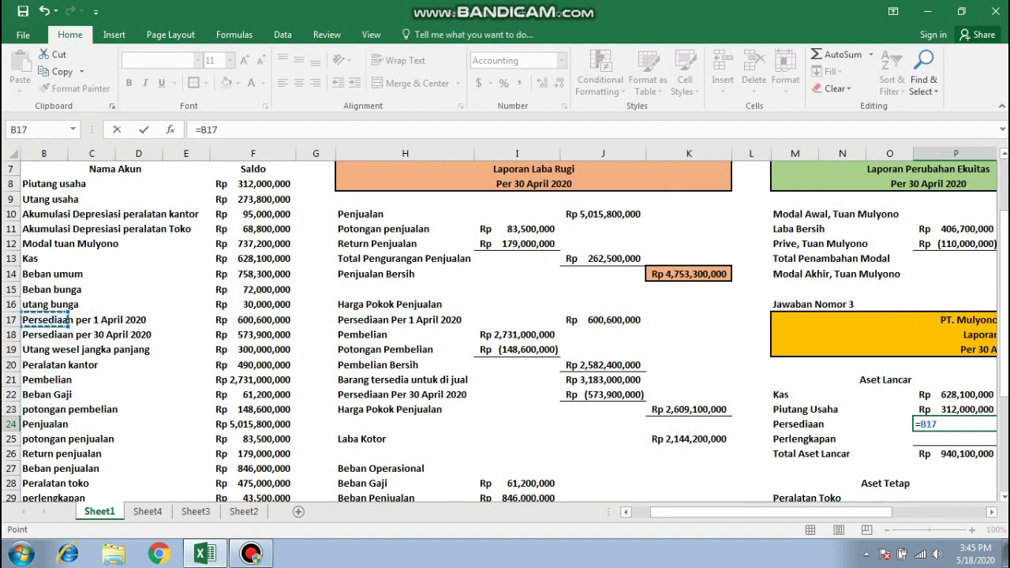
key("Down")
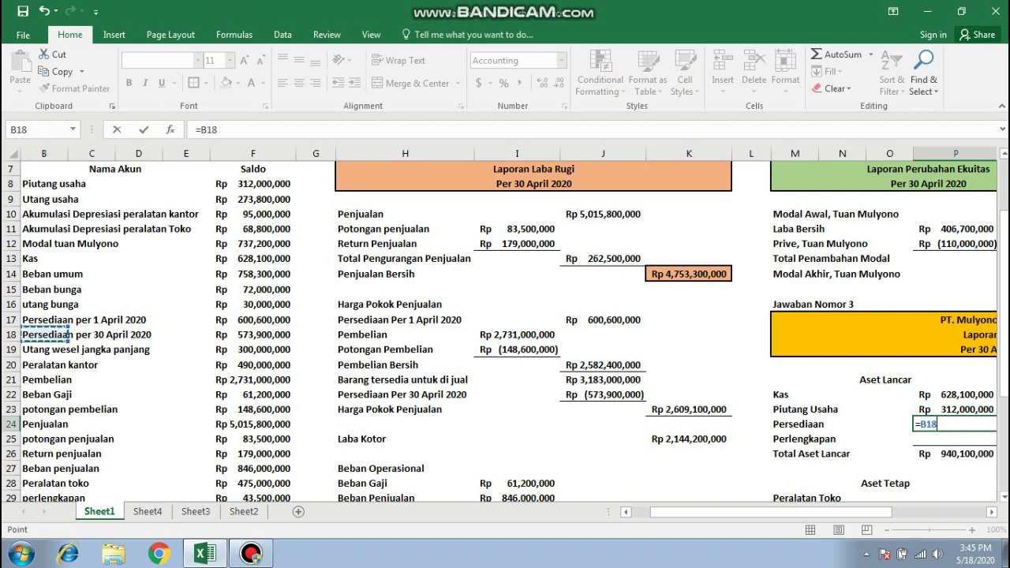
key("Right")
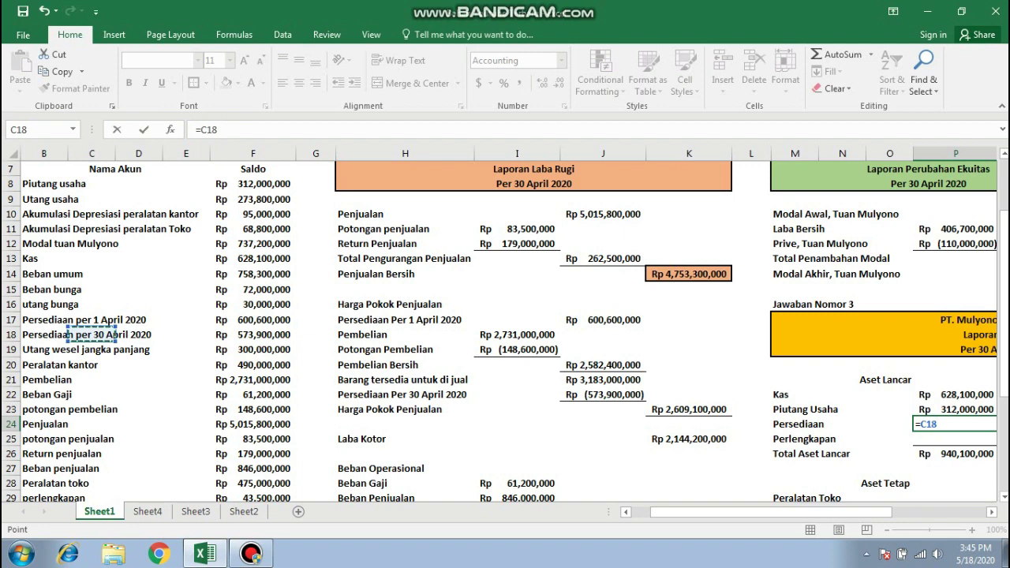
key("Right")
key("Right")
key("Right")
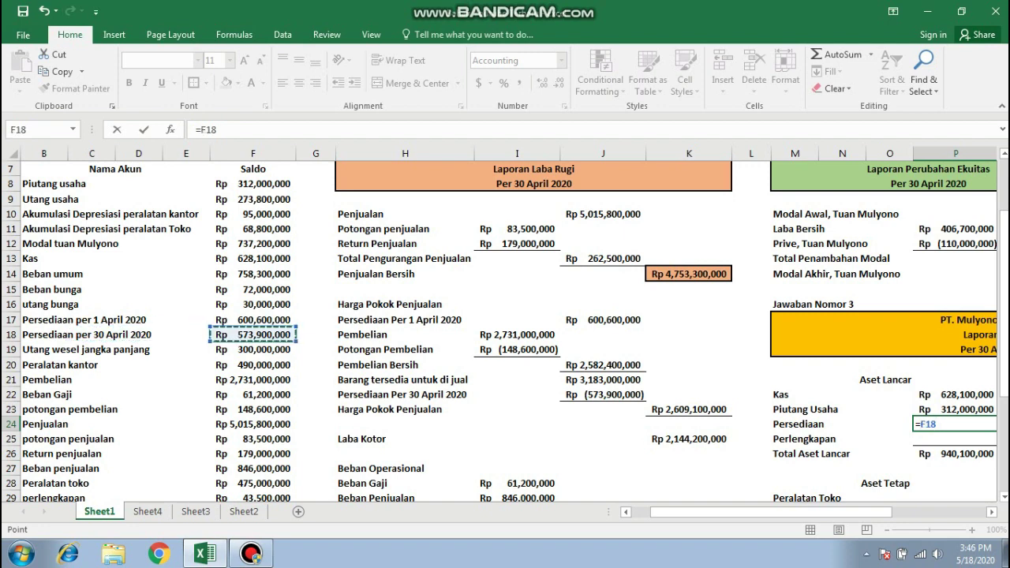
key("Return")
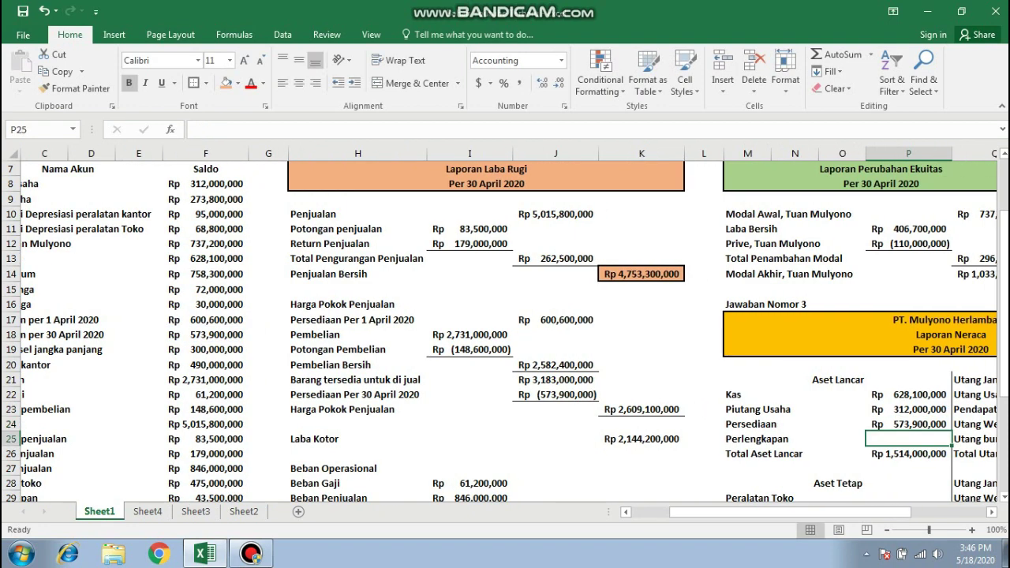
type("=")
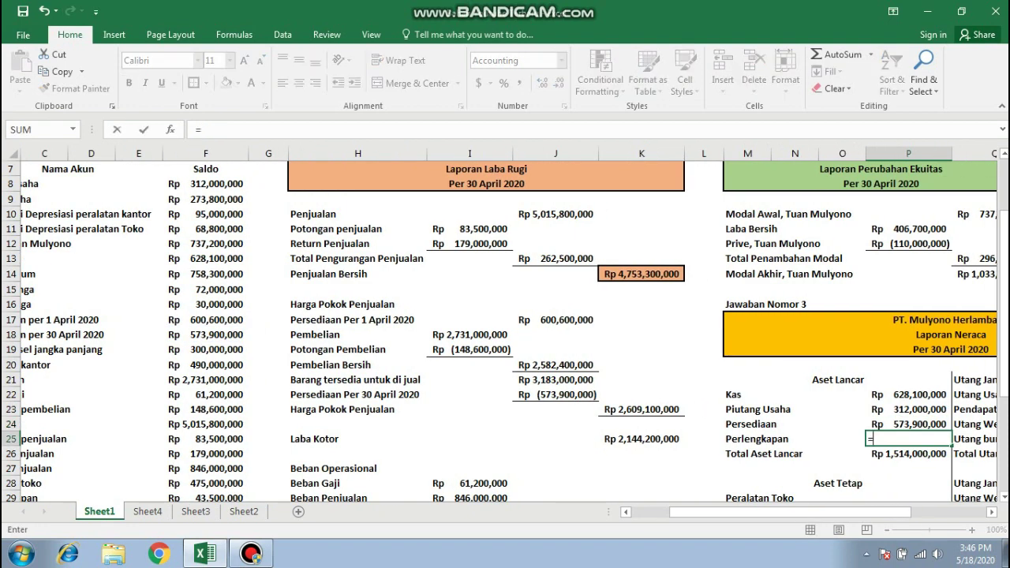
key("Left")
key("Left")
key("Left")
key("Left")
key("Left")
key("Left")
key("Left")
key("Left")
key("Left")
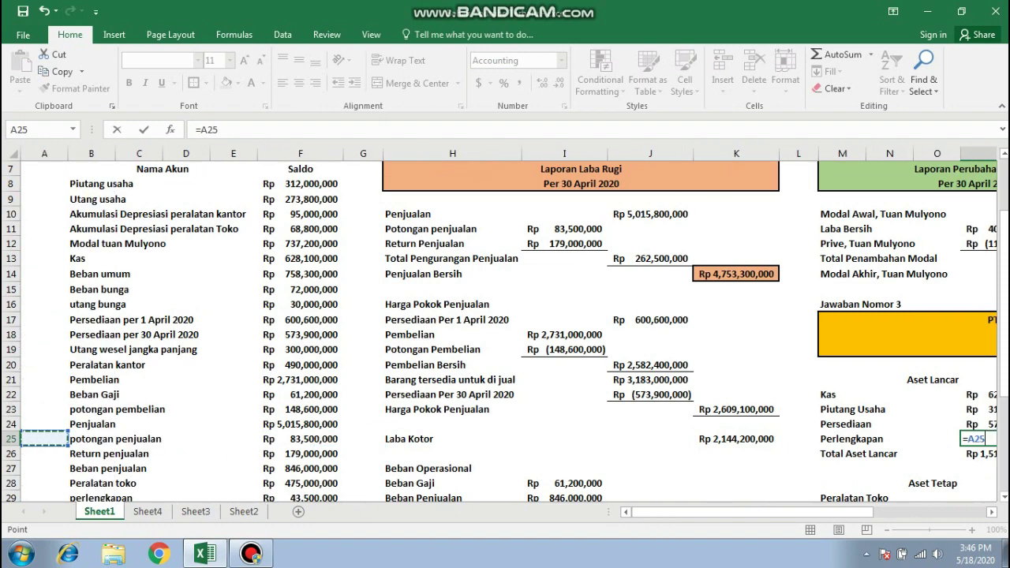
key("Right")
key("Down")
key("Down")
key("Down")
key("Down")
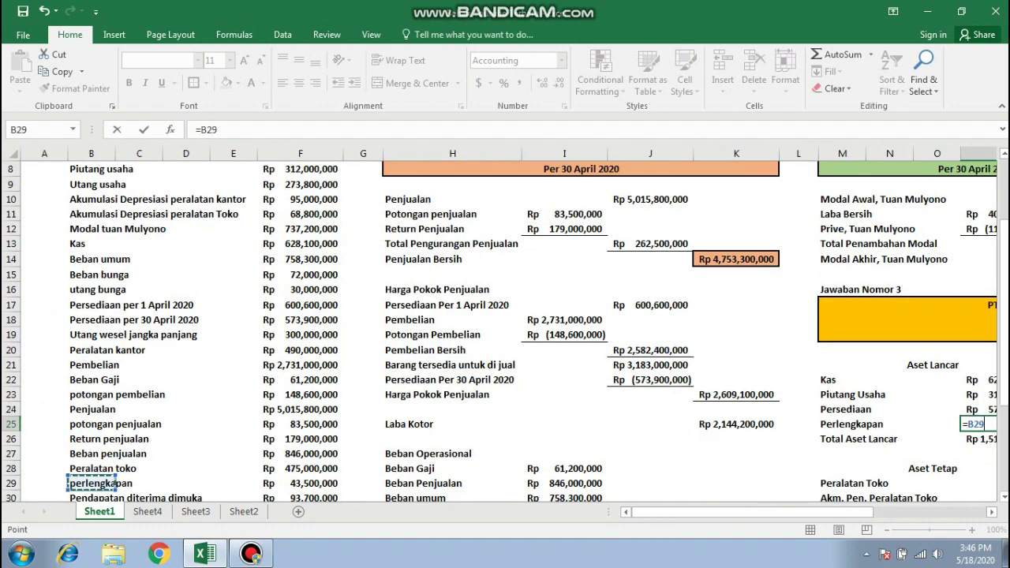
key("Right")
key("Right")
key("Right")
key("Right")
key("Return")
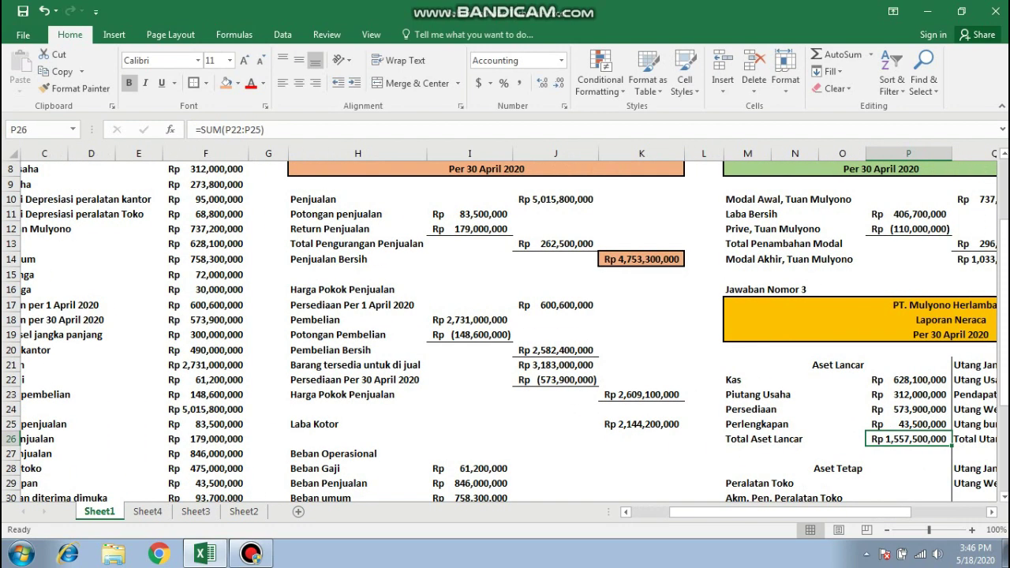
key("Down")
key("Down")
key("Left")
key("Right")
key("Up")
key("Up")
- Link the Peralatan Toko fixed-asset line to its trial-balance amount with =F28
key("Down")
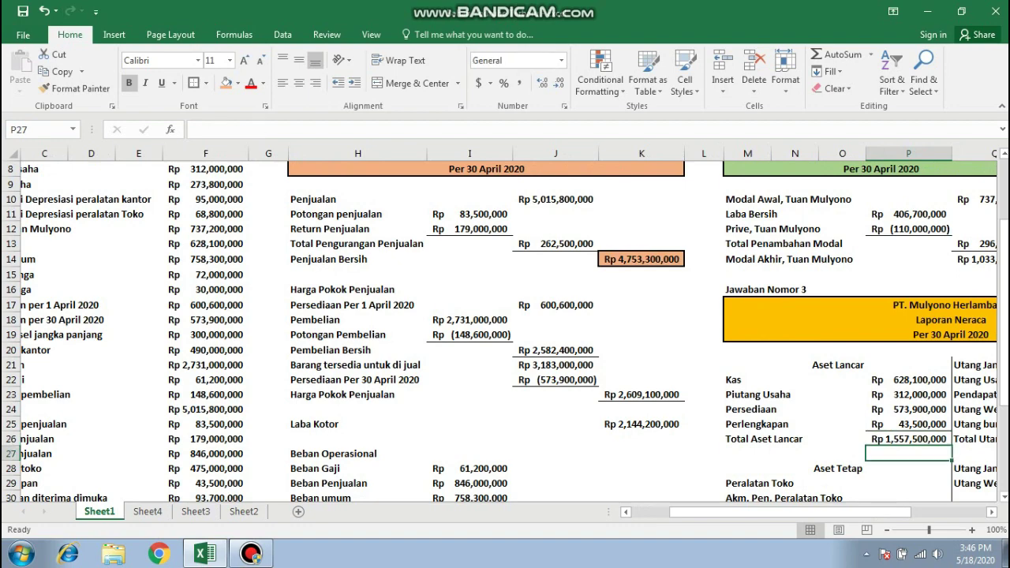
key("Right")
key("Down")
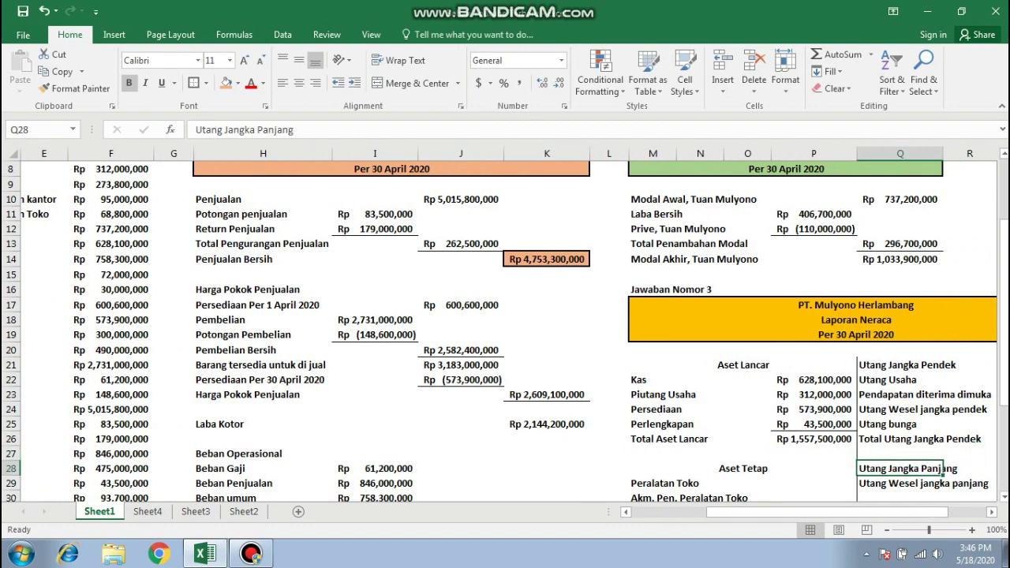
key("Down")
key("Down")
key("Down")
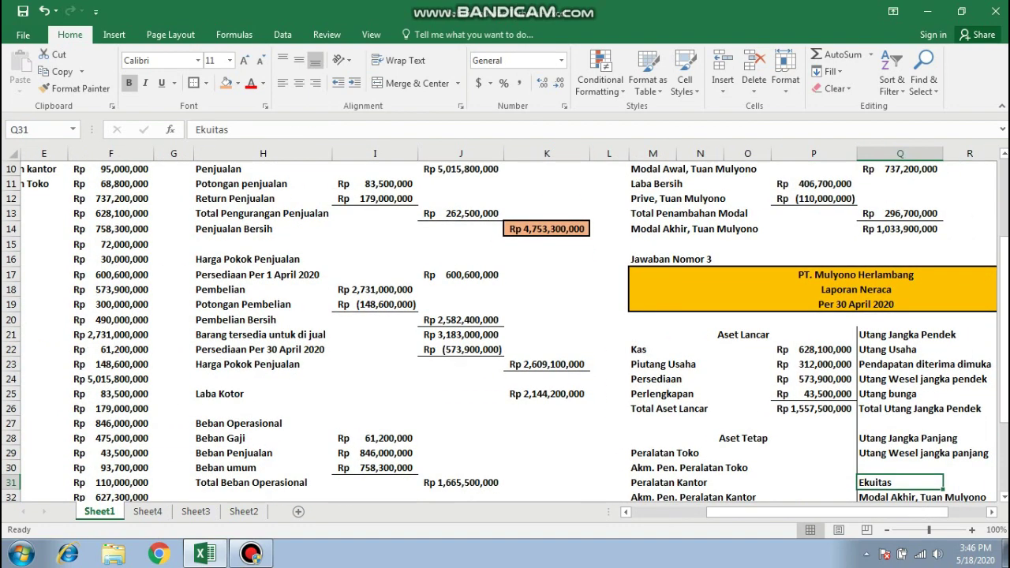
scroll(505, 316, "down", 1)
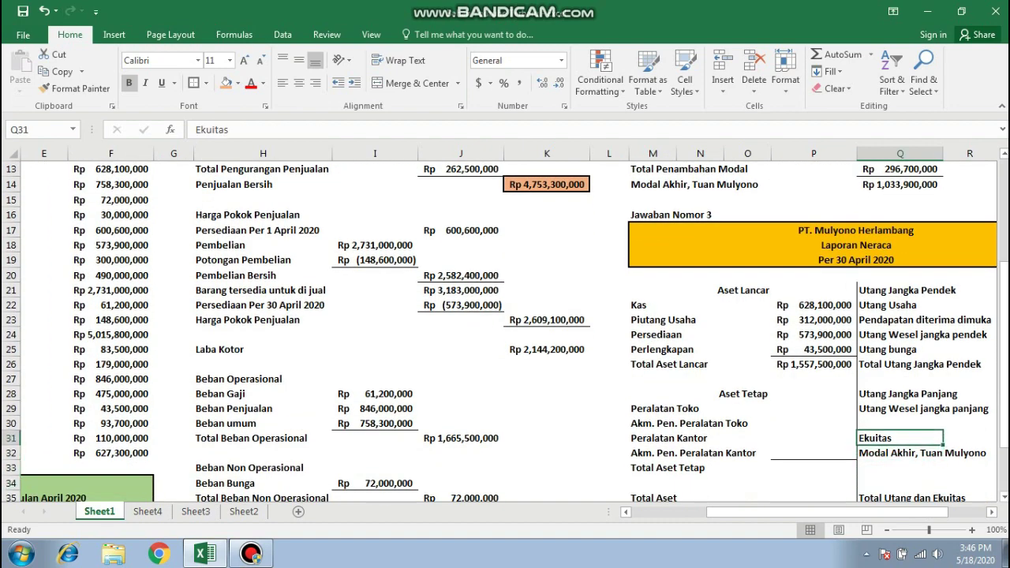
key("Left")
key("Left")
key("Up")
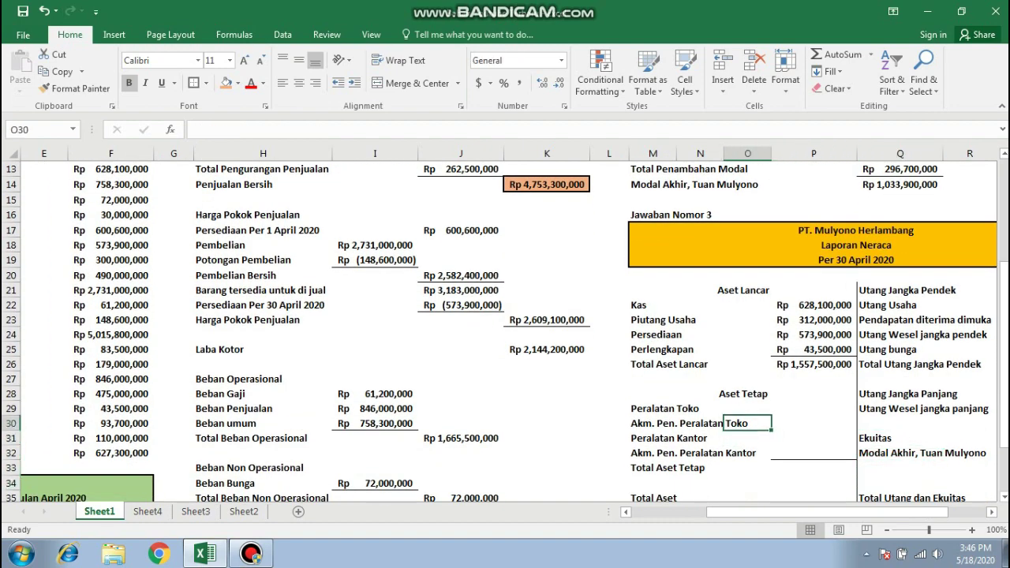
key("Right")
key("Up")
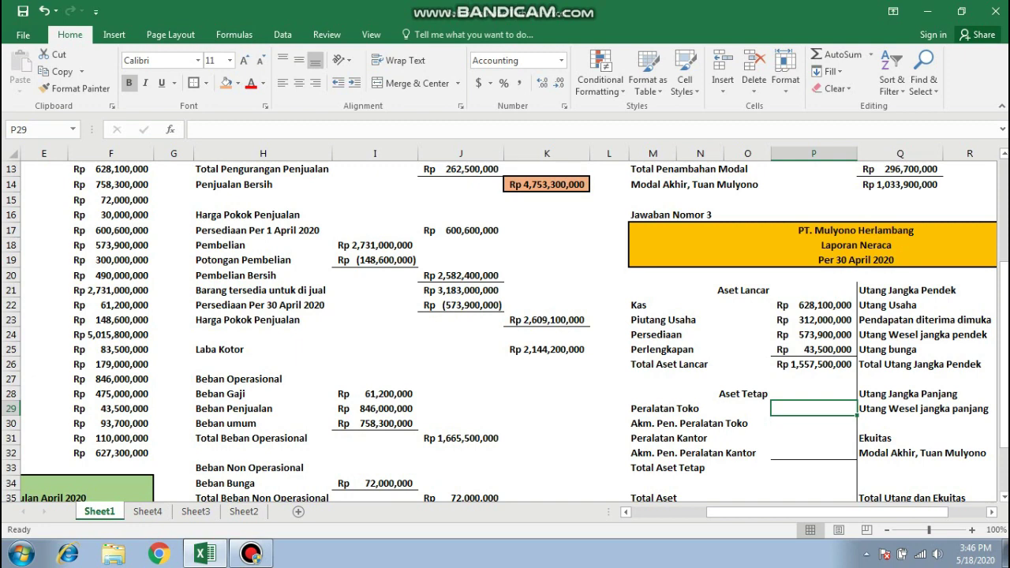
key("Left")
key("Left")
key("Right")
key("Right")
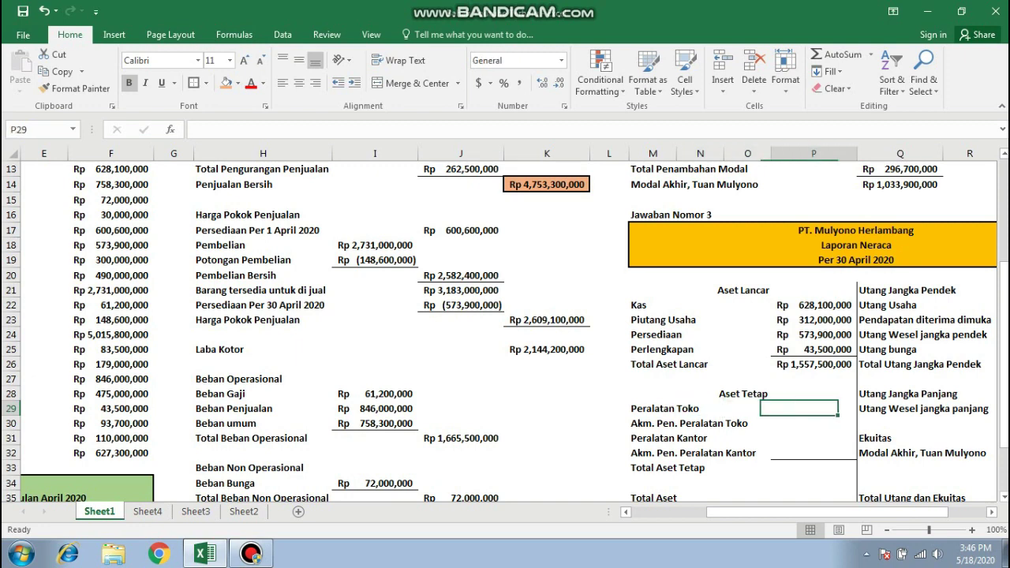
type("=")
key("Left")
key("Left")
key("Left")
key("Left")
key("Left")
key("Left")
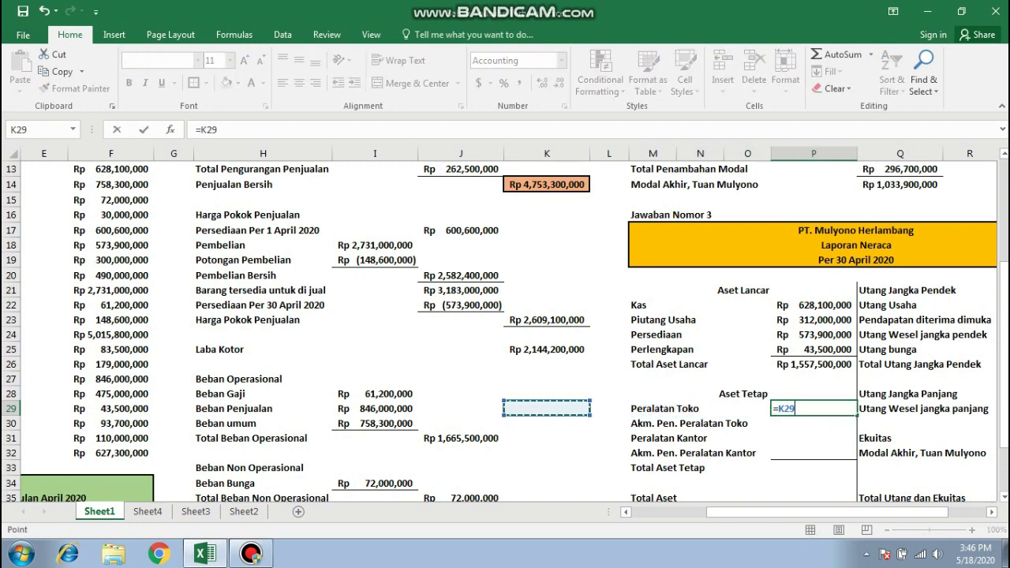
key("Left")
key("Left")
key("Left")
key("Left")
key("Left")
key("Left")
key("Right")
key("Right")
key("Up")
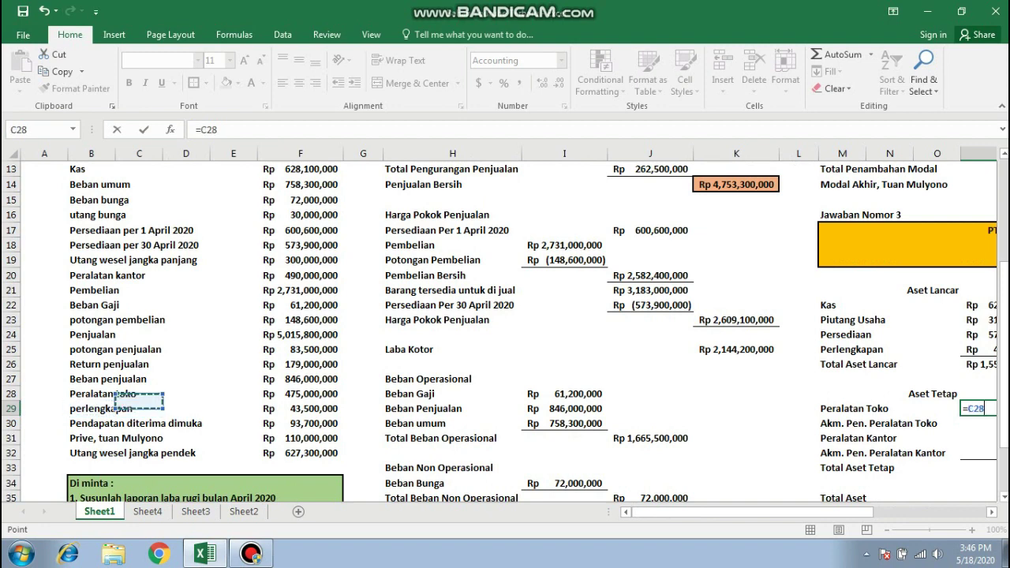
key("Right")
key("Right")
key("Right")
key("Return")
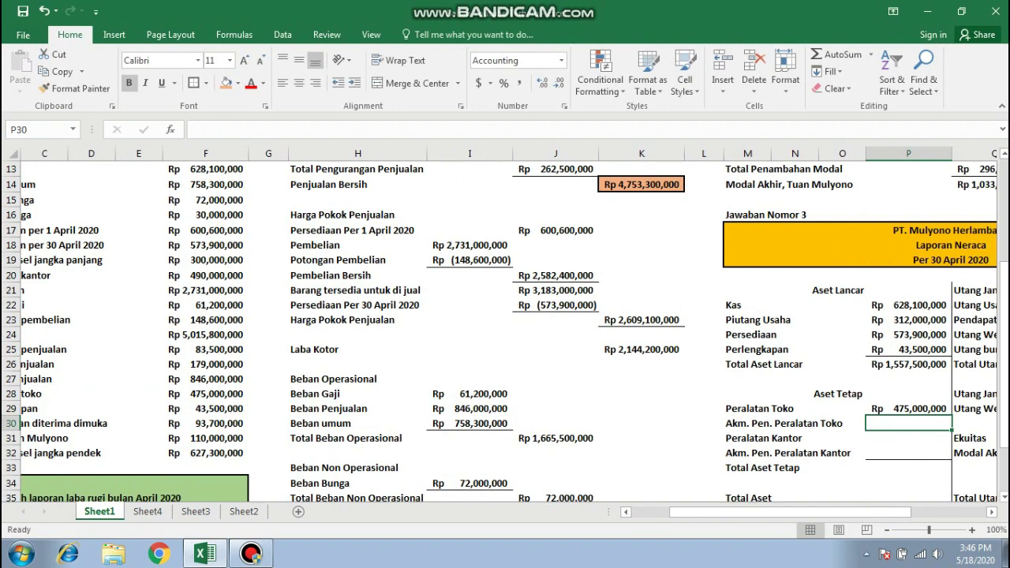
- Enter the store-equipment accumulated depreciation as a negative reference, =-F11
type("=")
type("-")
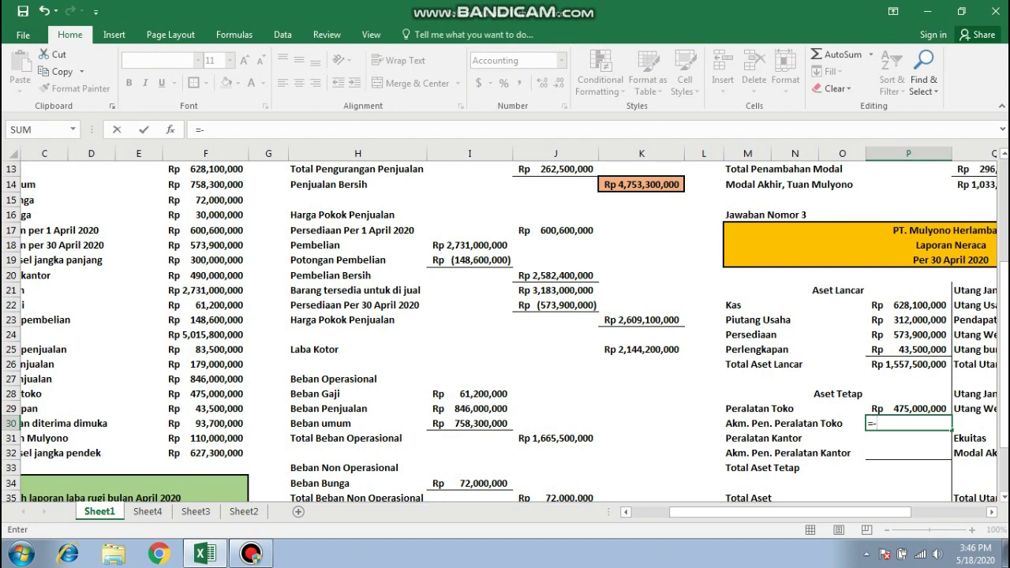
key("Left")
key("Left")
key("Left")
key("Left")
key("Left")
key("Left")
key("Left")
key("Left")
key("Left")
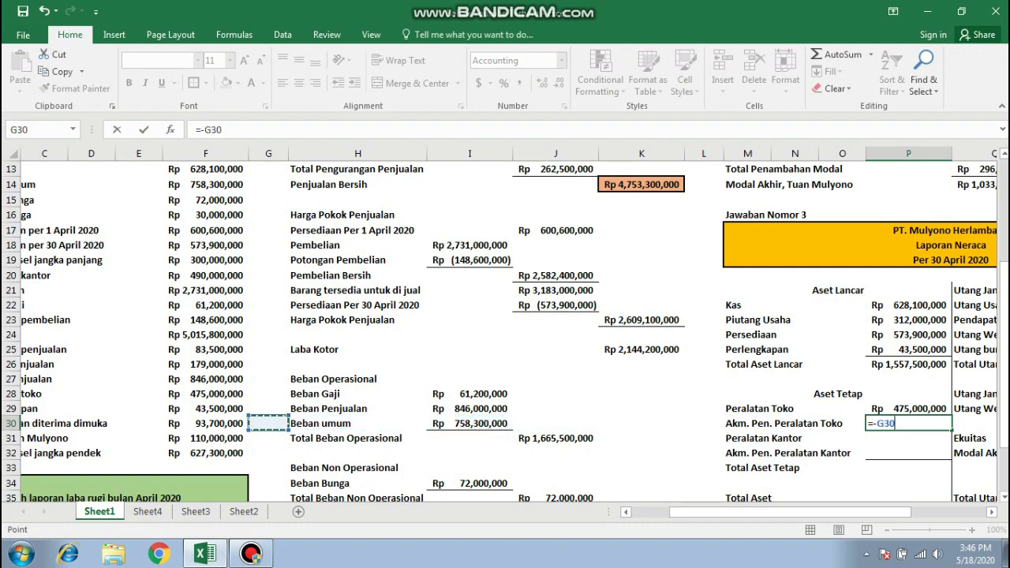
key("Left")
key("Left")
key("Left")
key("Left")
key("Left")
key("Up")
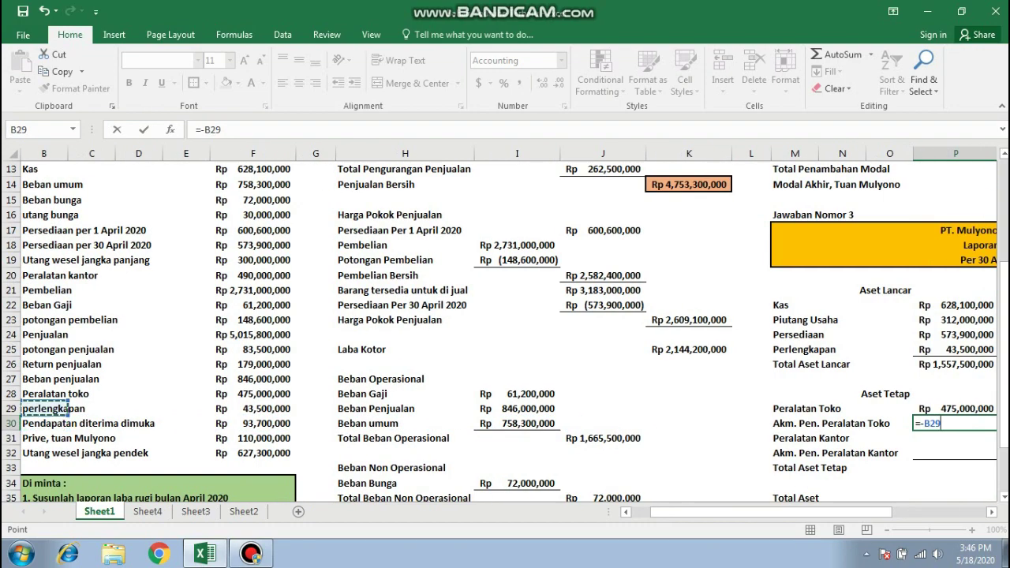
key("Up")
key("Up")
key("Up")
key("Up")
key("Up")
key("Up")
key("Up")
key("Up")
key("Up")
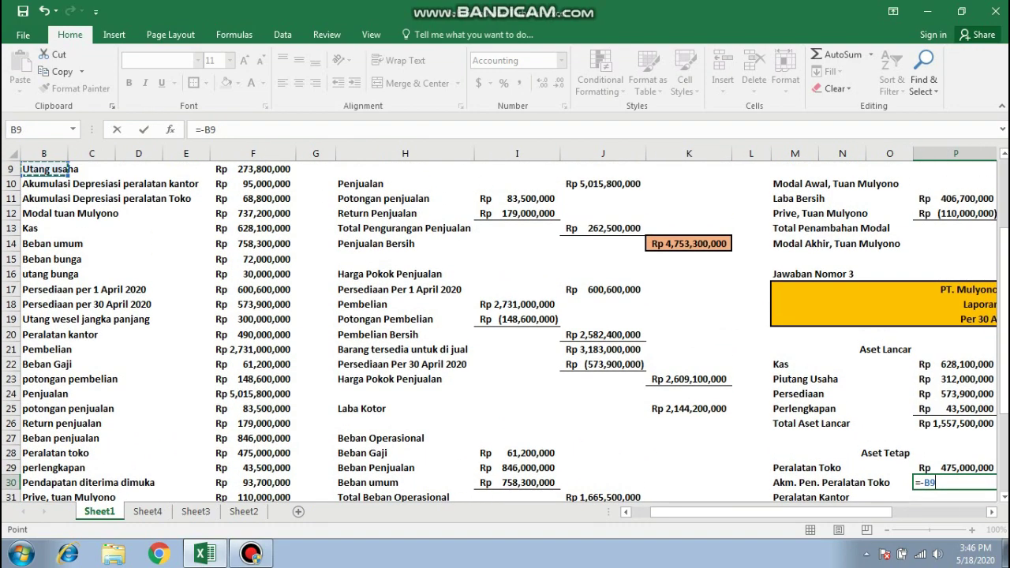
key("Right")
key("Right")
key("Right")
key("Right")
key("Down")
key("Down")
key("Return")
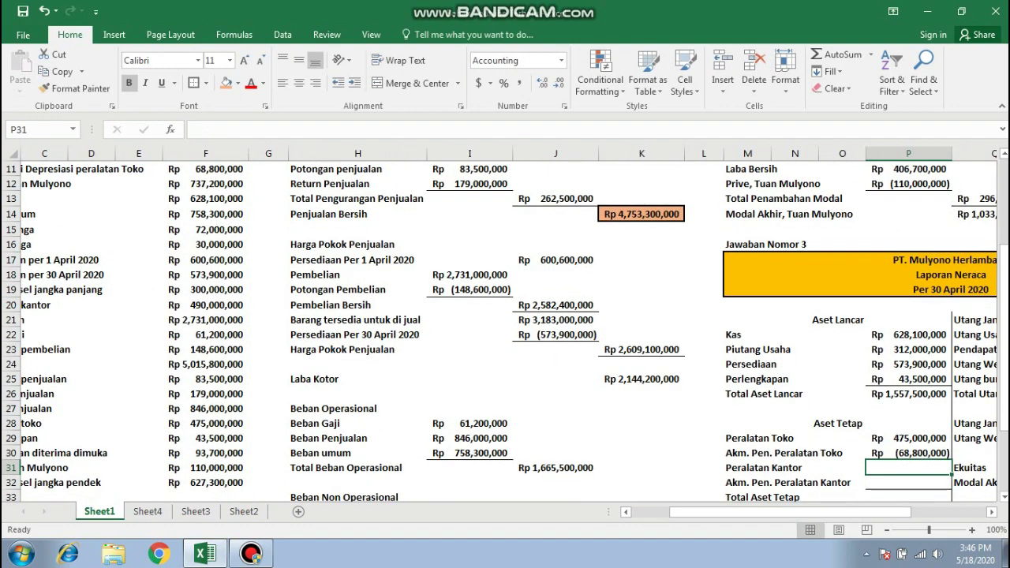
- Link the Peralatan Kantor line to its balance with =F20
type("=")
key("Left")
key("Left")
key("Left")
key("Left")
key("Left")
key("Left")
key("Left")
key("Left")
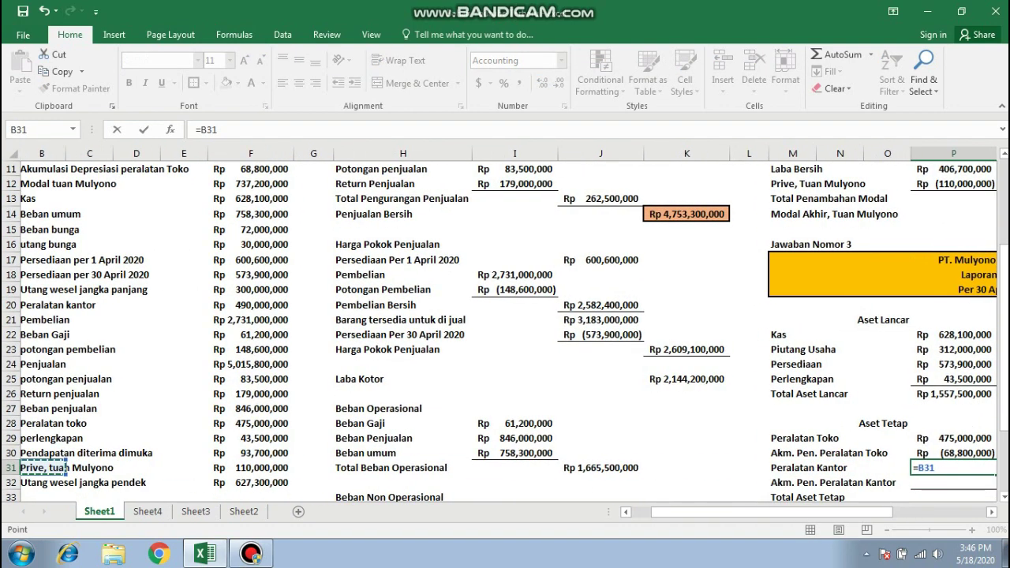
key("Up")
key("Up")
key("Up")
key("Up")
key("Up")
key("Up")
key("Up")
key("Up")
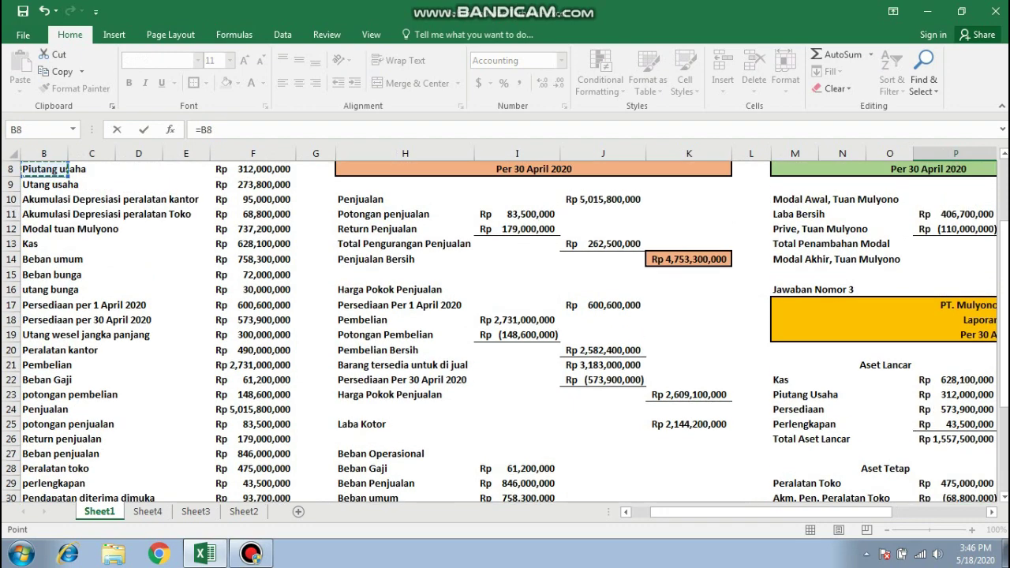
key("Up")
key("Up")
key("Down")
key("Down")
key("Down")
key("Down")
key("Down")
key("Down")
key("Down")
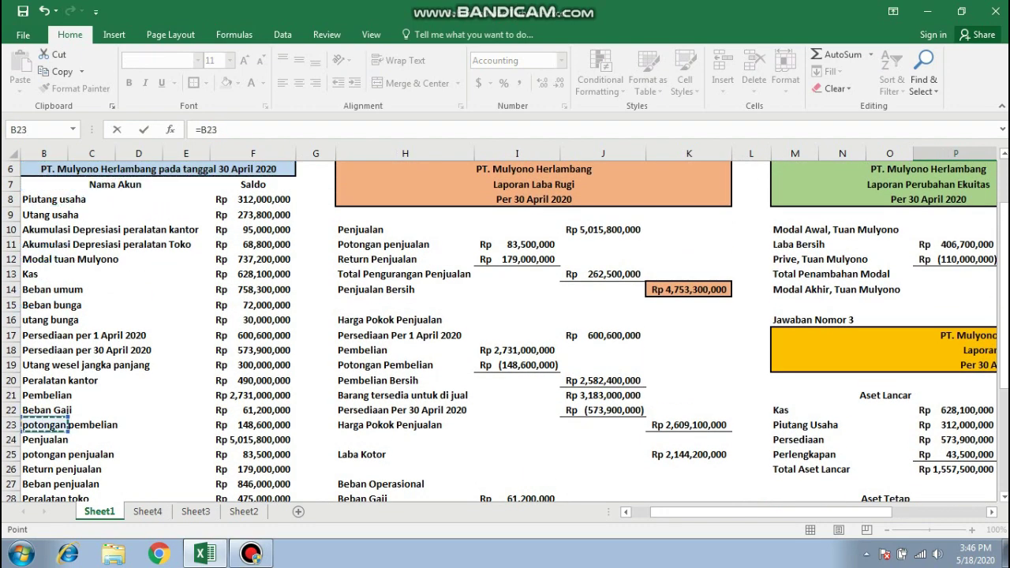
key("Up")
key("Up")
key("Up")
key("Right")
key("Right")
key("Right")
key("Right")
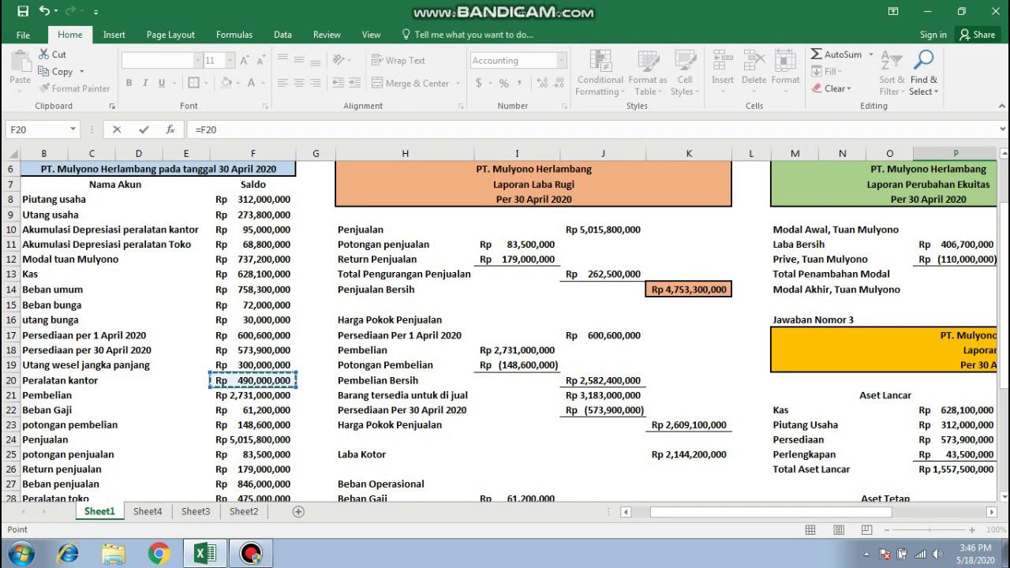
key("Return")
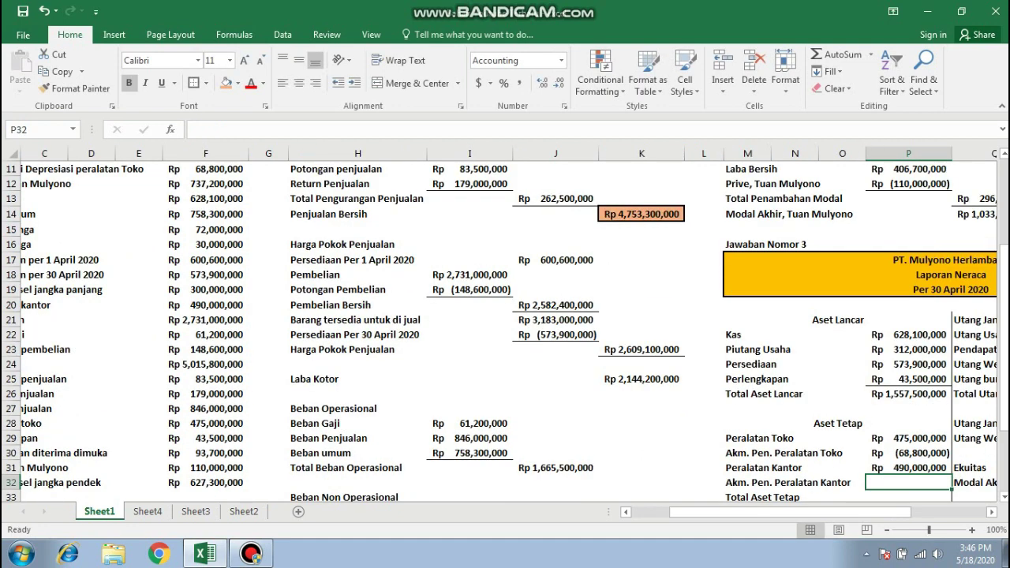
- Enter the office-equipment accumulated depreciation as a negative reference, =-F10
type("=-")
key("Left")
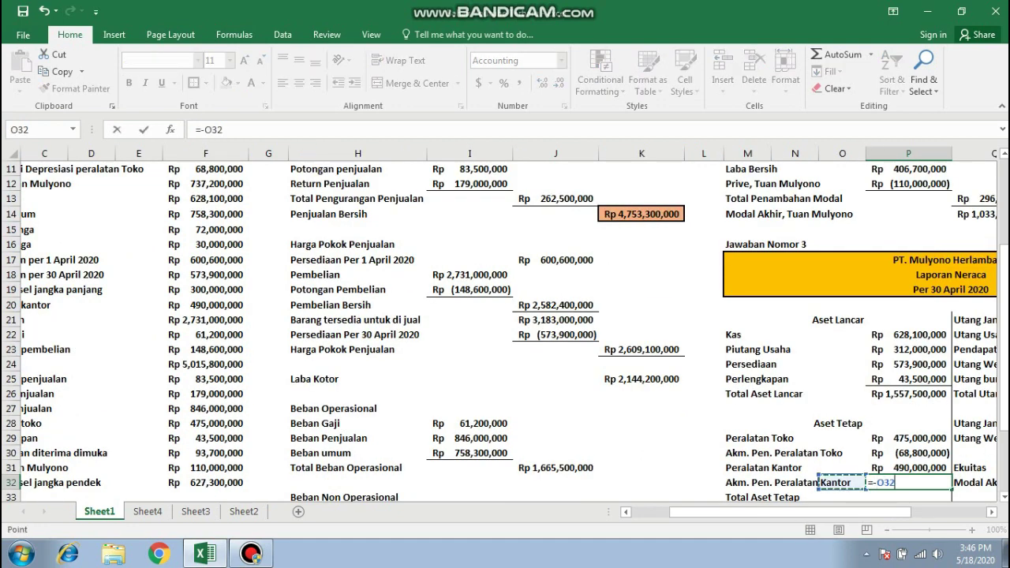
key("Left")
key("Left")
key("Left")
key("Left")
key("Left")
key("Left")
key("Up")
key("Up")
key("Up")
key("Up")
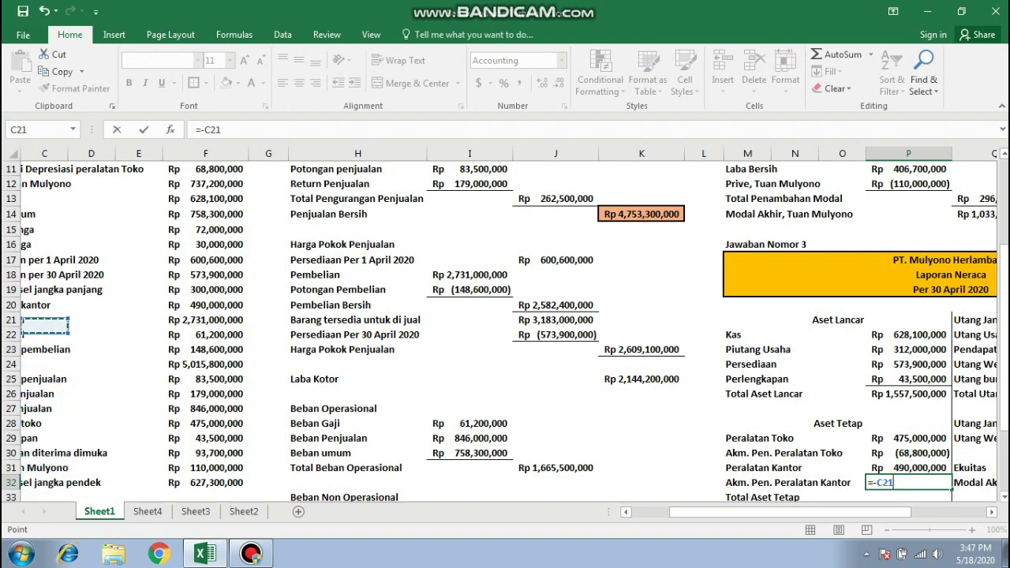
key("Up")
key("Up")
key("Up")
key("Up")
key("Right")
key("Right")
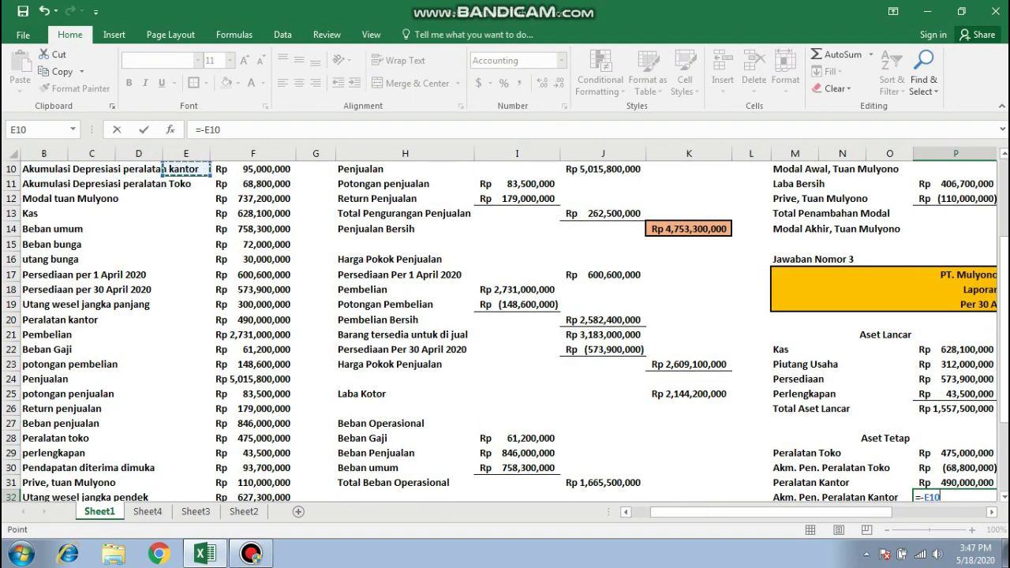
key("Right")
key("Return")
key("Return")
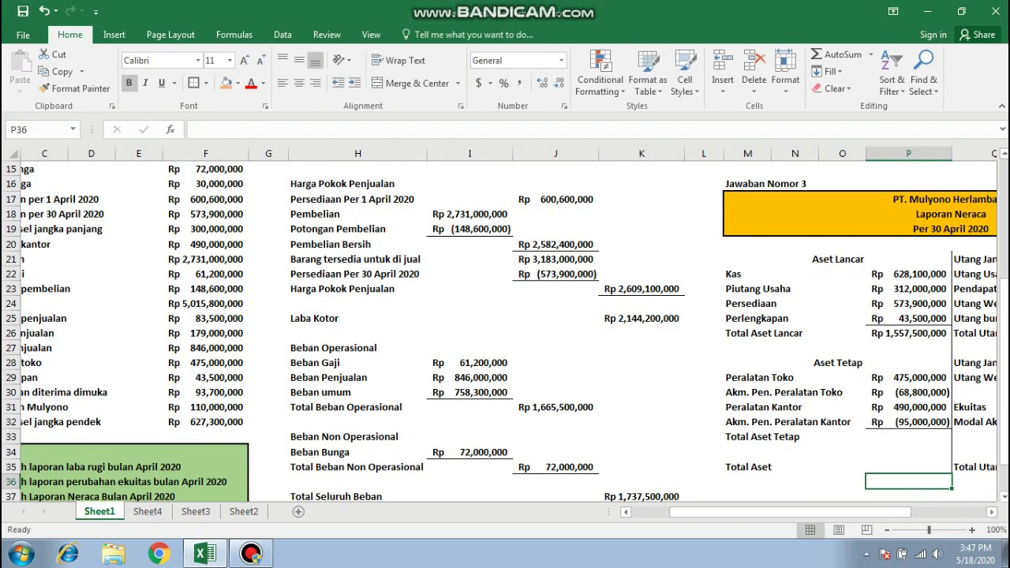
- Total P29:P32 with SUM as Total Aset Tetap, Rp 801,200,000
key("Up")
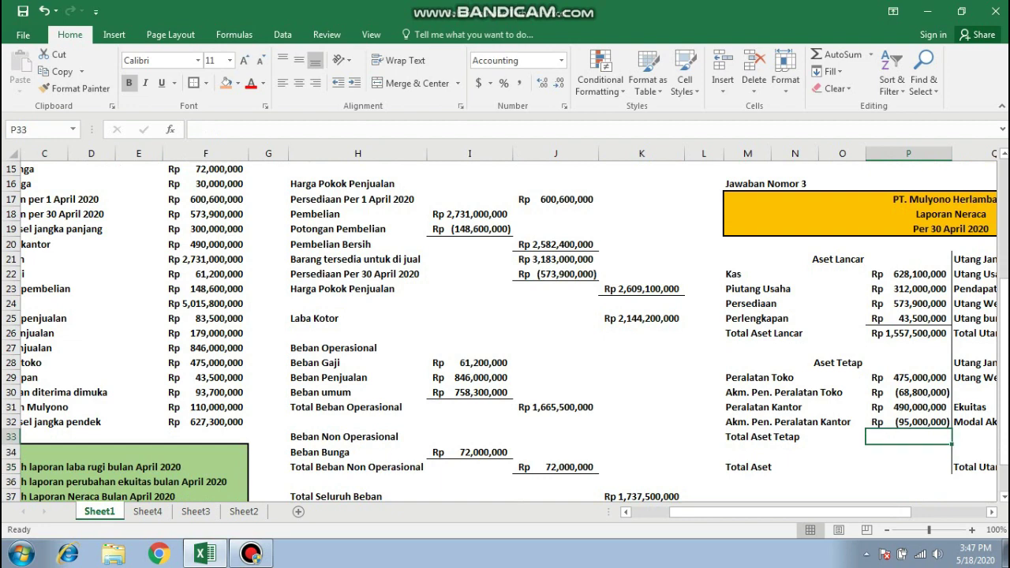
type("=sum(")
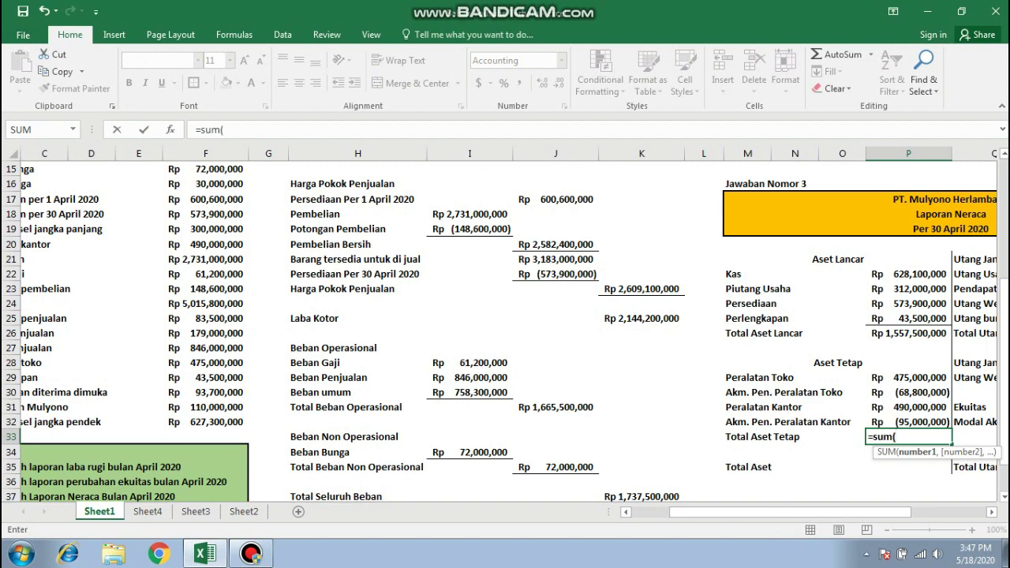
left_click_drag(907, 377, 923, 410)
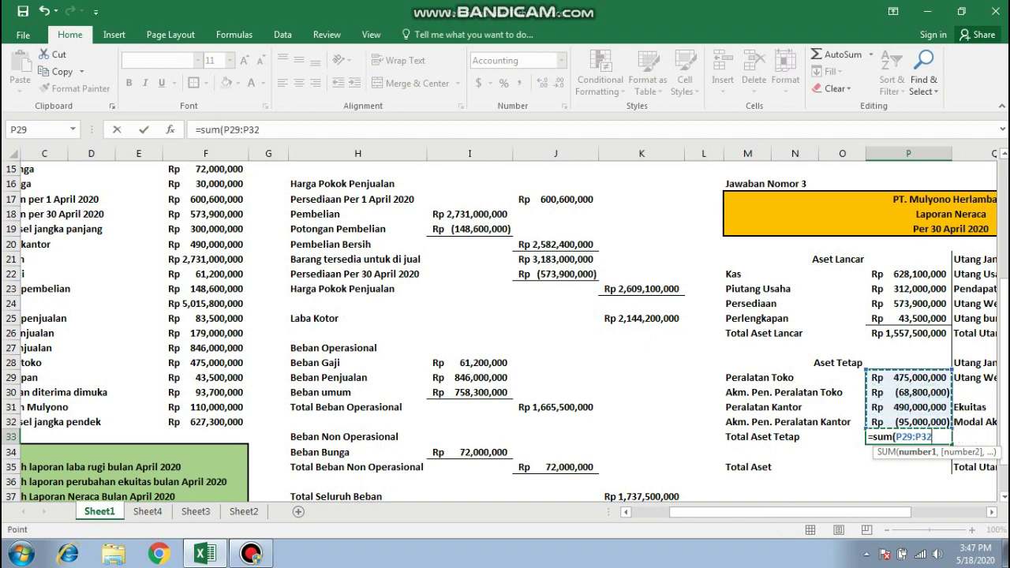
key("Return")
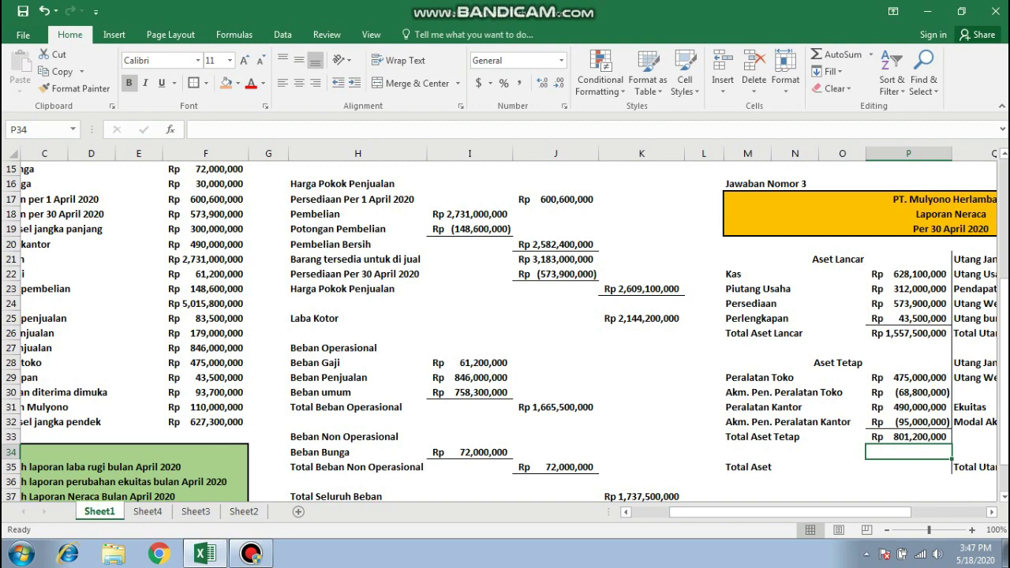
key("Right")
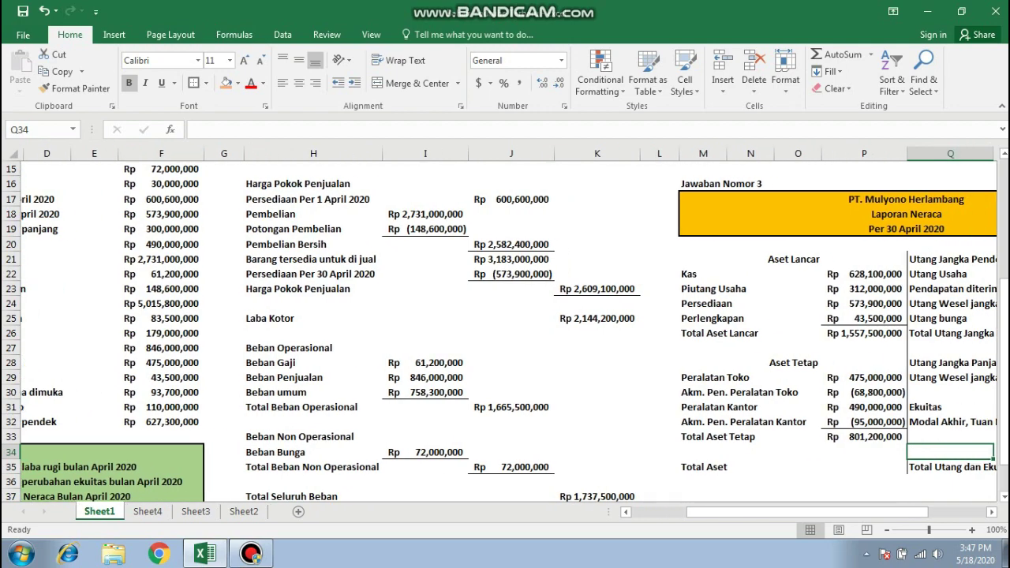
key("Left")
key("Down")
key("Right")
key("Right")
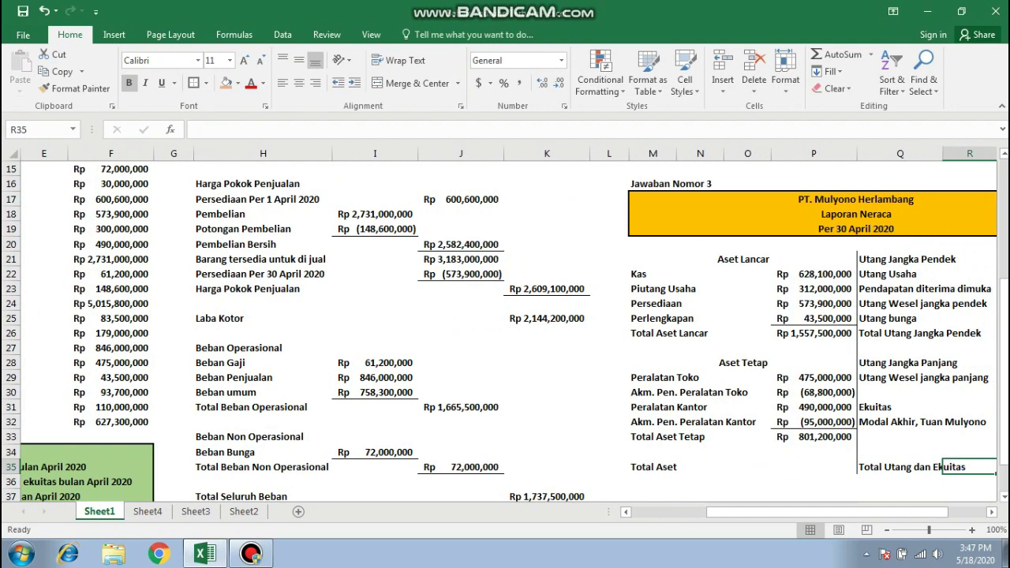
key("Right")
key("Right")
key("Right")
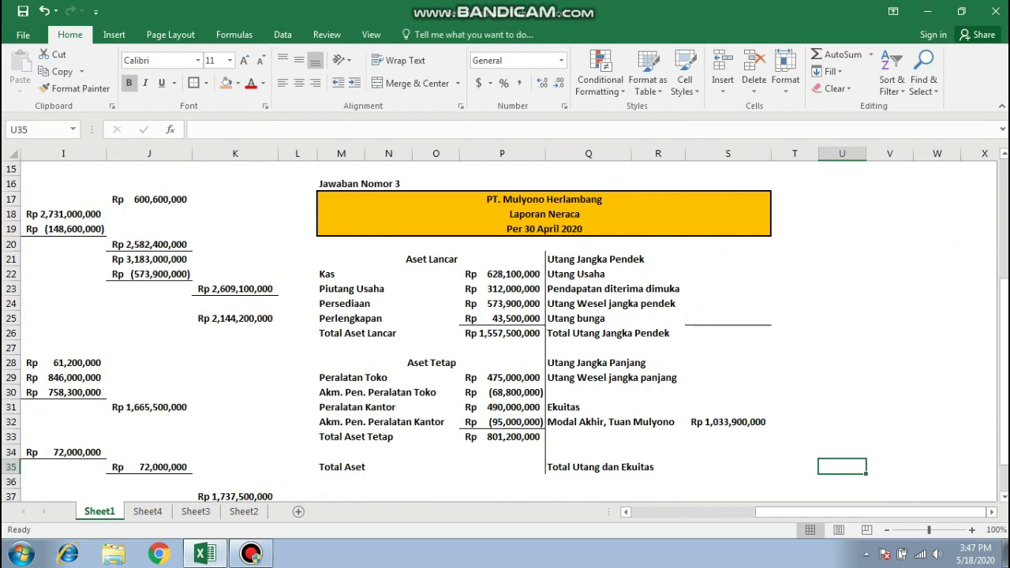
key("Left")
key("Up")
key("Up")
key("Up")
key("Up")
key("Up")
key("Up")
key("Up")
key("Up")
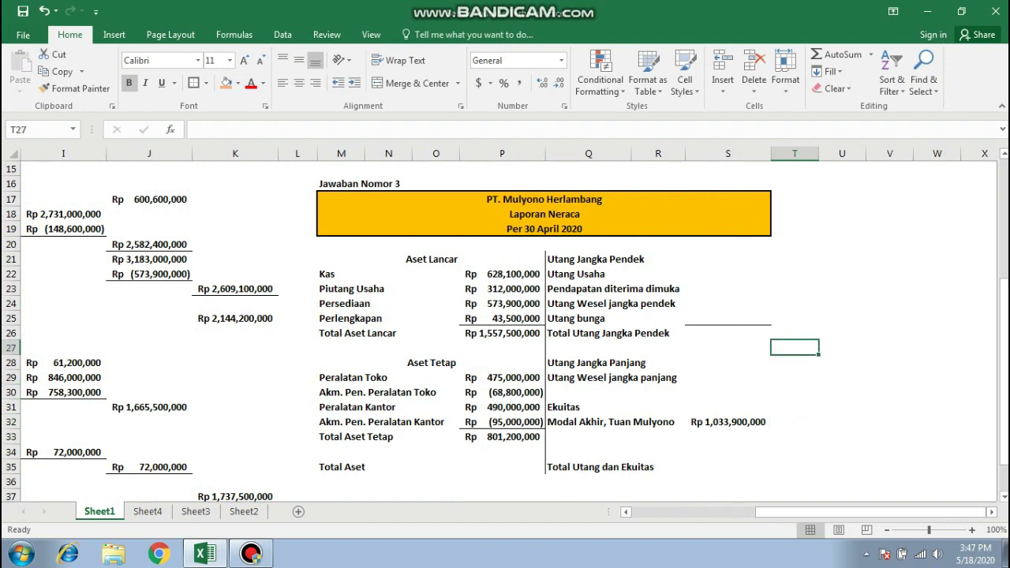
left_click(728, 421)
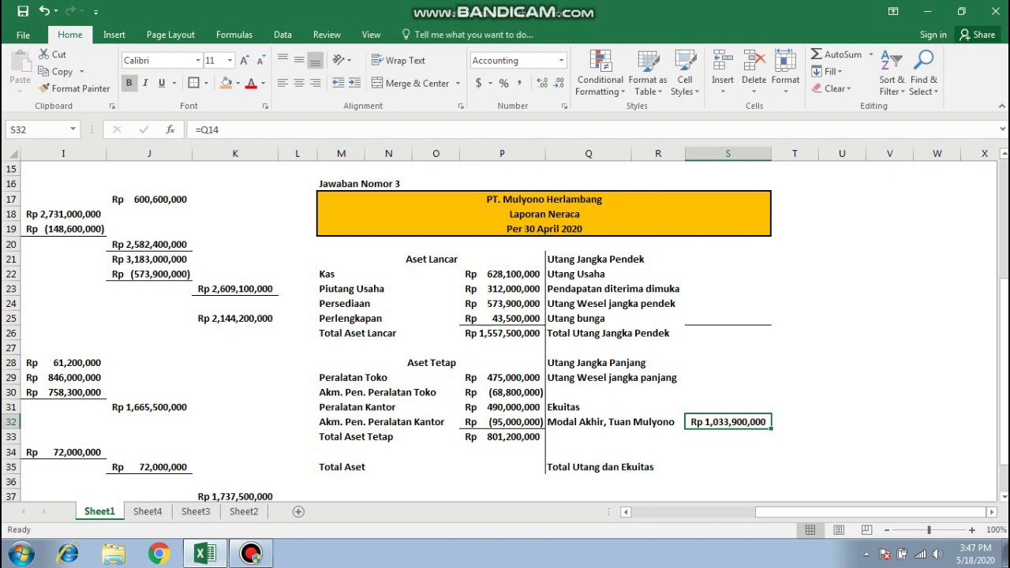
key("Up")
key("Up")
key("Up")
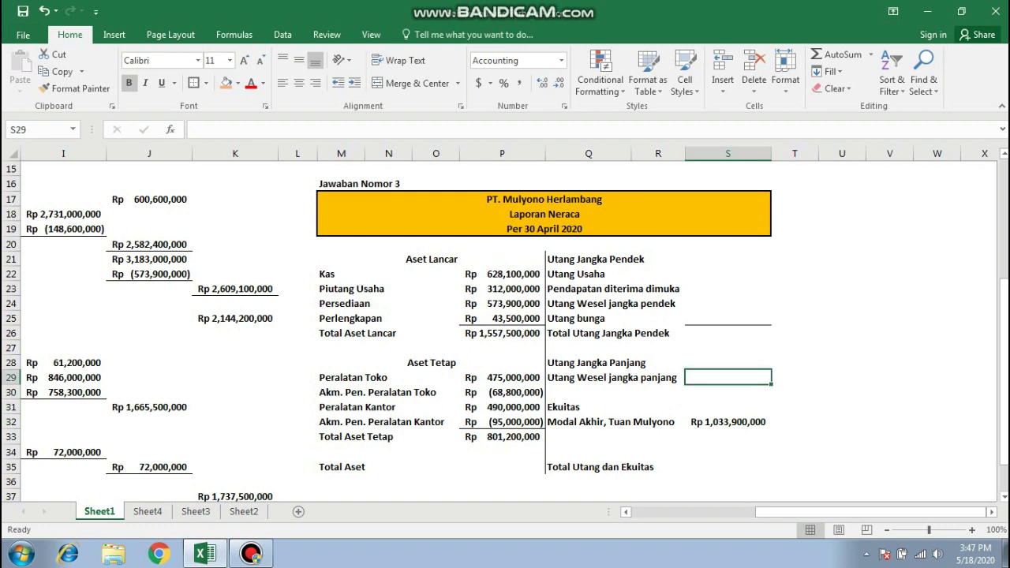
key("Up")
key("Up")
key("Up")
key("Up")
key("Up")
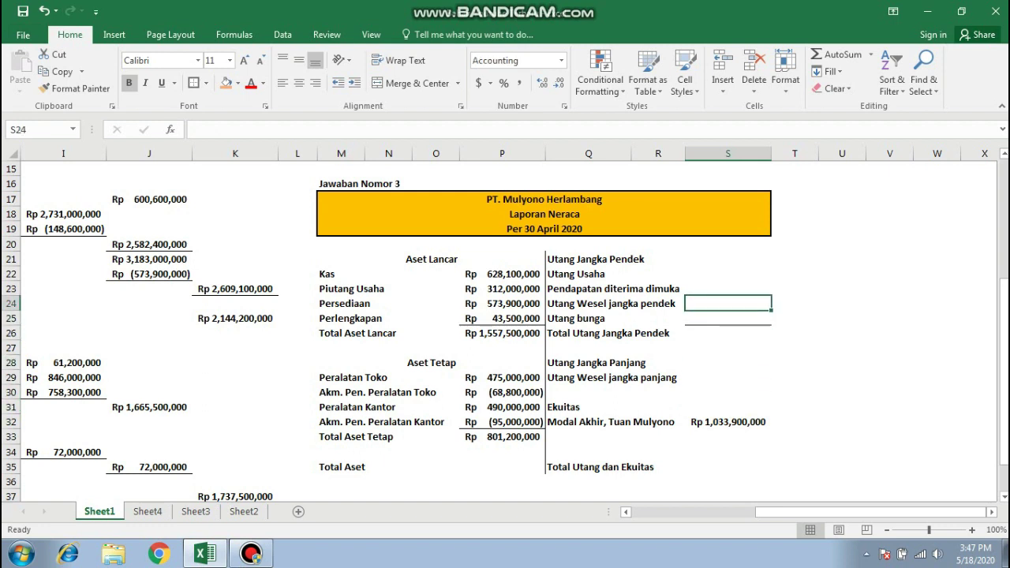
key("Up")
key("Up")
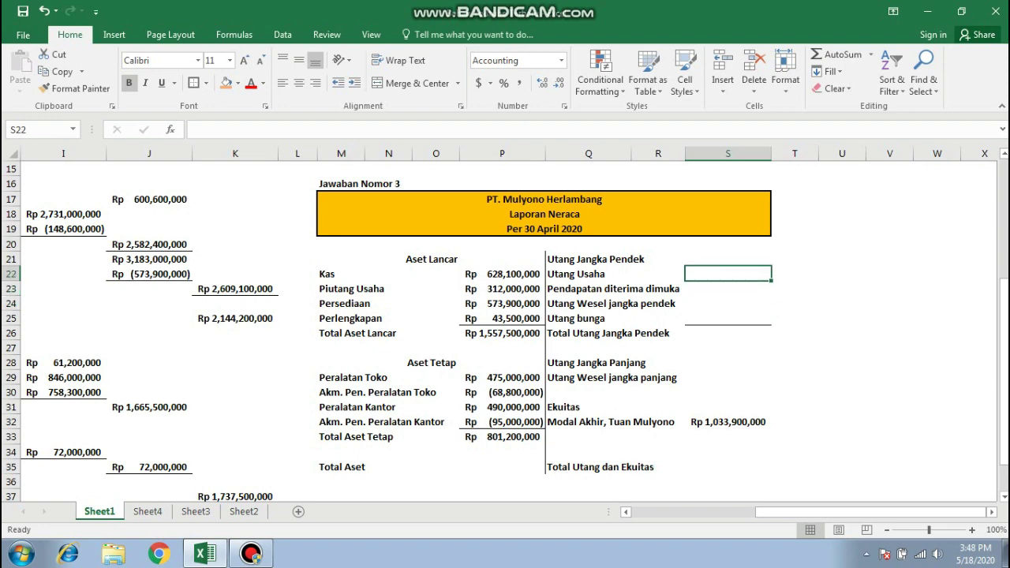
- Link Utang Usaha to =F9 (Rp 273,800,000) and Pendapatan diterima dimuka to =F30 (Rp 93,700,000)
type("=")
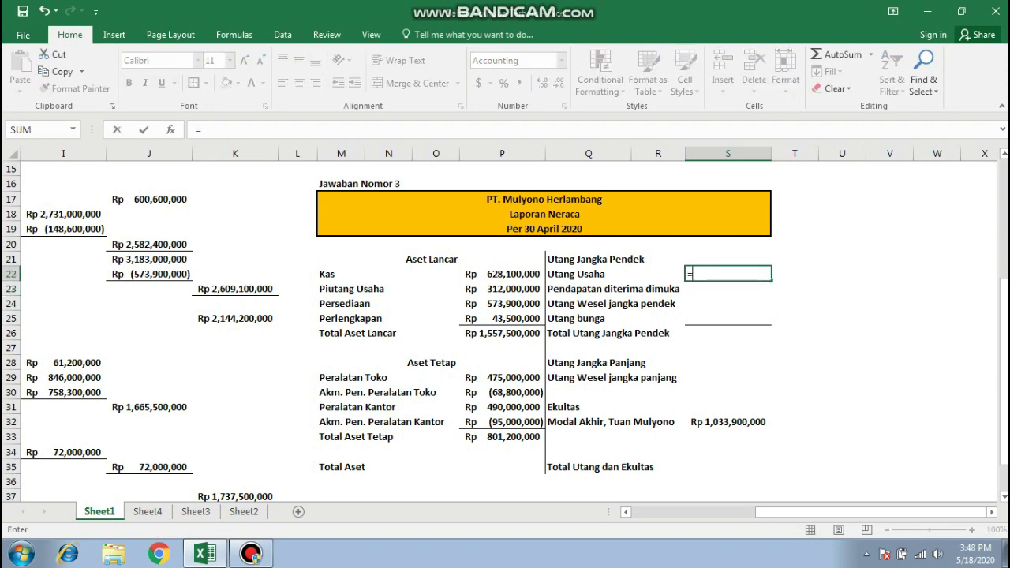
key("Left")
key("Left")
key("Left")
key("Left")
key("Left")
key("Left")
key("Left")
key("Left")
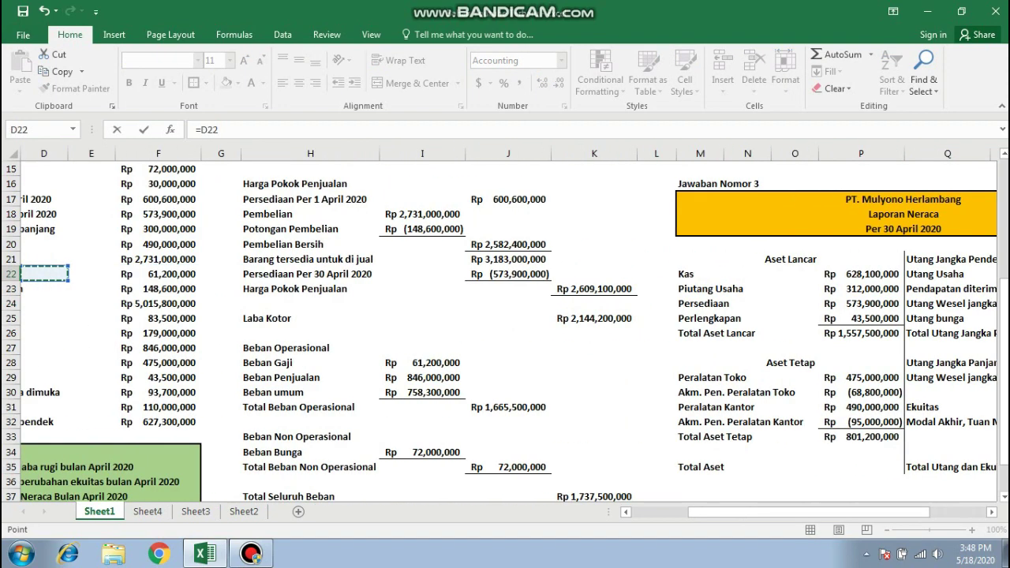
key("Left")
key("Left")
key("Up")
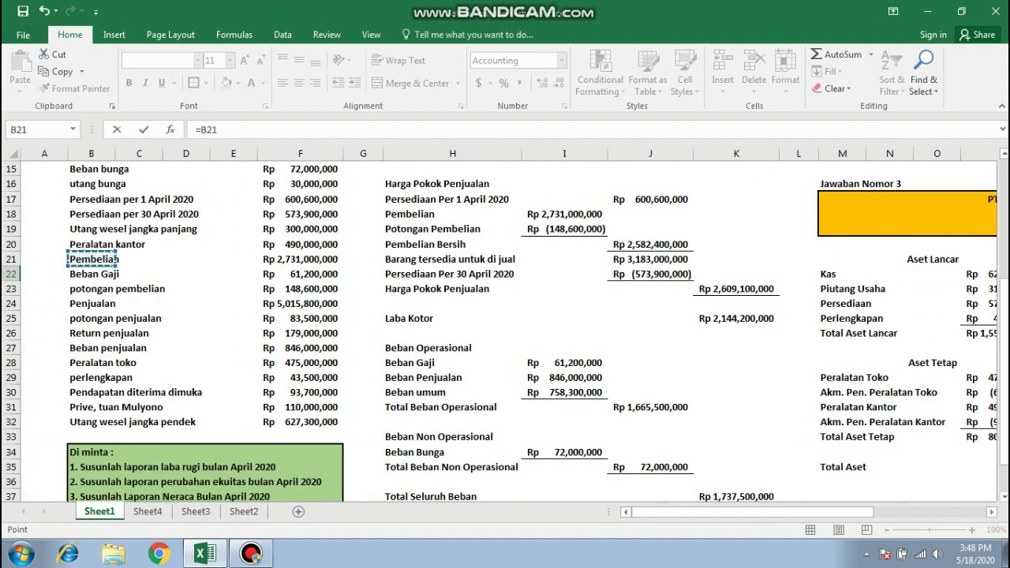
key("Up")
key("Up")
key("Up")
key("Up")
key("Up")
key("Up")
key("Up")
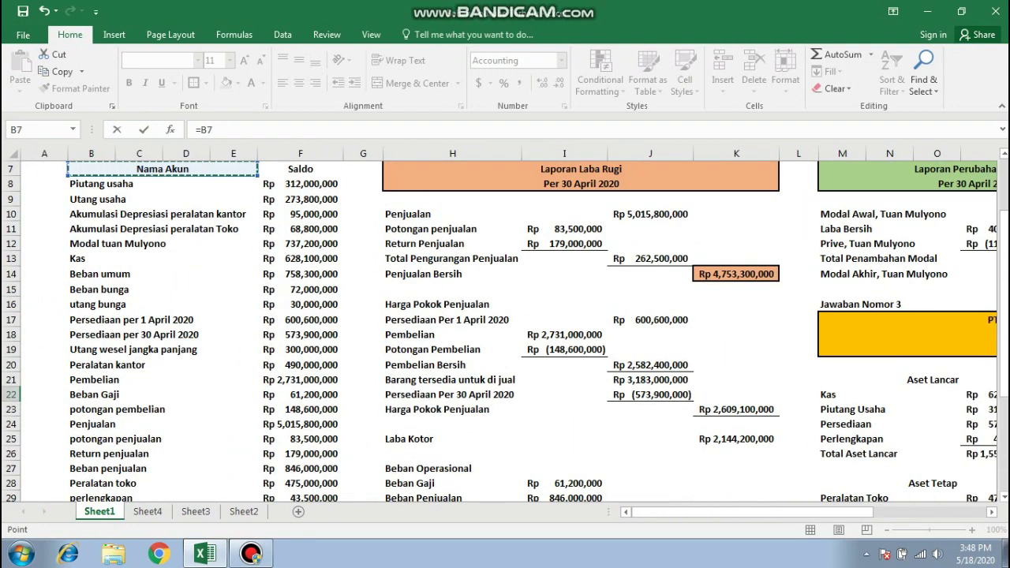
key("Right")
key("Right")
key("Right")
key("Right")
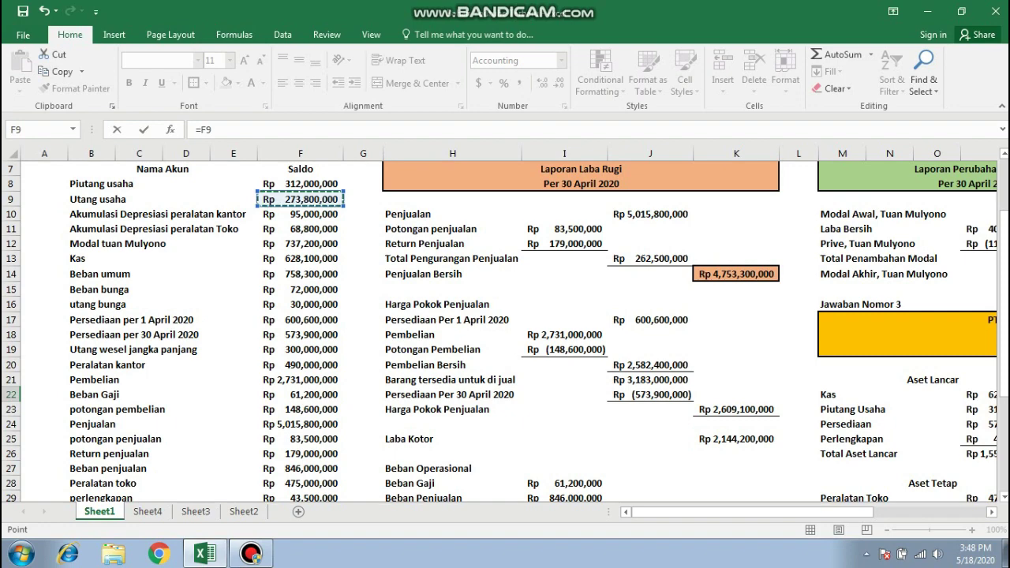
key("Return")
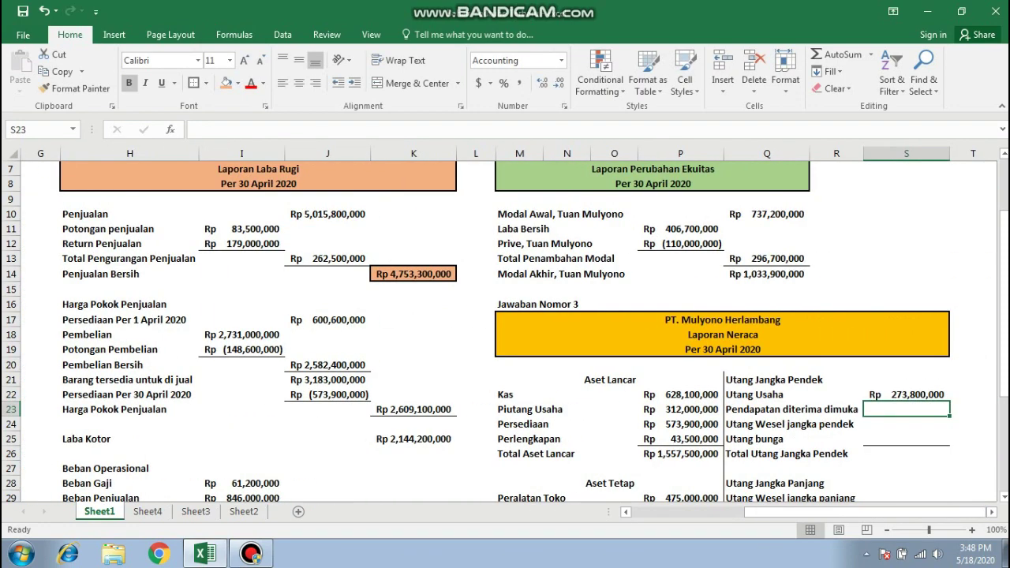
type("=")
key("Left")
key("Left")
key("Left")
key("Left")
key("Left")
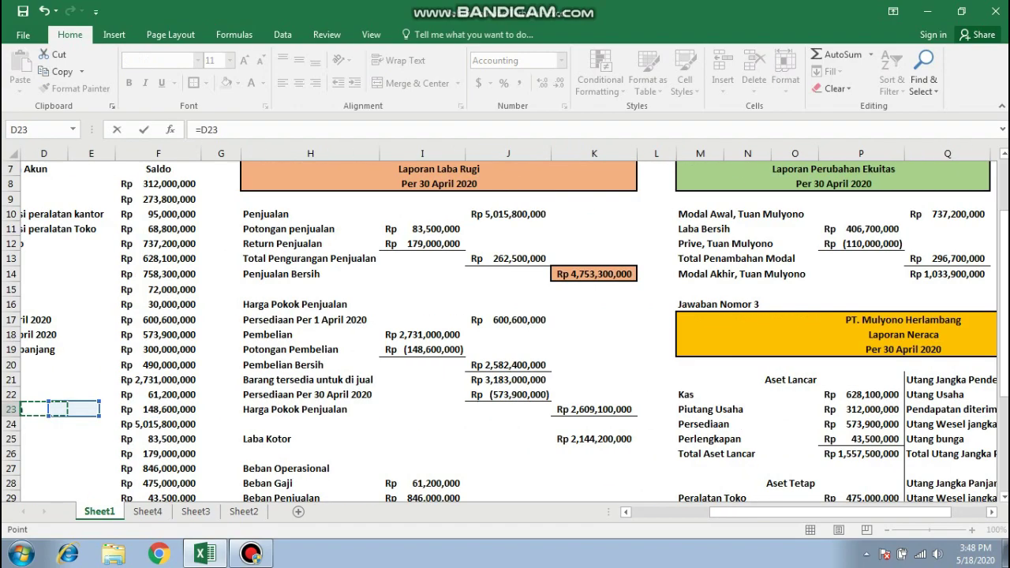
key("Left")
key("Left")
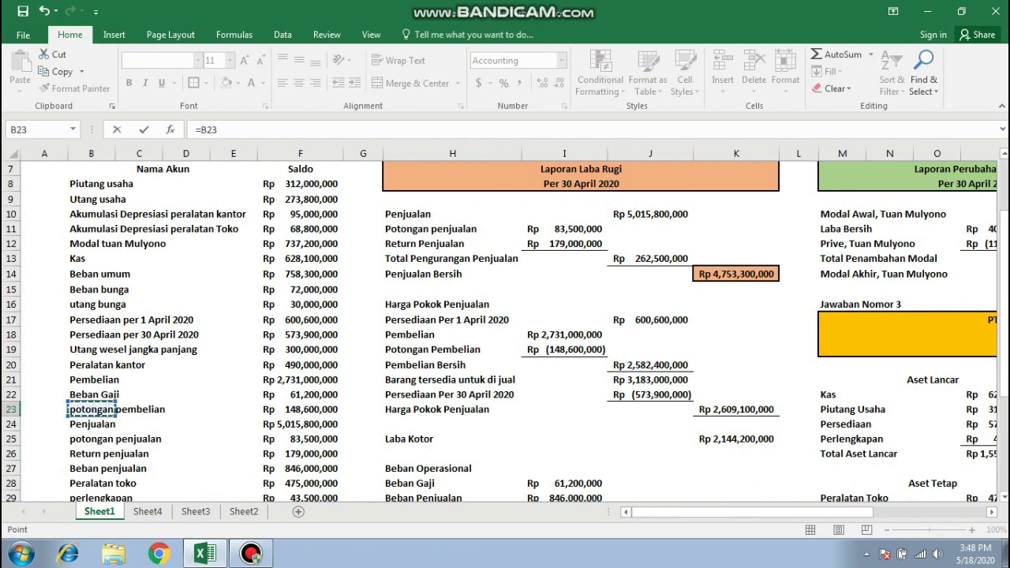
key("Down")
key("Down")
key("Down")
key("Down")
key("Down")
key("Down")
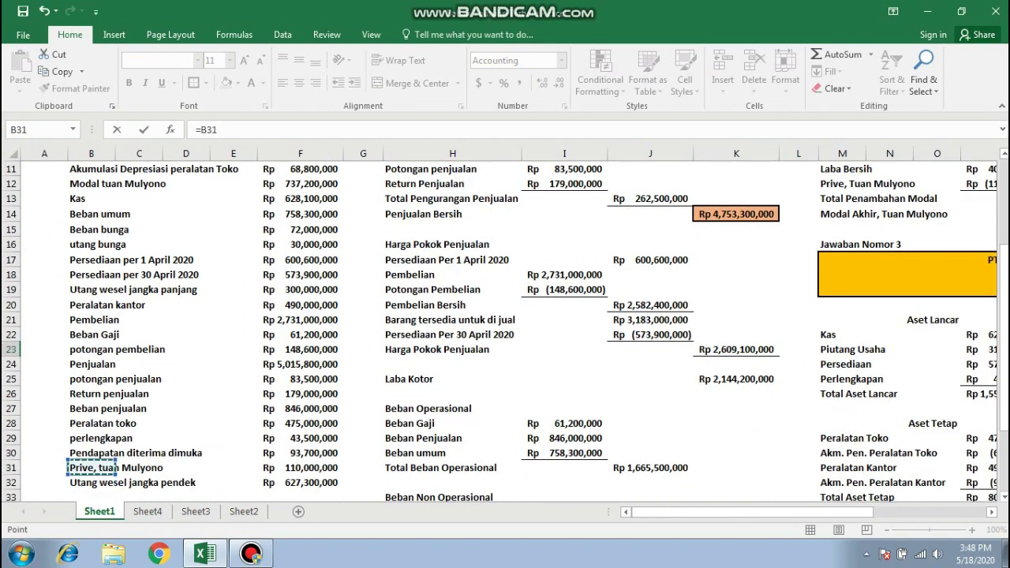
key("Right")
key("Right")
key("Right")
key("Right")
key("Up")
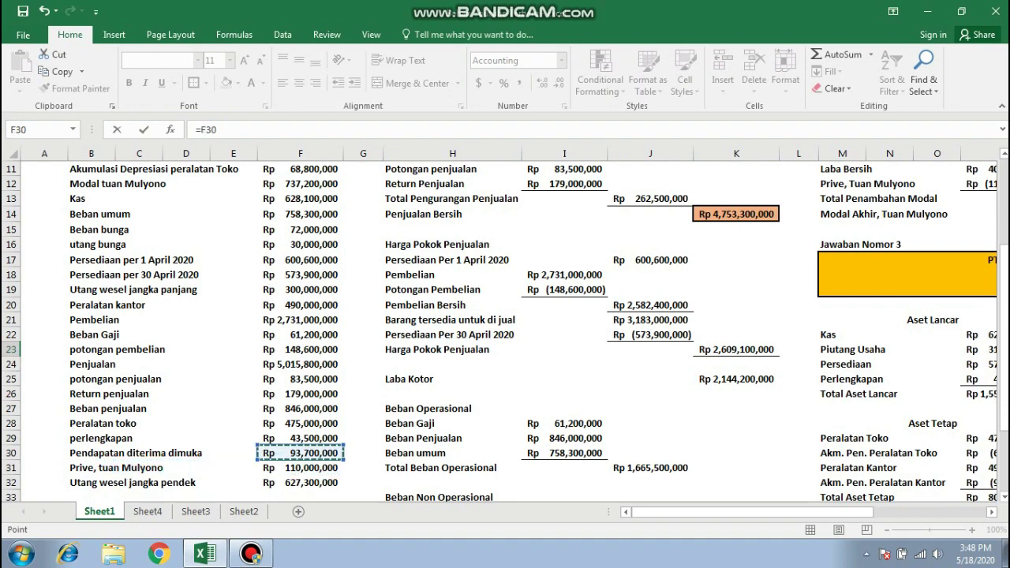
key("Return")
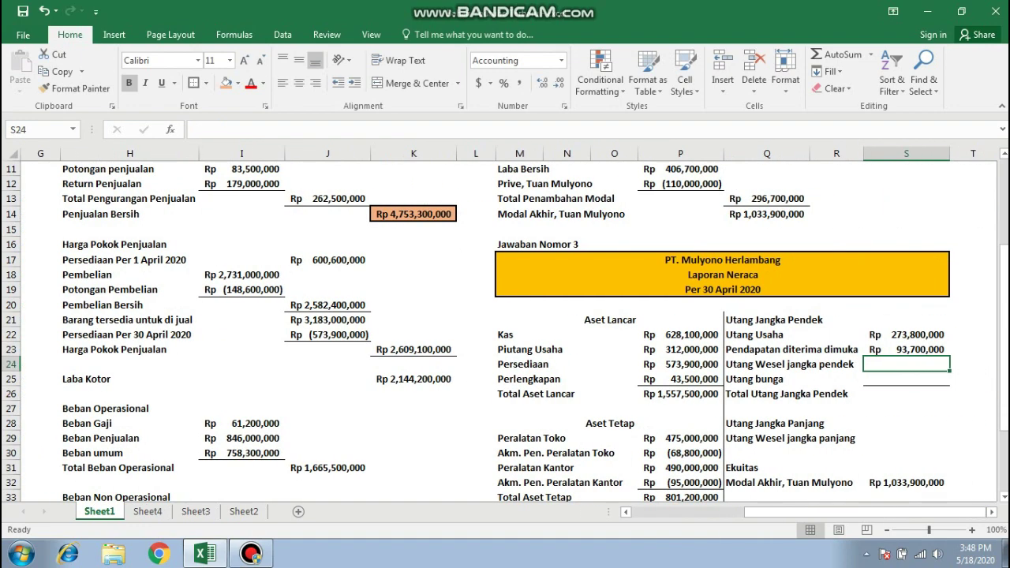
- Link Utang Wesel jangka pendek to =F32 (Rp 627,300,000) and Utang bunga to =F16 (Rp 30,000,000)
type("=")
key("Left")
key("Left")
key("Left")
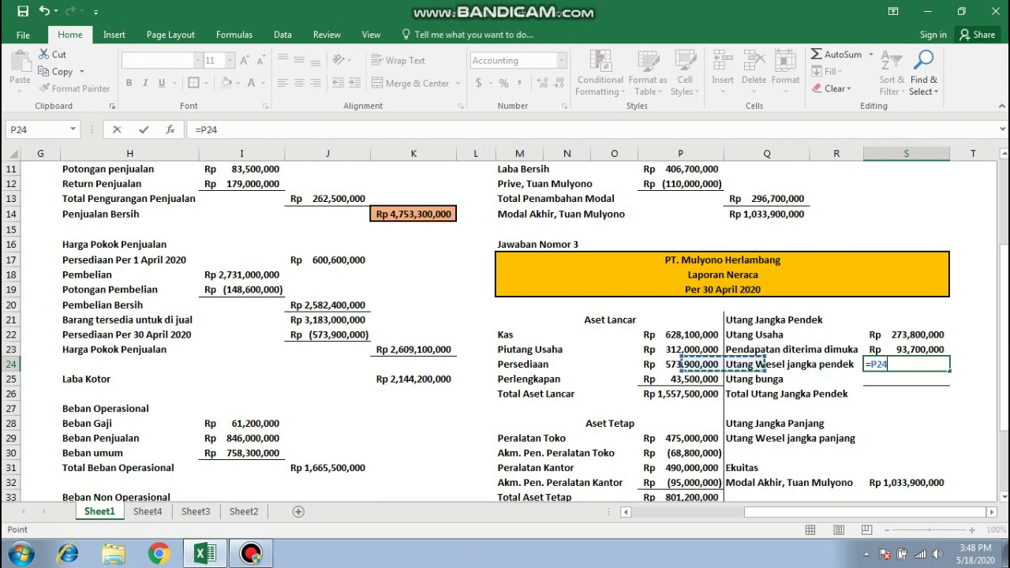
key("Left")
key("Left")
key("Left")
key("Left")
key("Down")
key("Down")
key("Down")
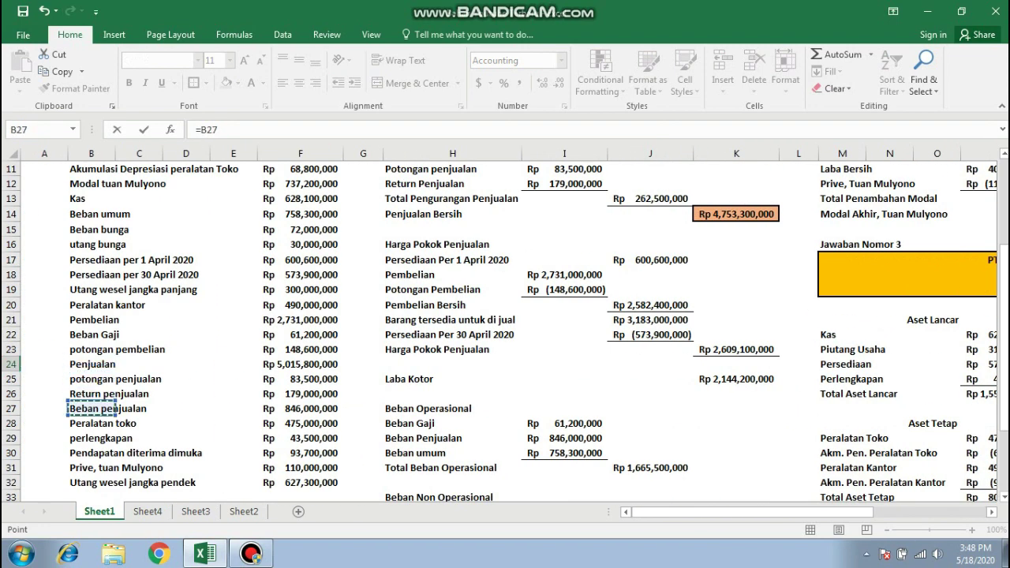
key("Right")
key("Right")
key("Right")
key("Right")
key("Down")
key("Down")
key("Down")
key("Down")
key("Down")
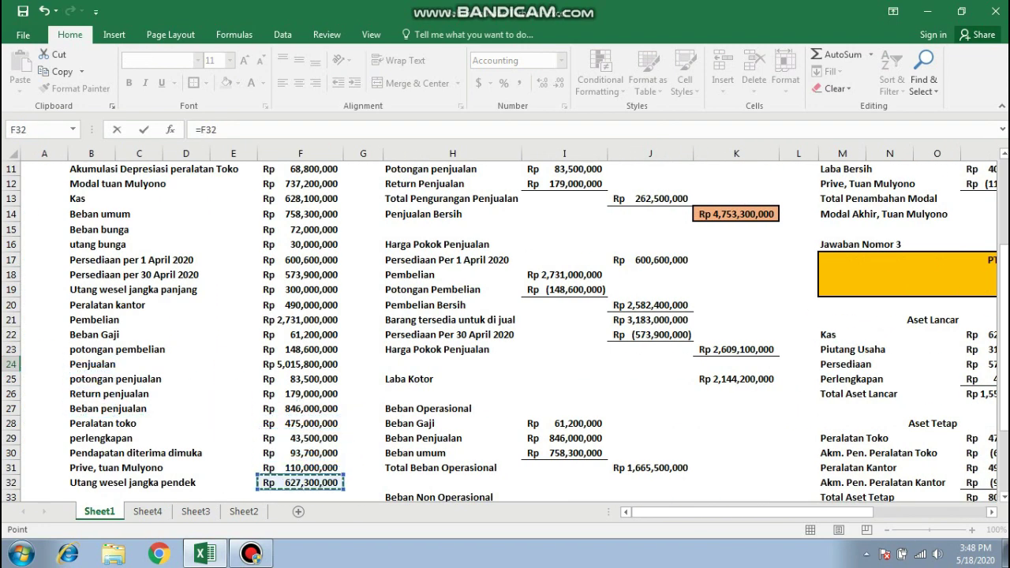
key("Return")
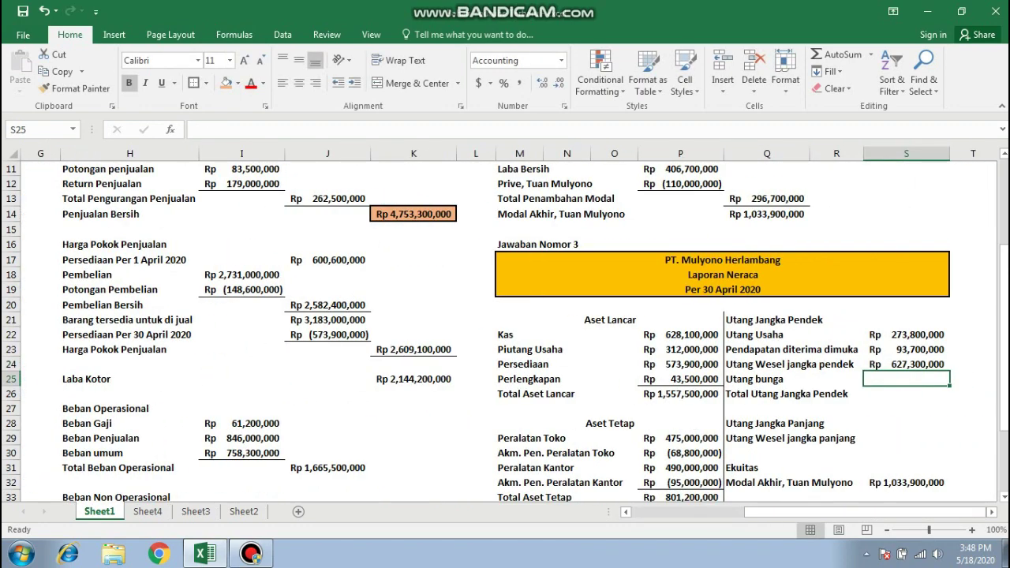
type("=")
key("Left")
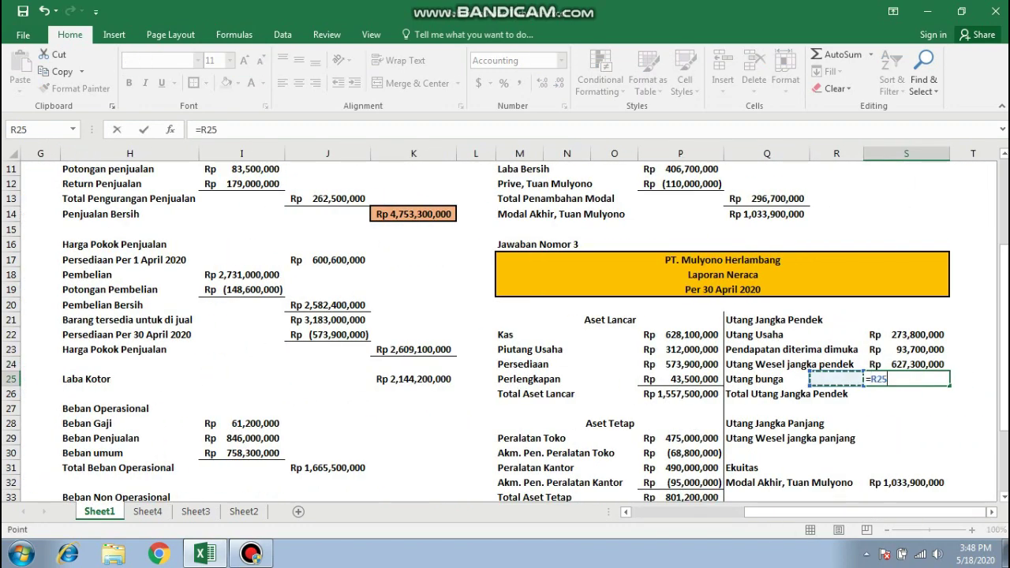
key("Left")
key("Left")
key("Left")
key("Left")
key("Left")
key("Left")
key("Up")
key("Up")
key("Up")
key("Up")
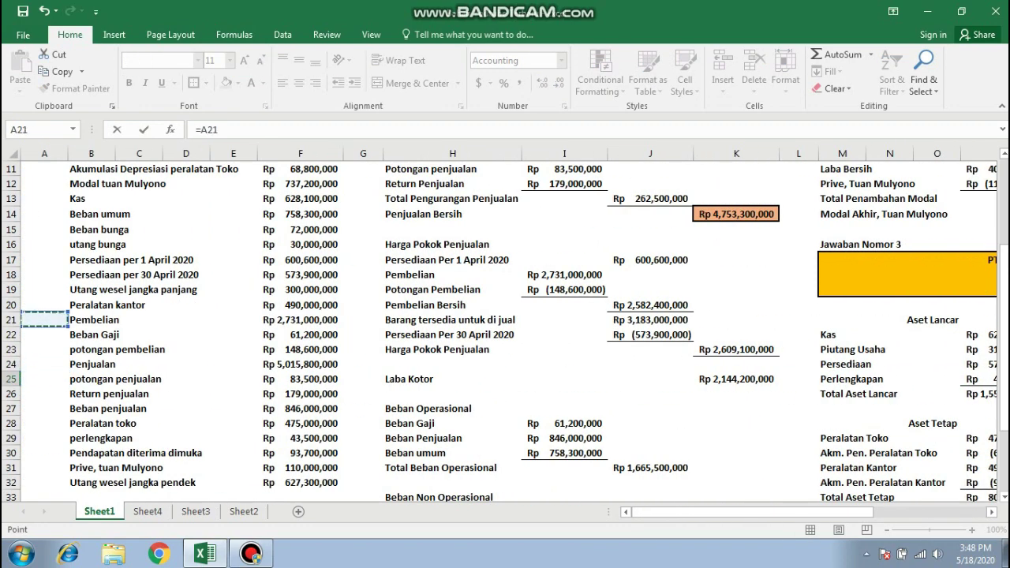
key("Right")
key("Right")
key("Right")
key("Right")
key("Right")
key("Up")
key("Up")
key("Up")
key("Up")
key("Up")
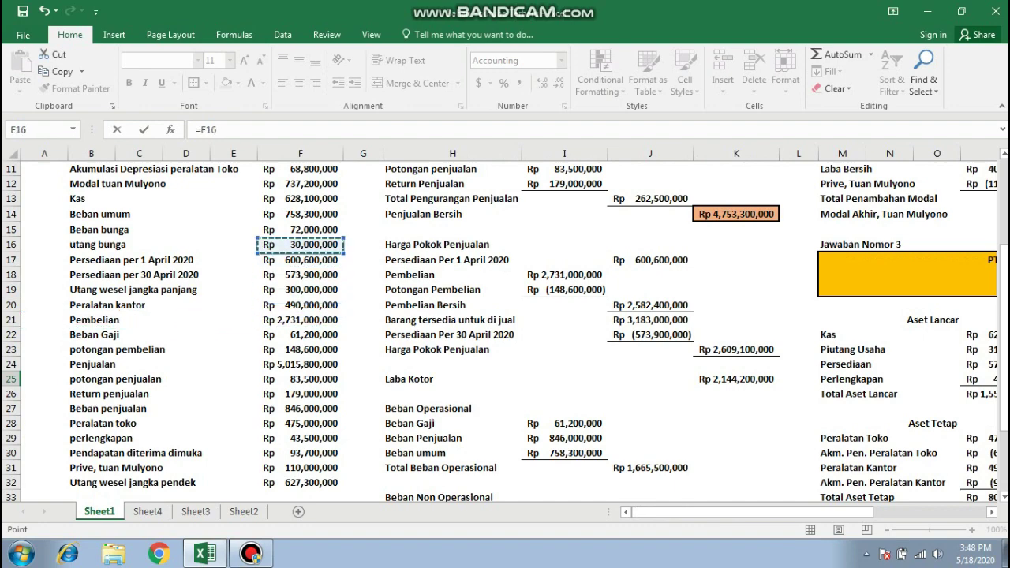
key("Return")
key("Down")
key("Down")
key("Up")
key("Up")
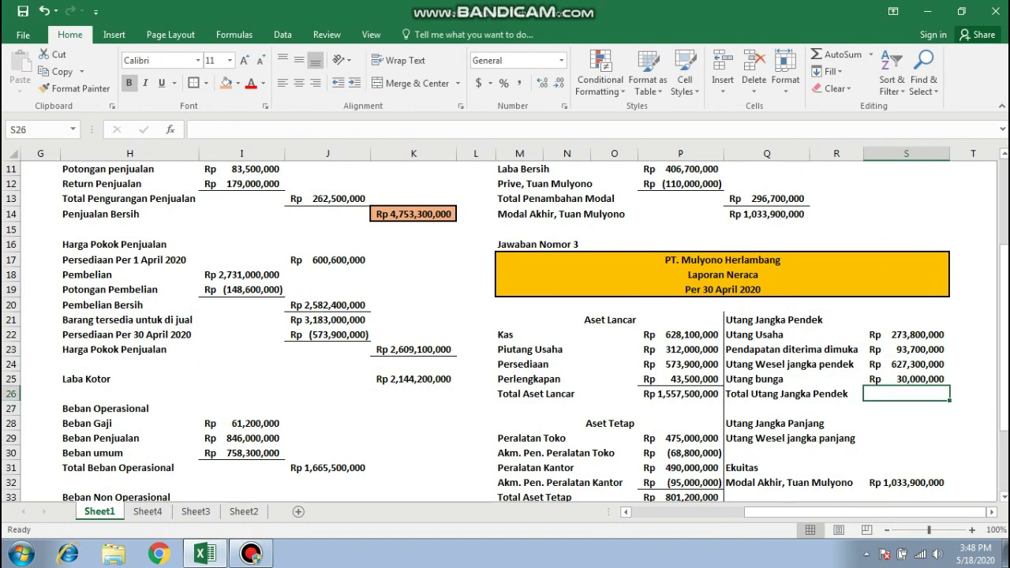
- Sum S22:S25 in S26 for Utang Jangka Pendek, Rp 1,024,800,000
type("=sum")
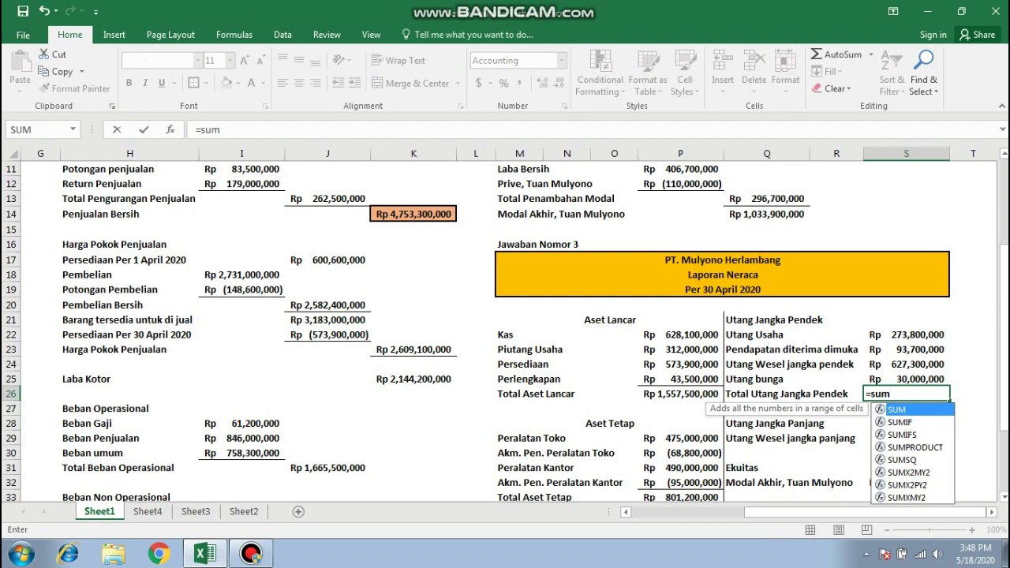
type("(")
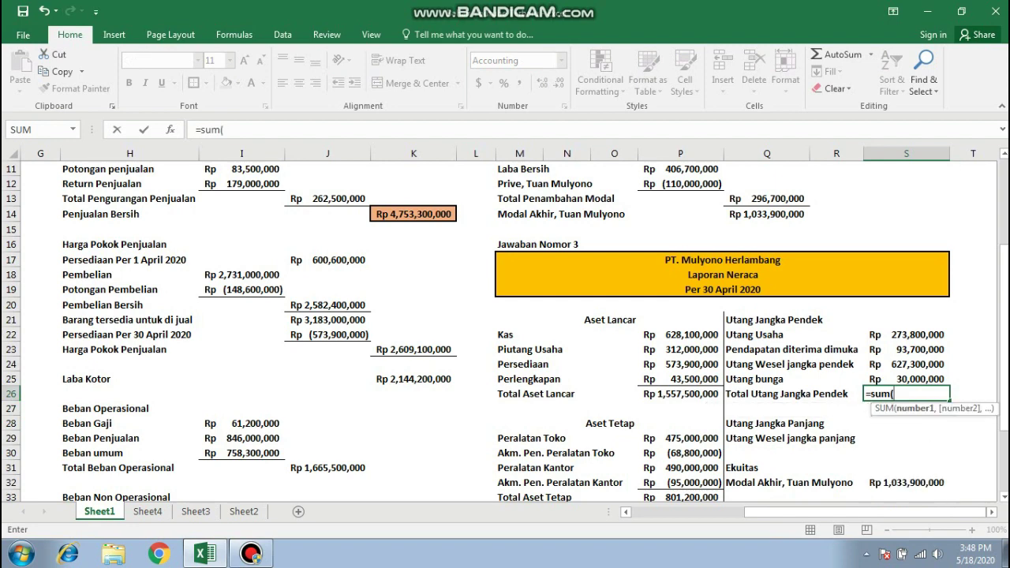
left_click_drag(906, 334, 906, 379)
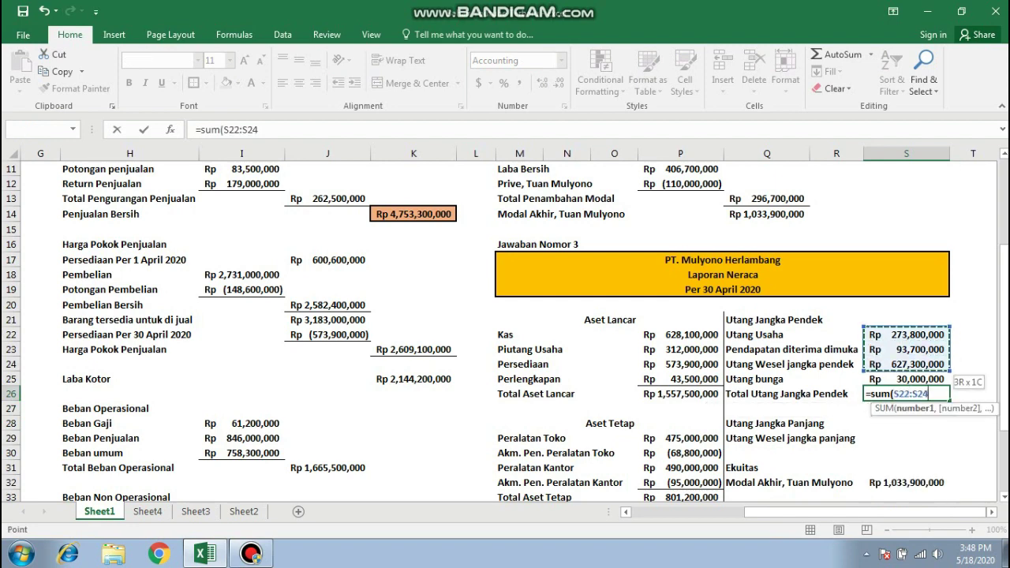
key("Return")
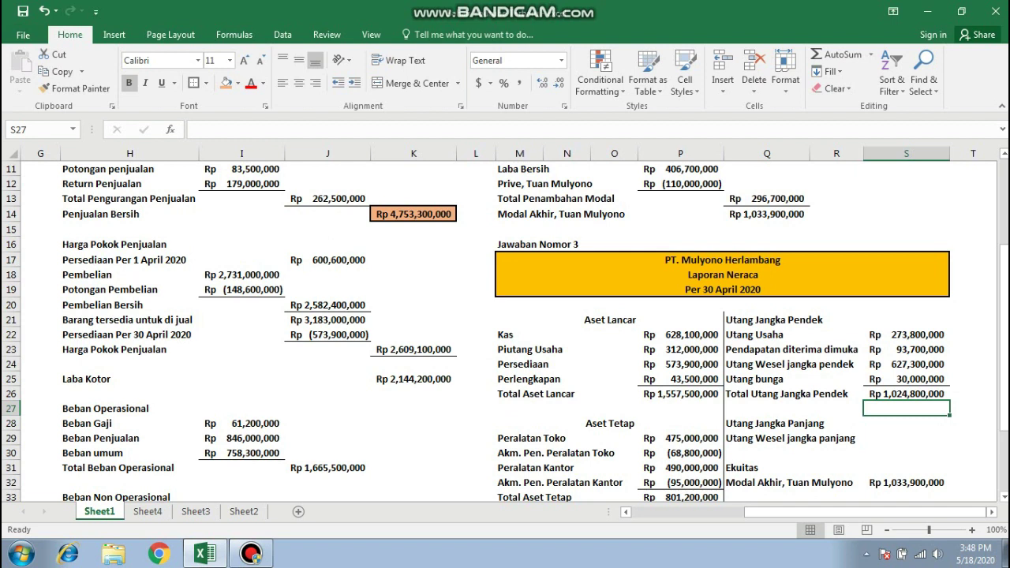
- Link Utang Wesel jangka panjang in S29 to =F19, Rp 300,000,000
key("Down")
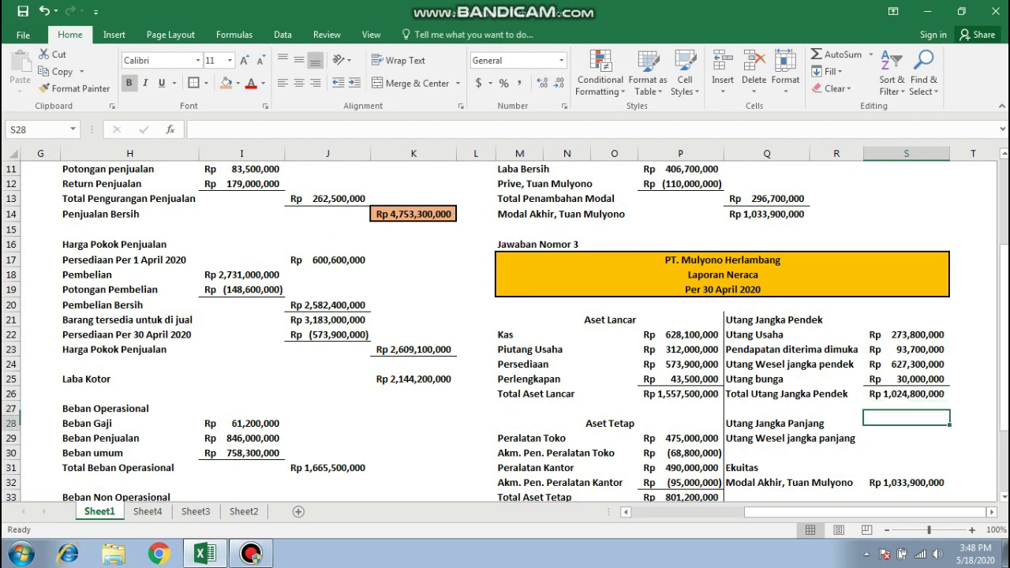
key("Down")
key("Down")
key("Up")
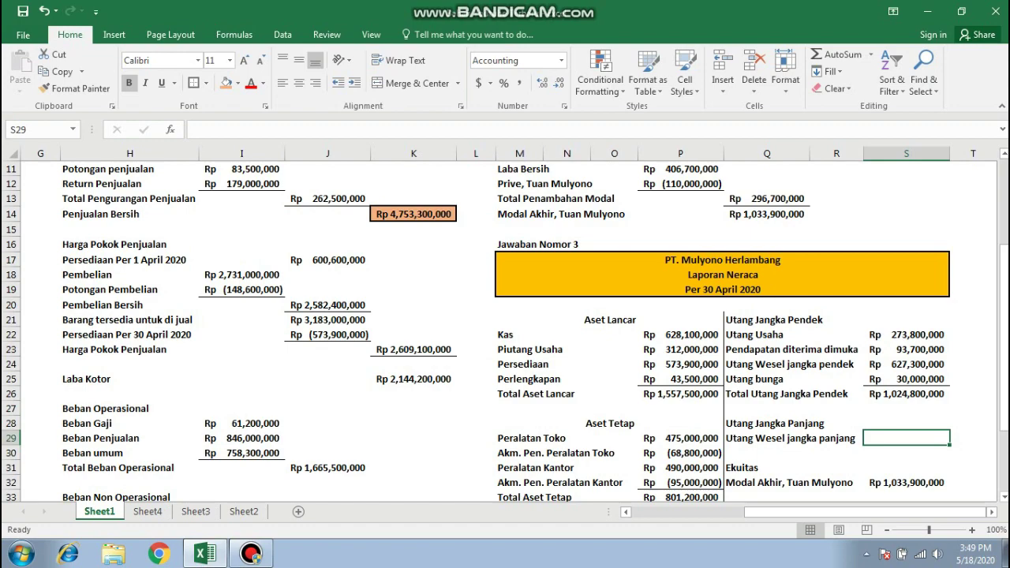
type("=")
key("Left")
key("Left")
key("Left")
key("Left")
key("Left")
key("Left")
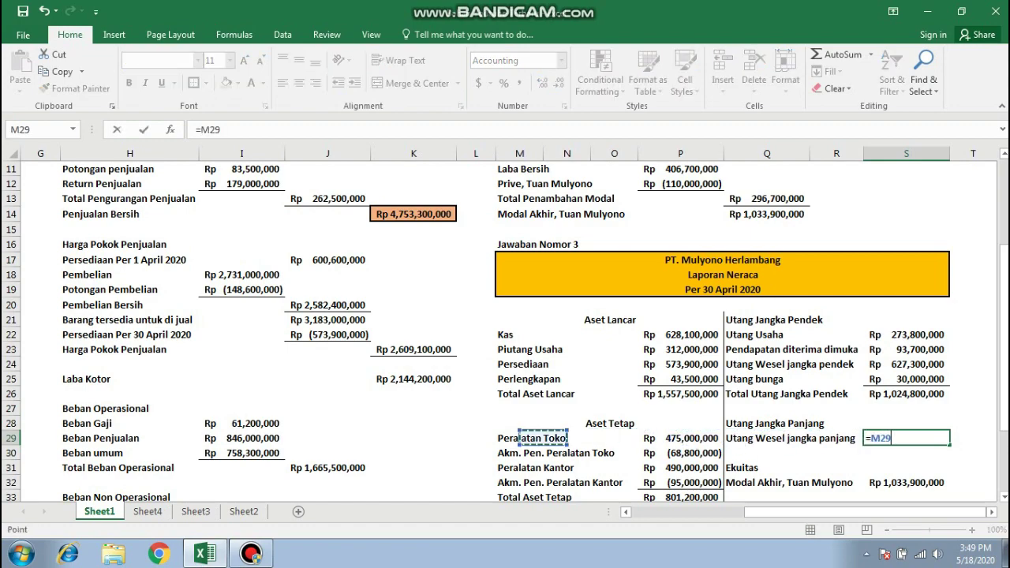
key("Left")
key("Left")
key("Left")
key("Left")
key("Left")
key("Left")
key("Left")
key("Left")
key("Left")
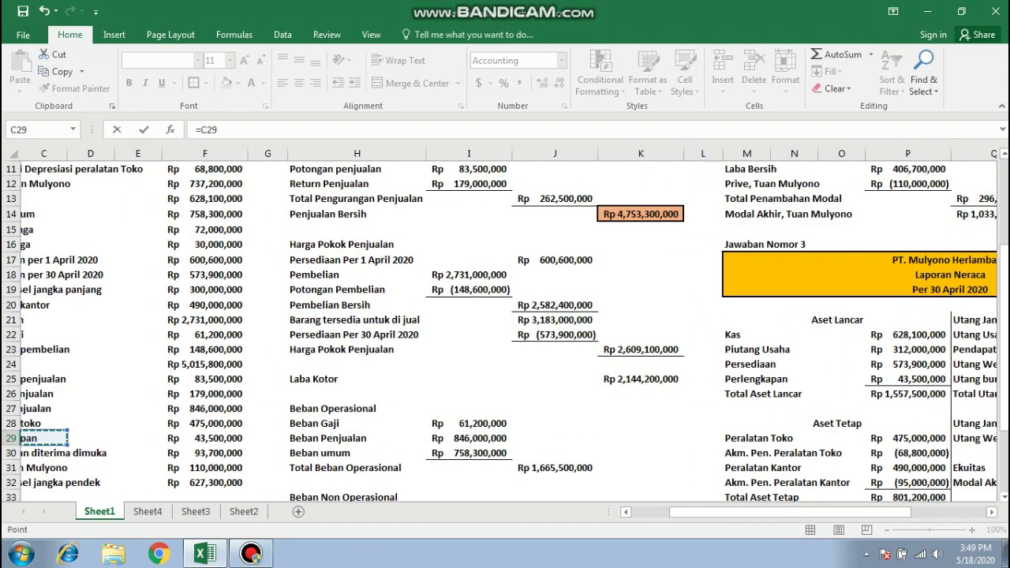
key("Left")
key("Left")
key("Up")
key("Up")
key("Up")
key("Up")
key("Right")
key("Right")
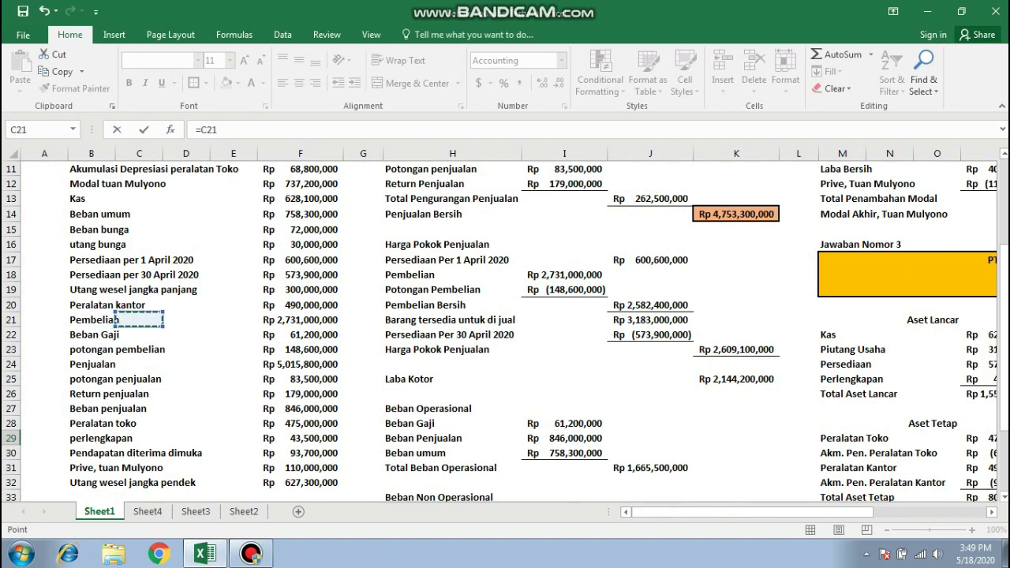
key("Right")
key("Right")
key("Right")
key("Right")
key("Up")
key("Up")
key("Left")
key("Return")
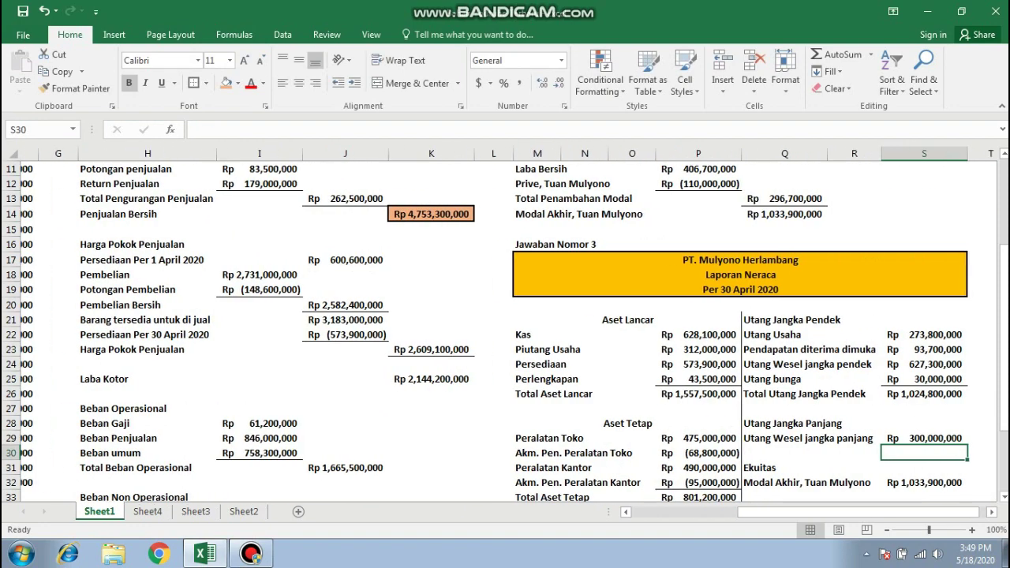
key("Down")
key("Down")
key("Down")
key("Down")
key("Down")
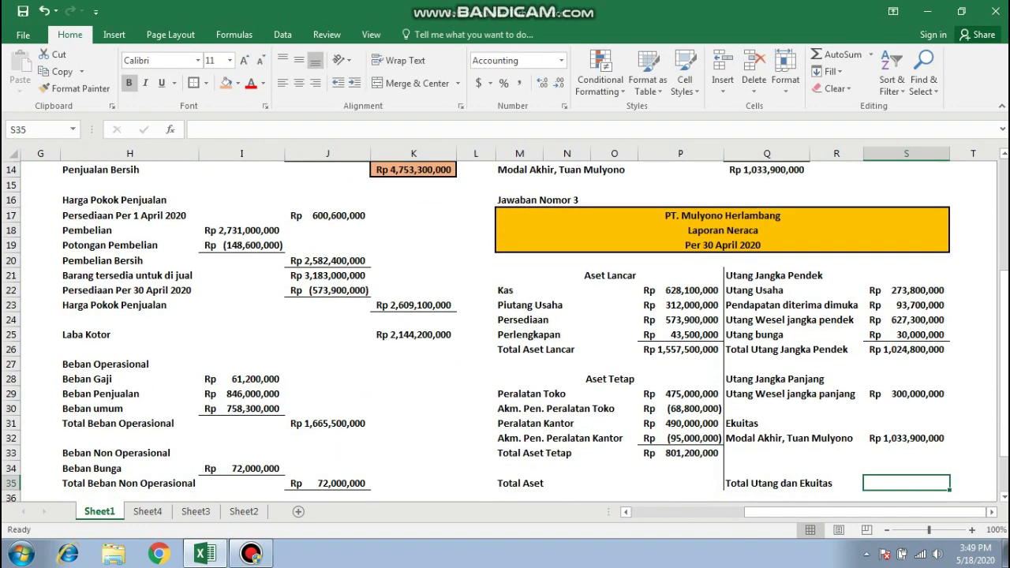
key("Down")
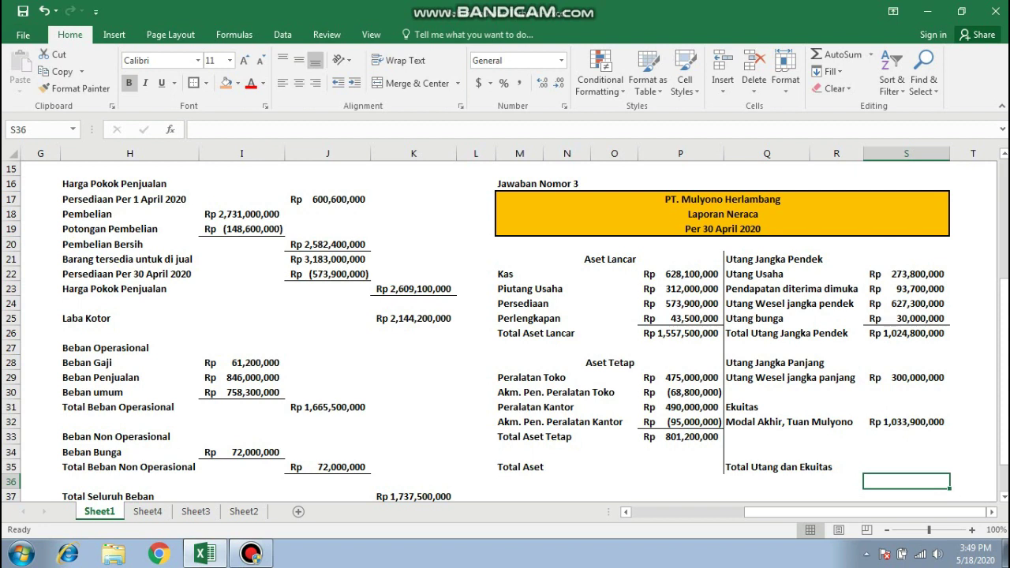
- Enter =P26+P33 in P35 so Total Aset shows Rp 2,358,700,000
key("Up")
key("Left")
key("Left")
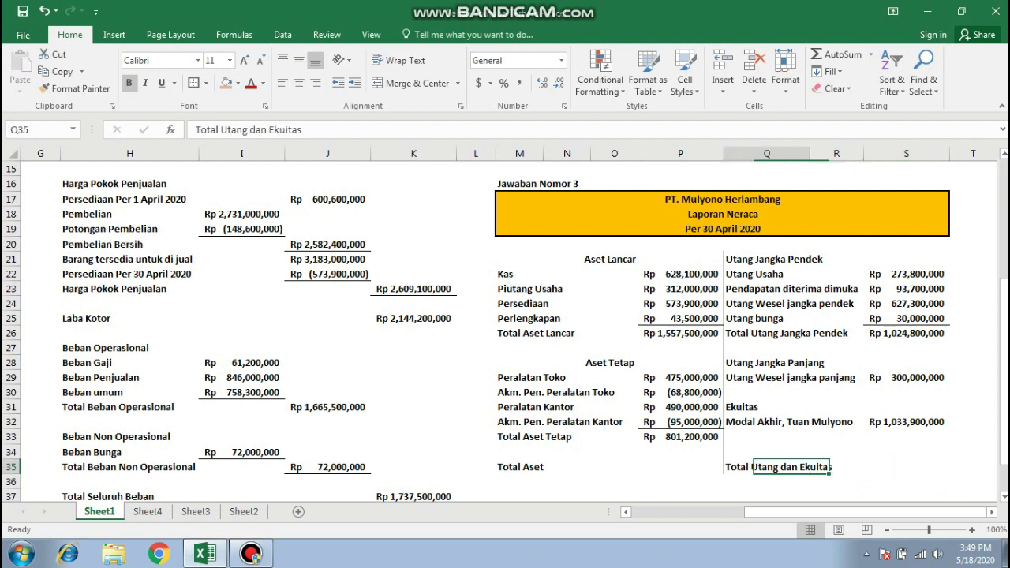
key("Left")
key("Left")
key("Right")
type("=")
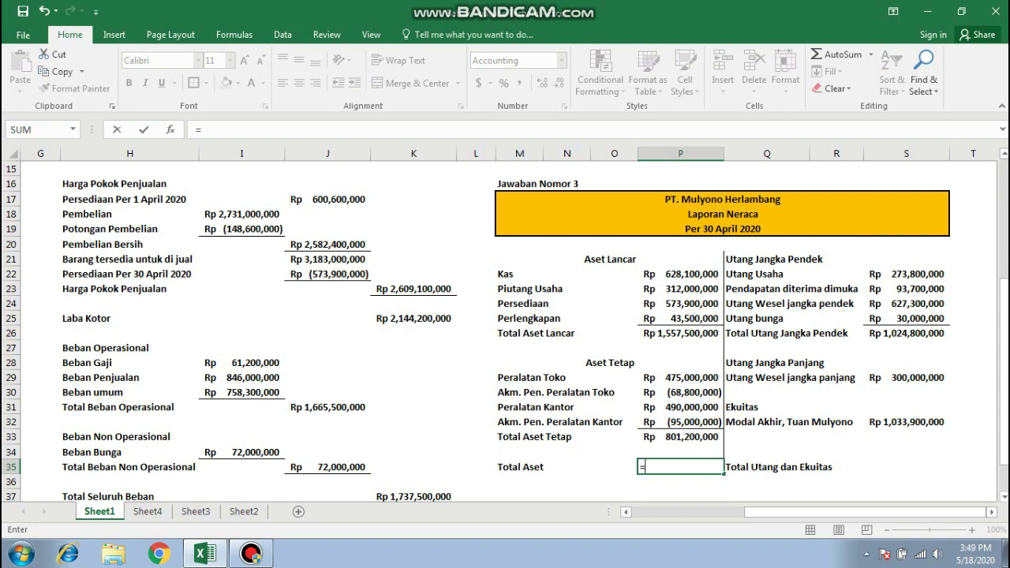
left_click(680, 333)
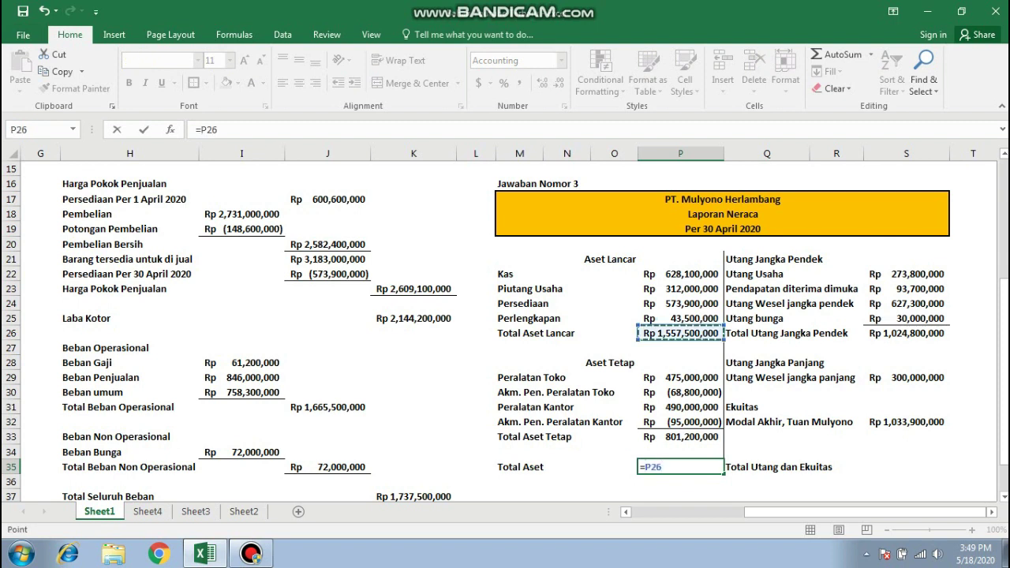
type("+")
left_click(680, 436)
key("Return")
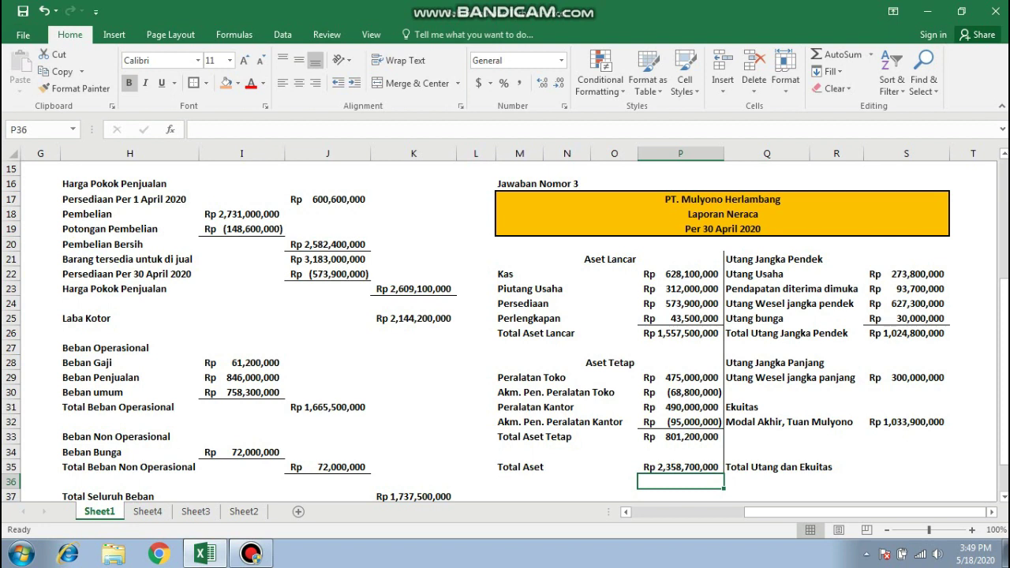
- Enter =S26+S29+S32 in S35 so Total Utang dan Ekuitas equals Rp 2,358,700,000, then verify it
key("Right")
key("Right")
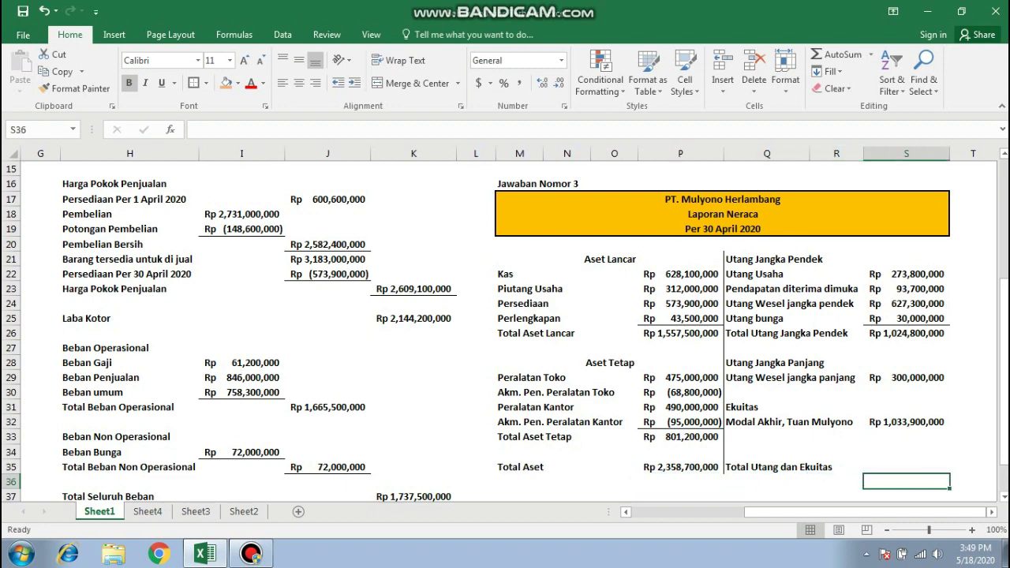
key("Right")
key("Right")
key("Right")
key("Left")
key("Left")
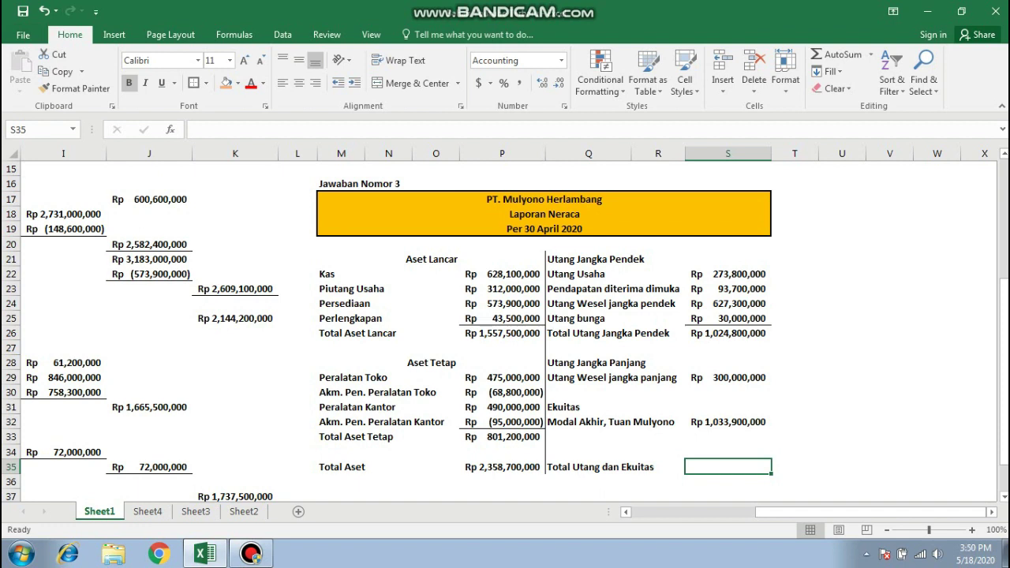
type("=")
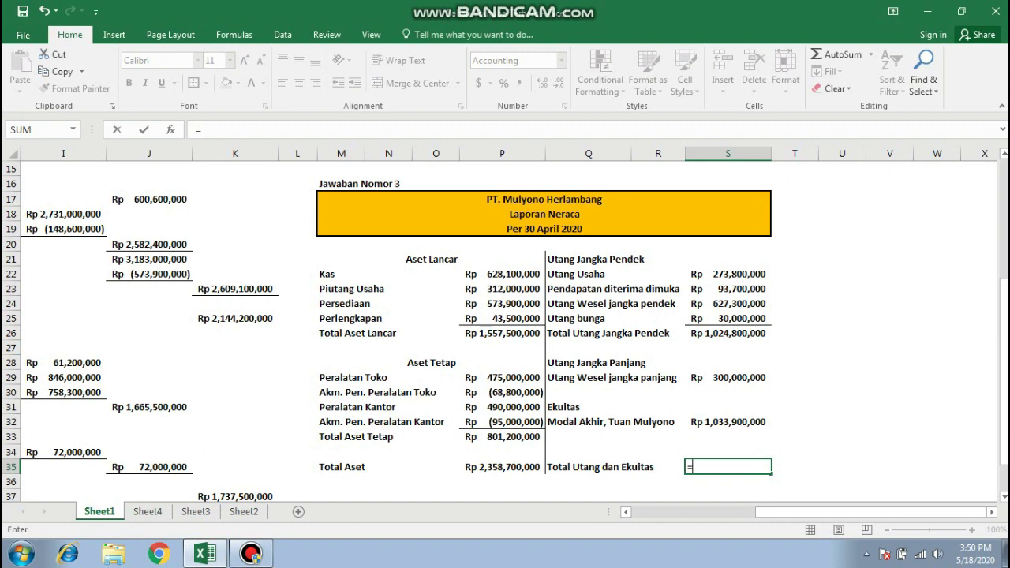
left_click(728, 334)
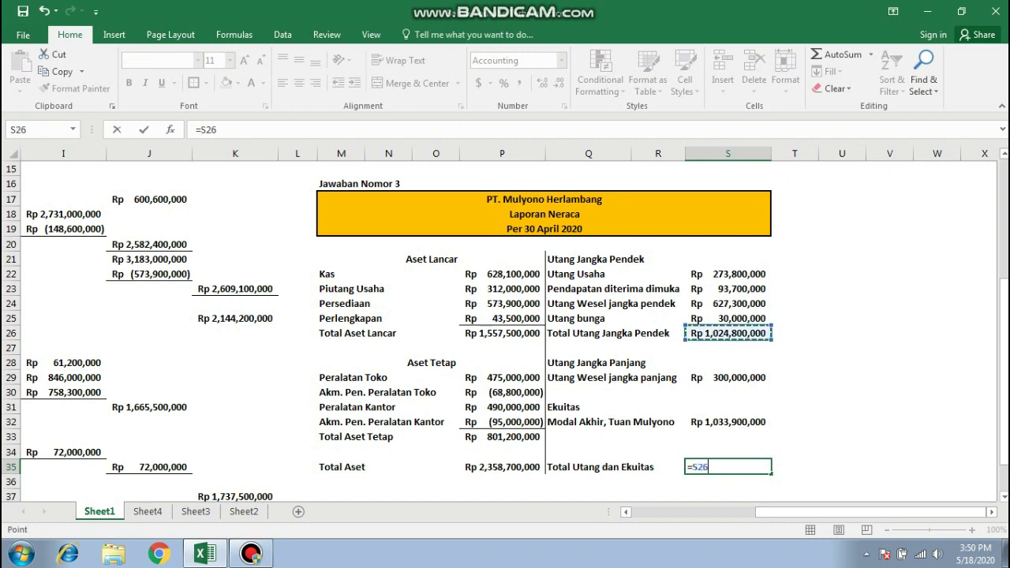
type("+")
left_click(728, 377)
type("+")
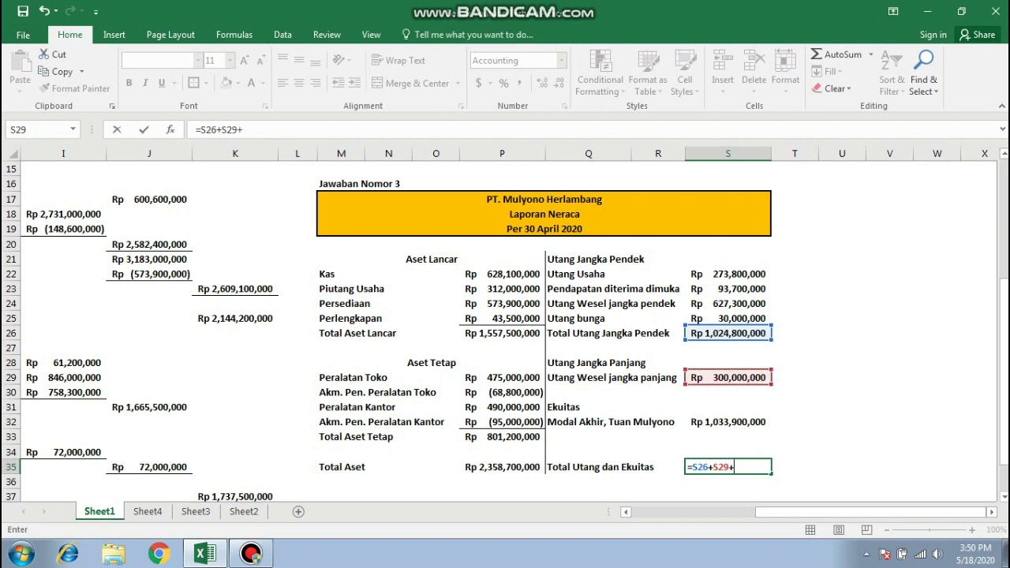
left_click(728, 421)
key("Return")
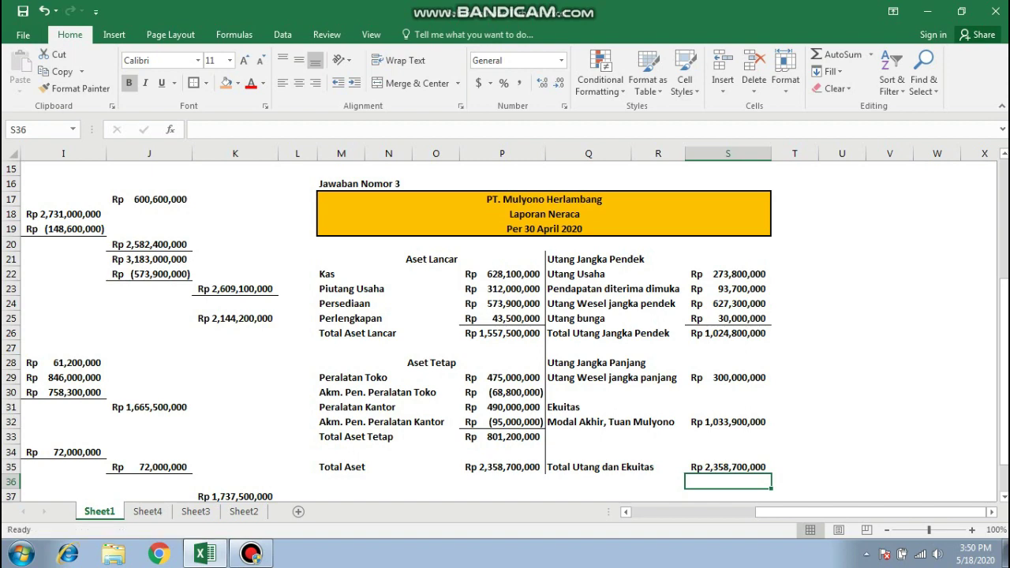
left_click(728, 466)
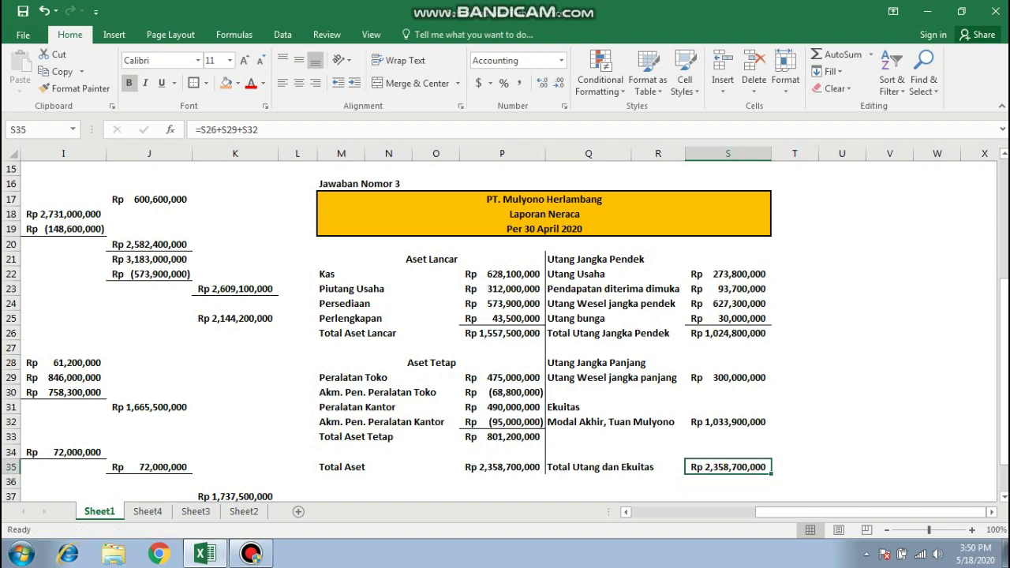
left_click(158, 168)
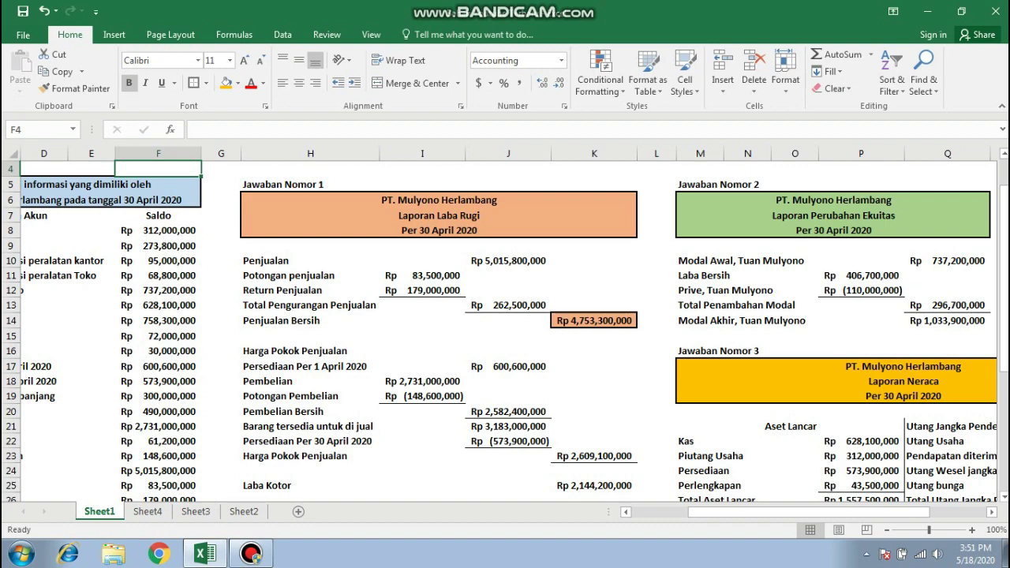
- Jump back to cell F1 to show the worksheet title and account balance list
left_click(253, 168)
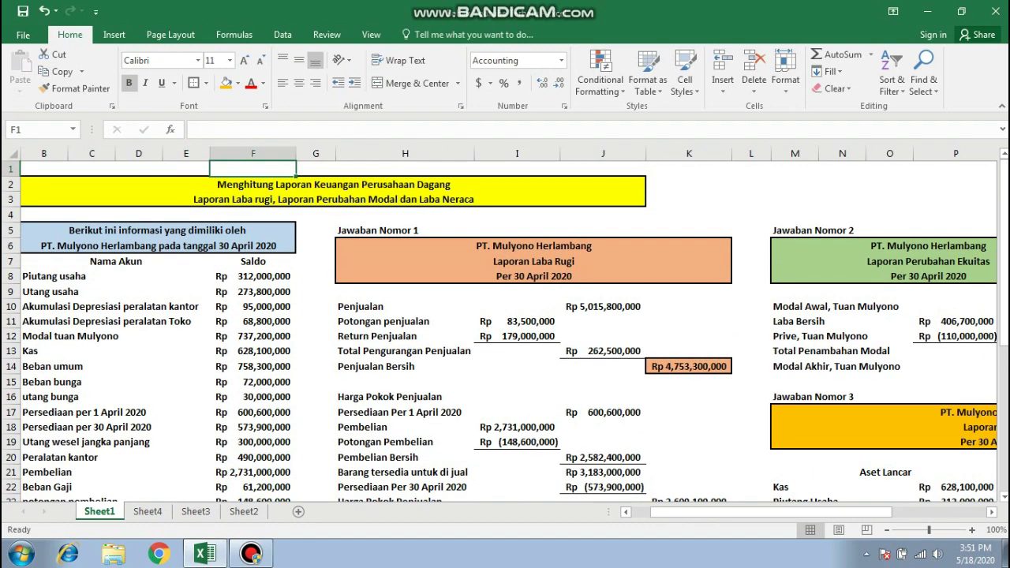